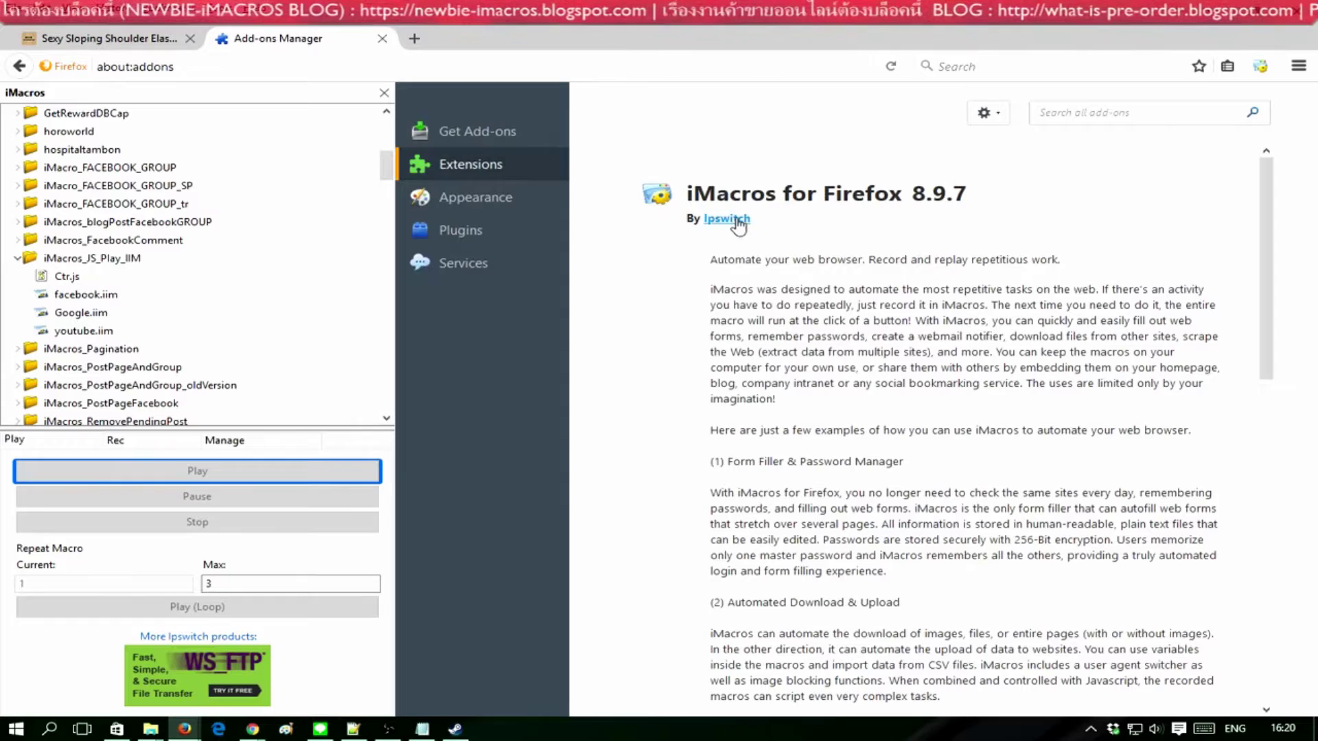
Review the iMacros add-on details, select the iMacros_JS_Play_IIM folder, and enter the blog address
scroll(781, 365, down, 4)
scroll(781, 365, down, 7)
scroll(781, 365, down, 3)
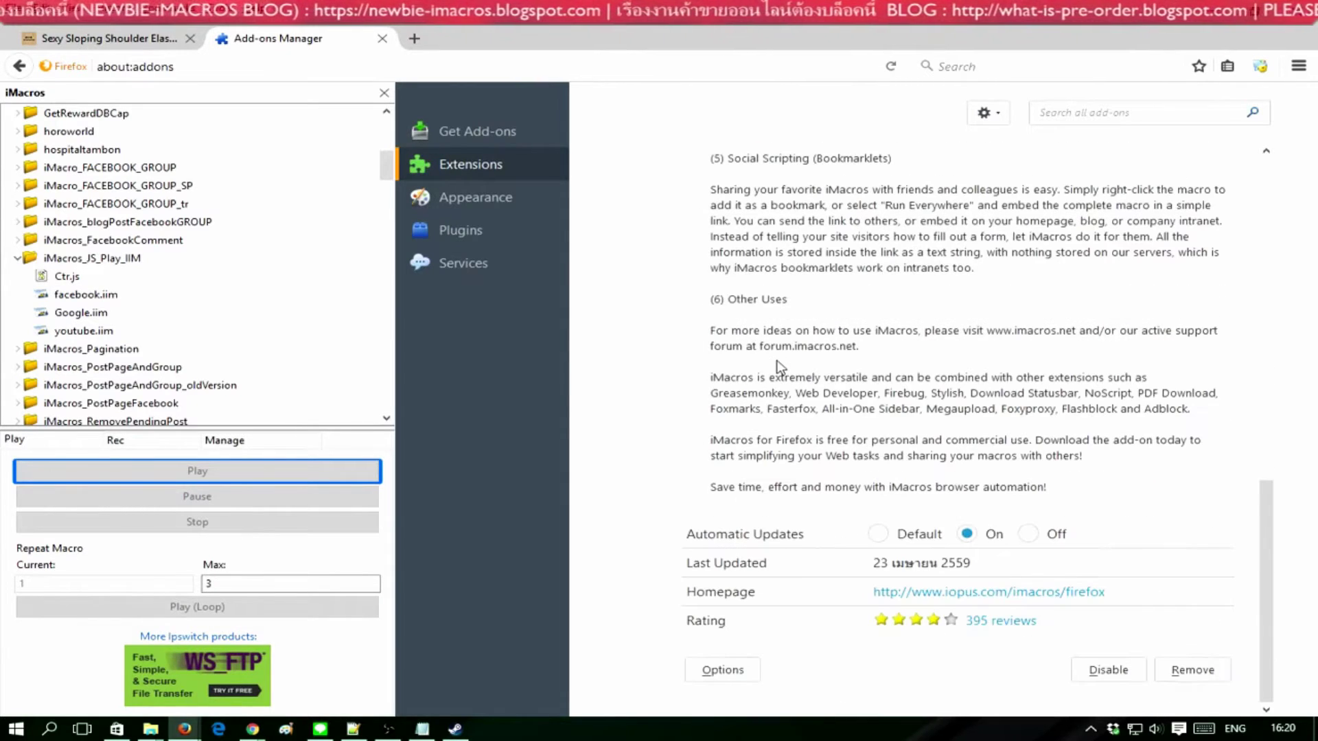
click(79, 261)
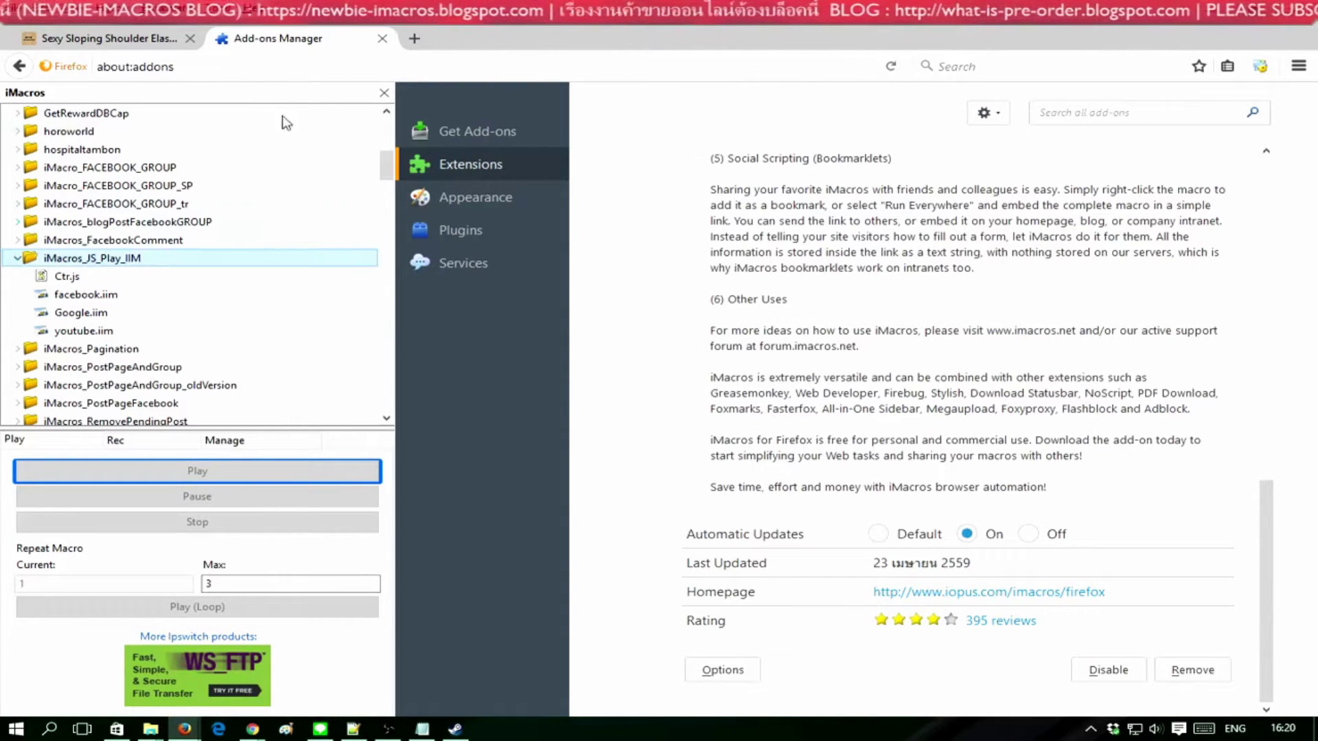
click(261, 733)
click(353, 68)
text(https://newbie-imacros.blogspot.com/)
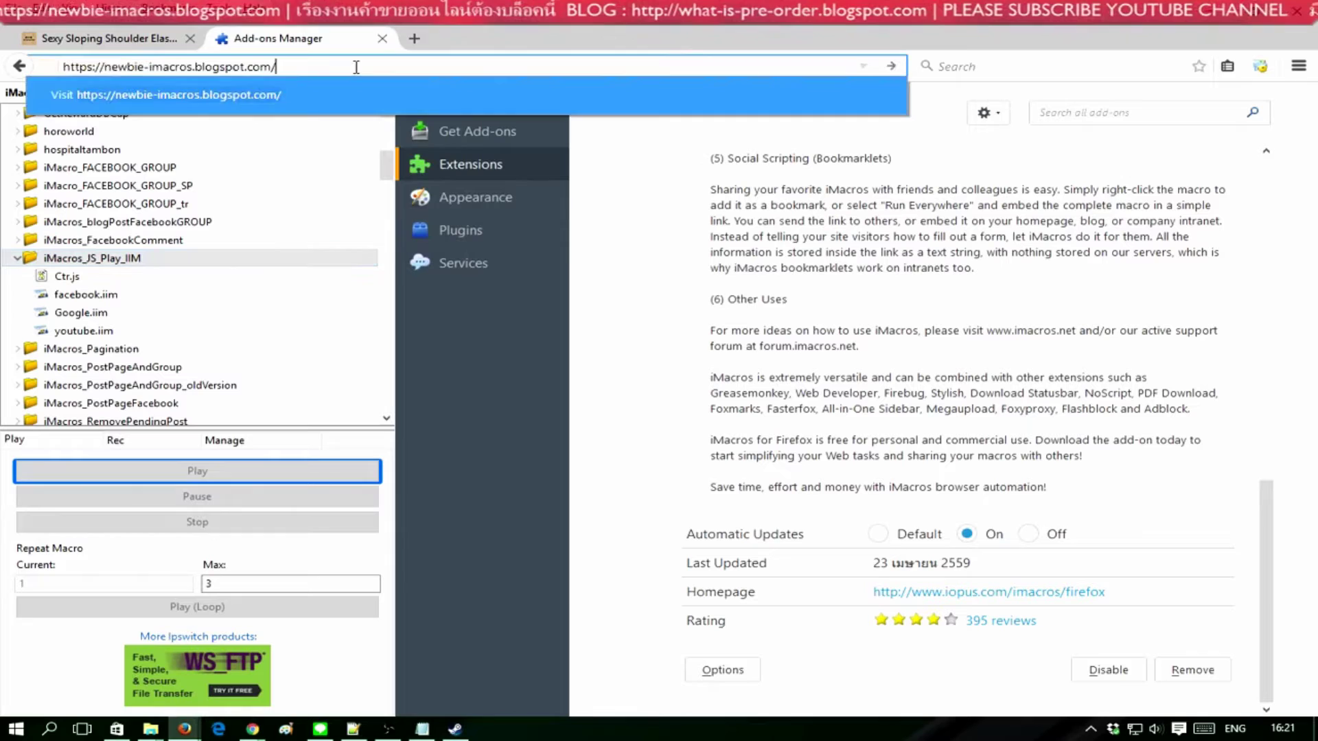
Load the newbie-imacros blog page and close the unrelated first tab
key(Return)
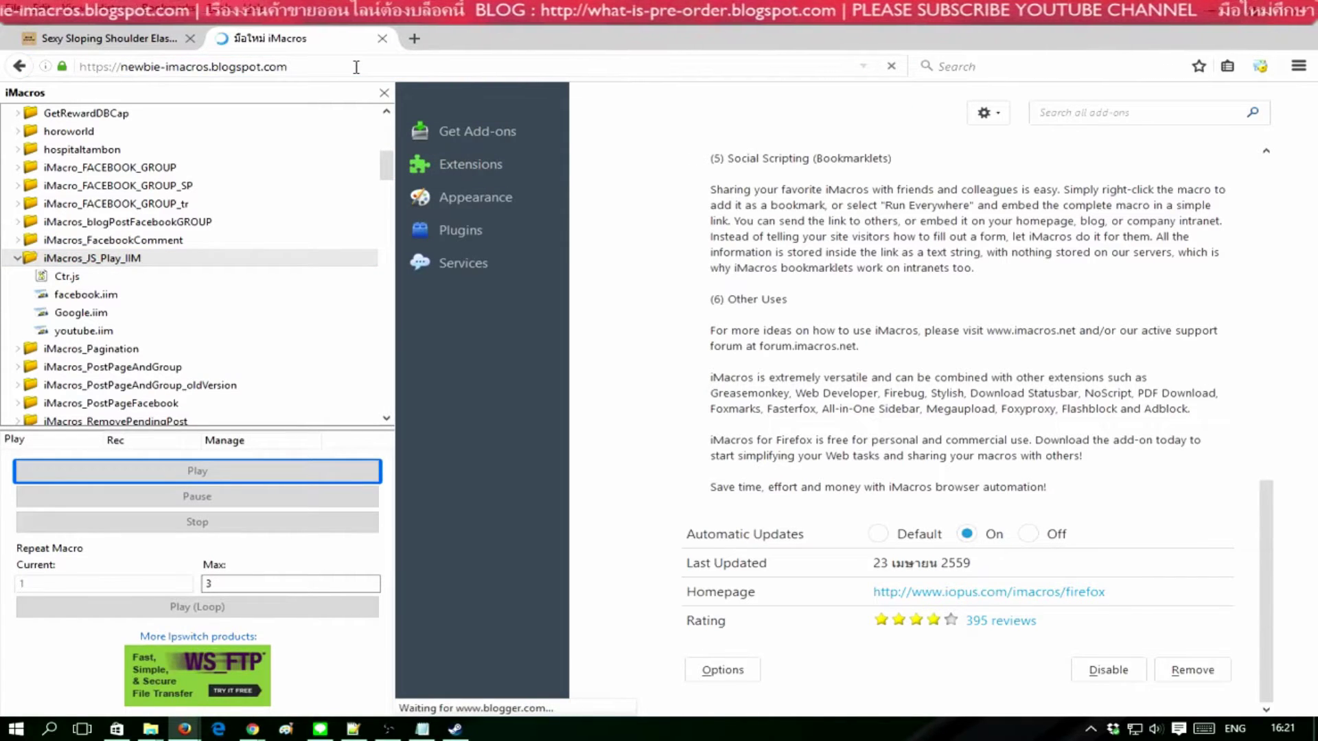
click(190, 38)
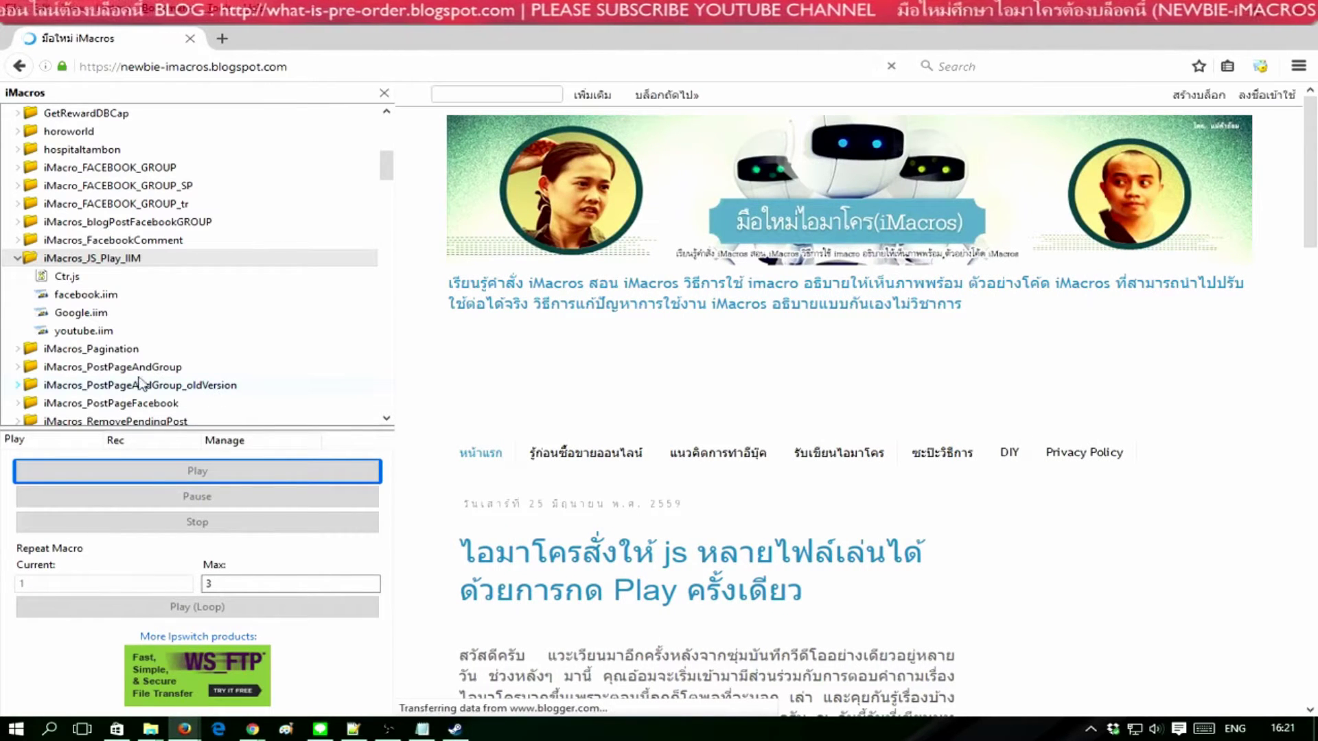
Open Ctr.js via Edit Macro to view it, then close the editor
right_click(85, 278)
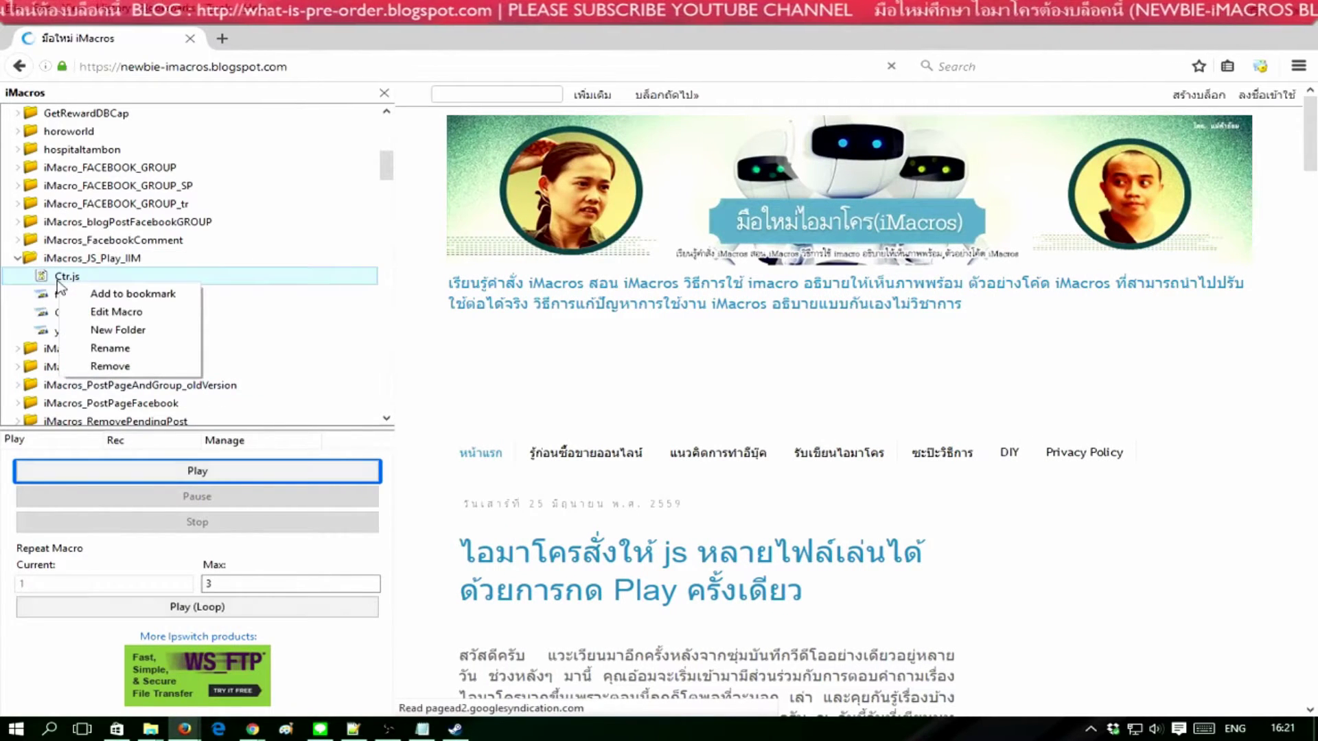
click(122, 313)
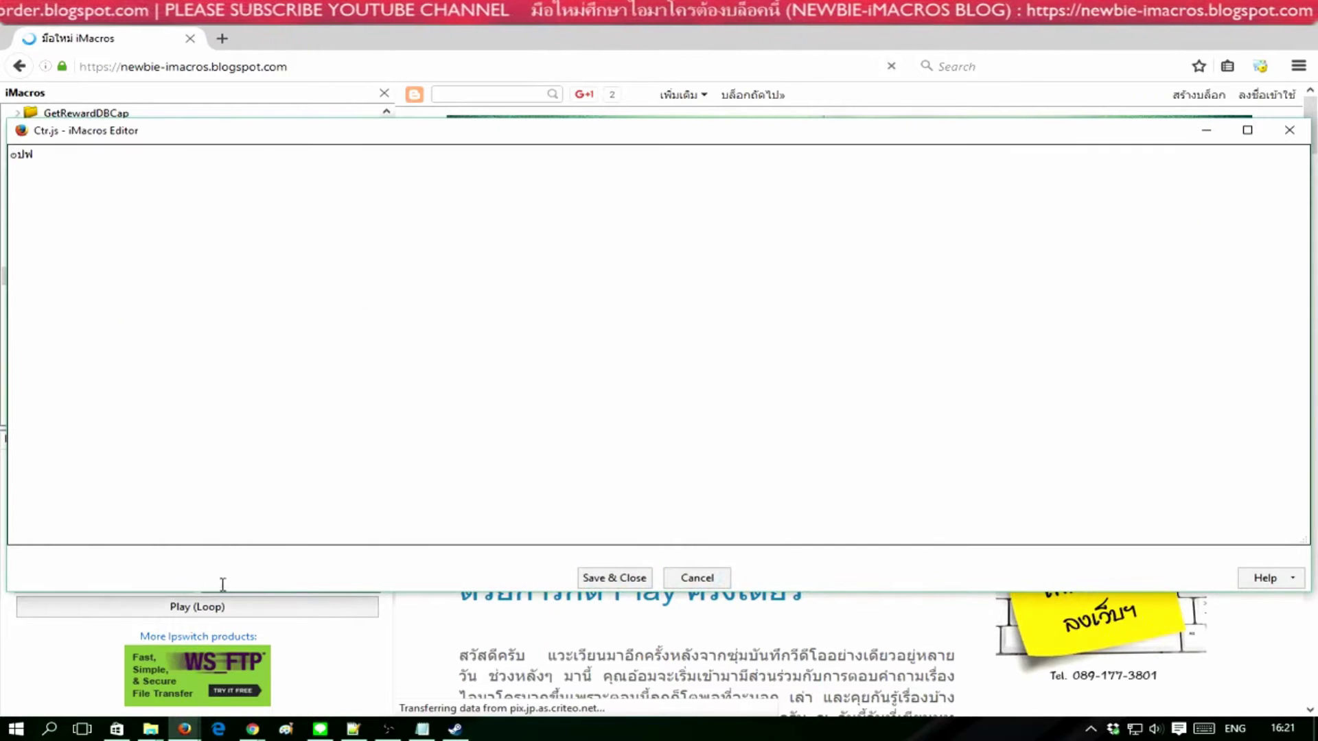
click(696, 578)
Browse the iMacros_JS_Play_IIM folder's macros and bring up Ctr.js's context menu
click(69, 262)
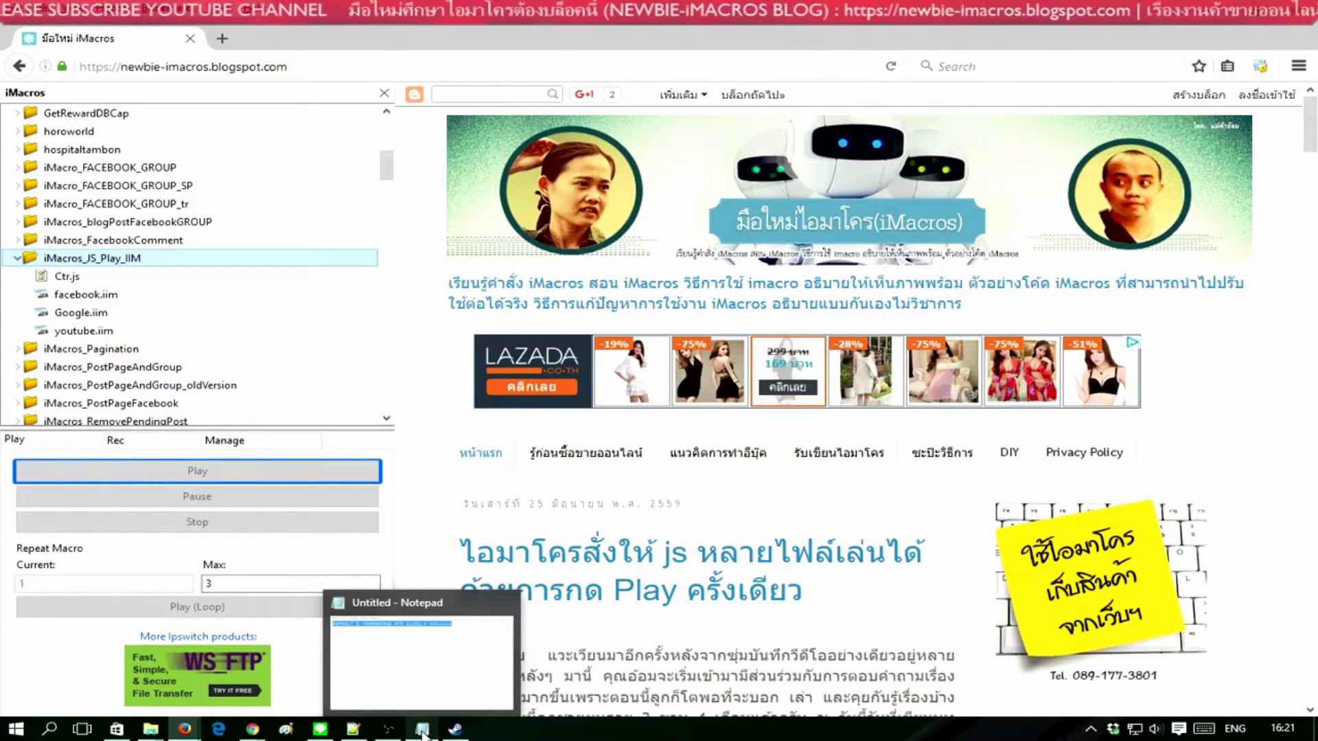
click(66, 275)
click(61, 259)
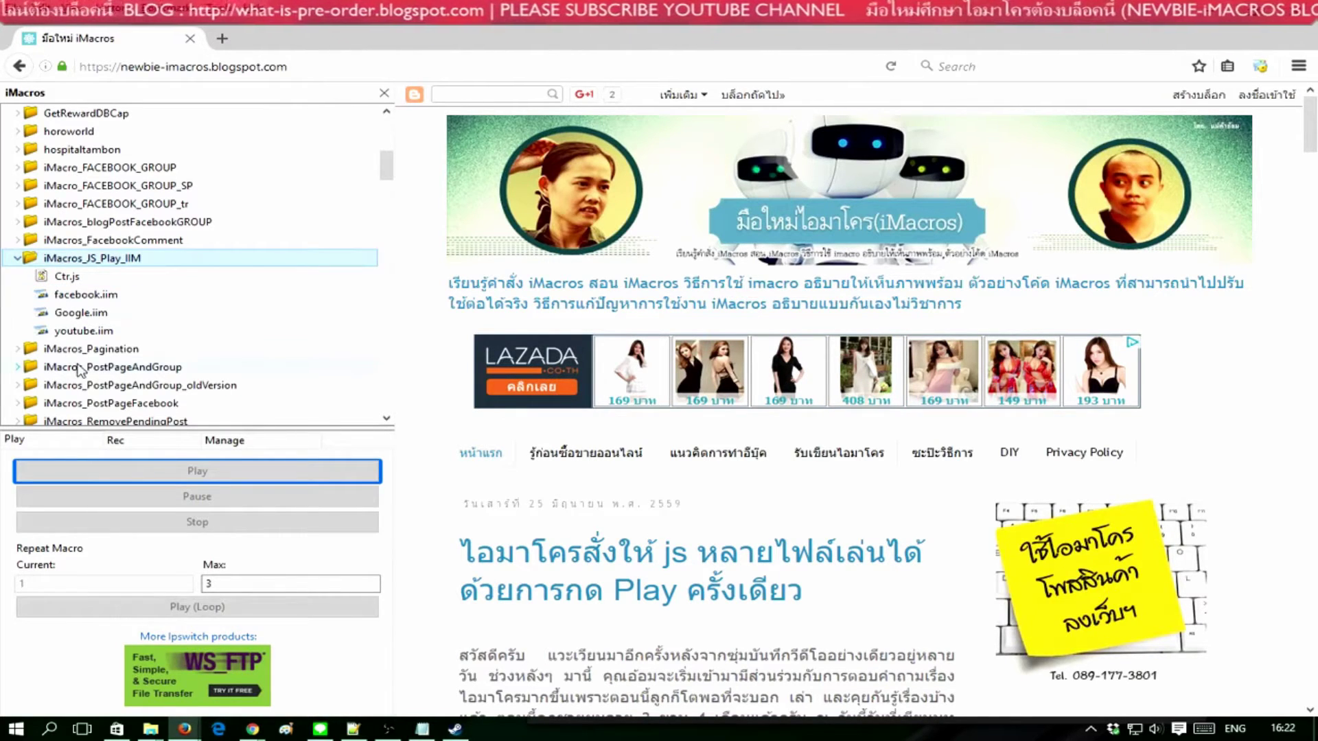
click(84, 279)
click(93, 314)
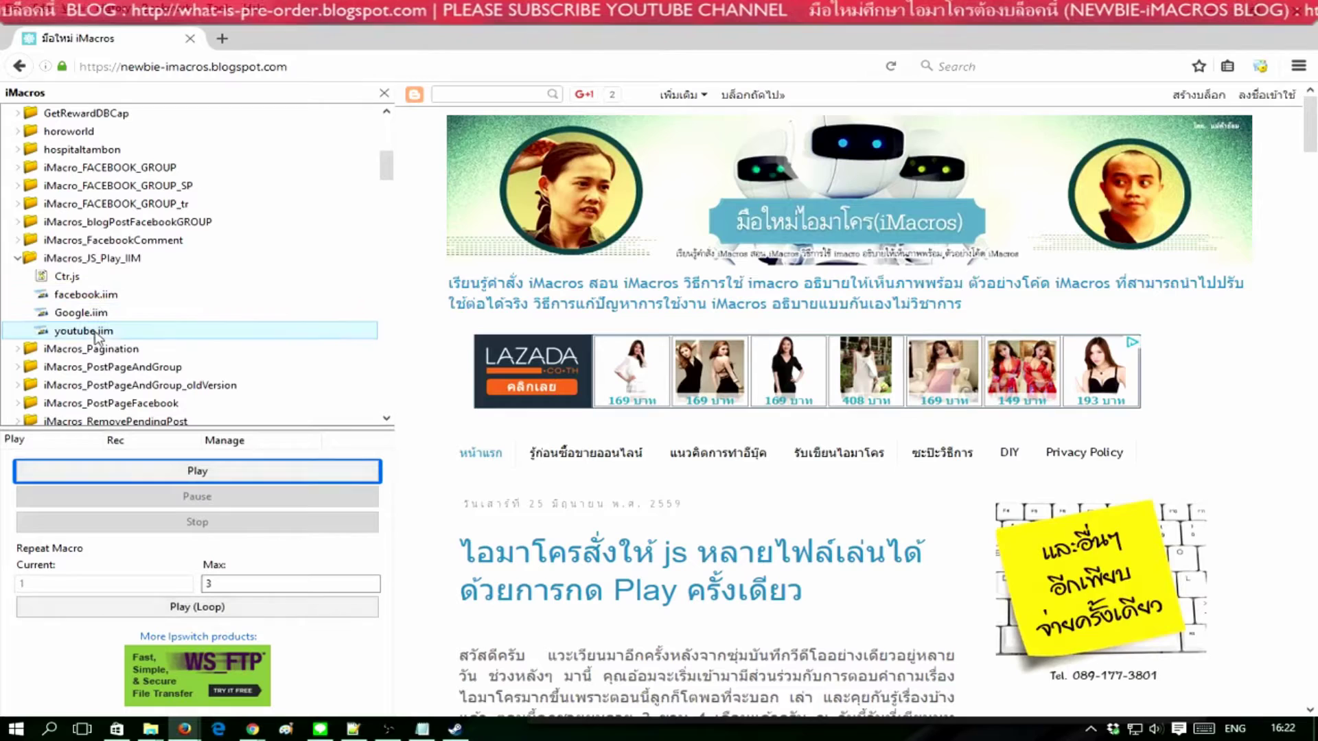
right_click(77, 281)
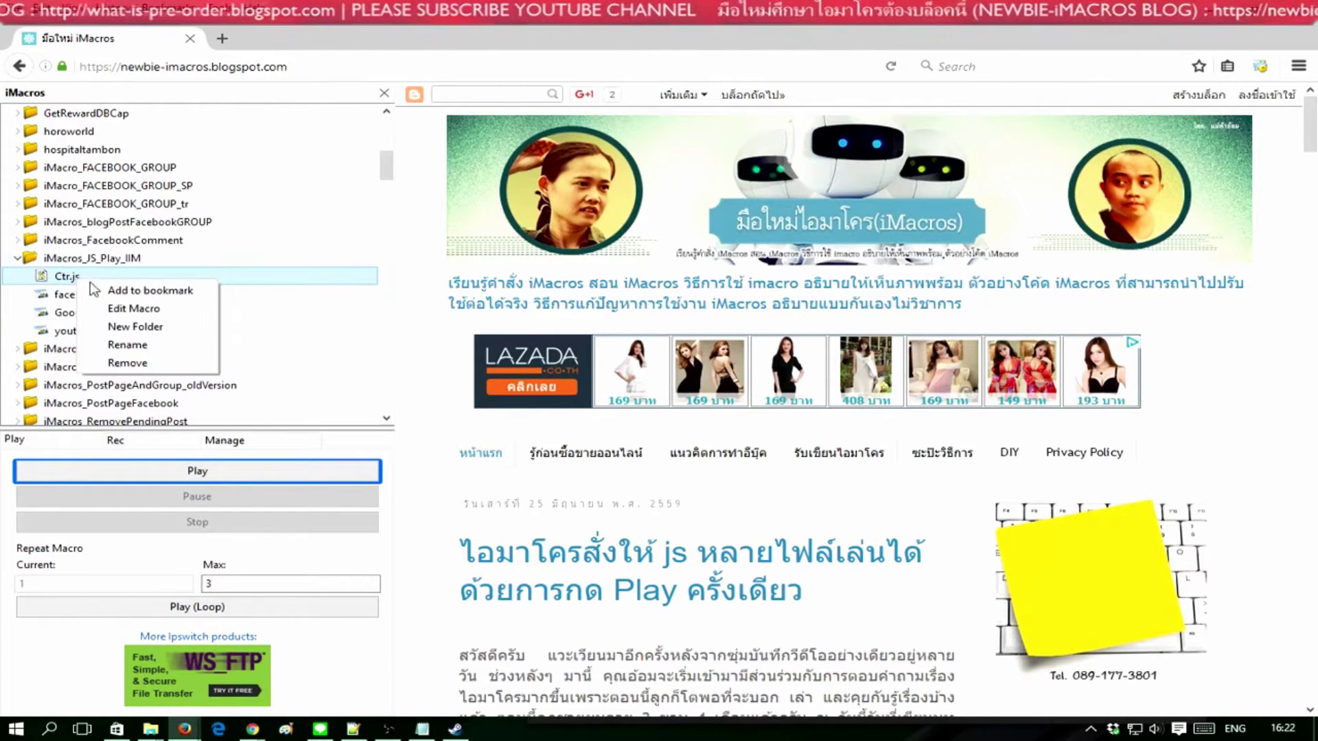
Open Ctr.js in the editor and resize and reposition the editor window
click(127, 311)
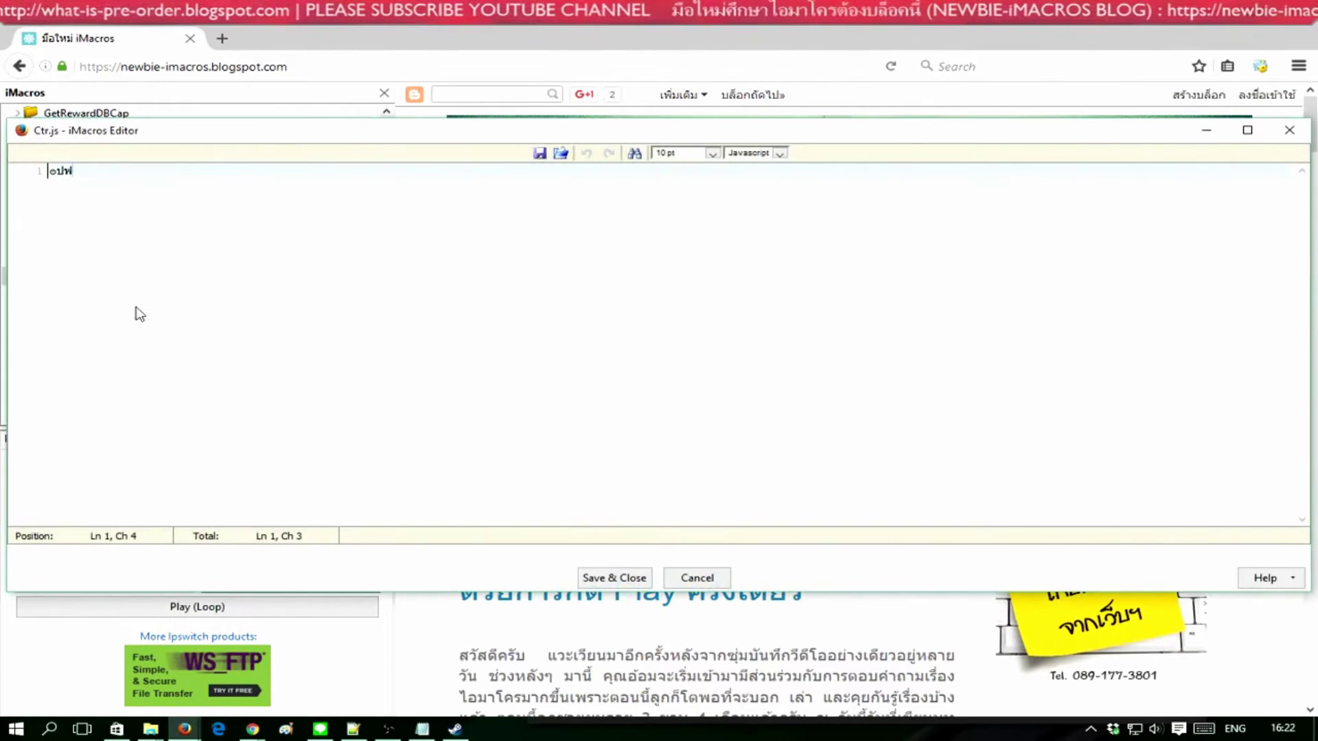
double_click(186, 135)
double_click(389, 14)
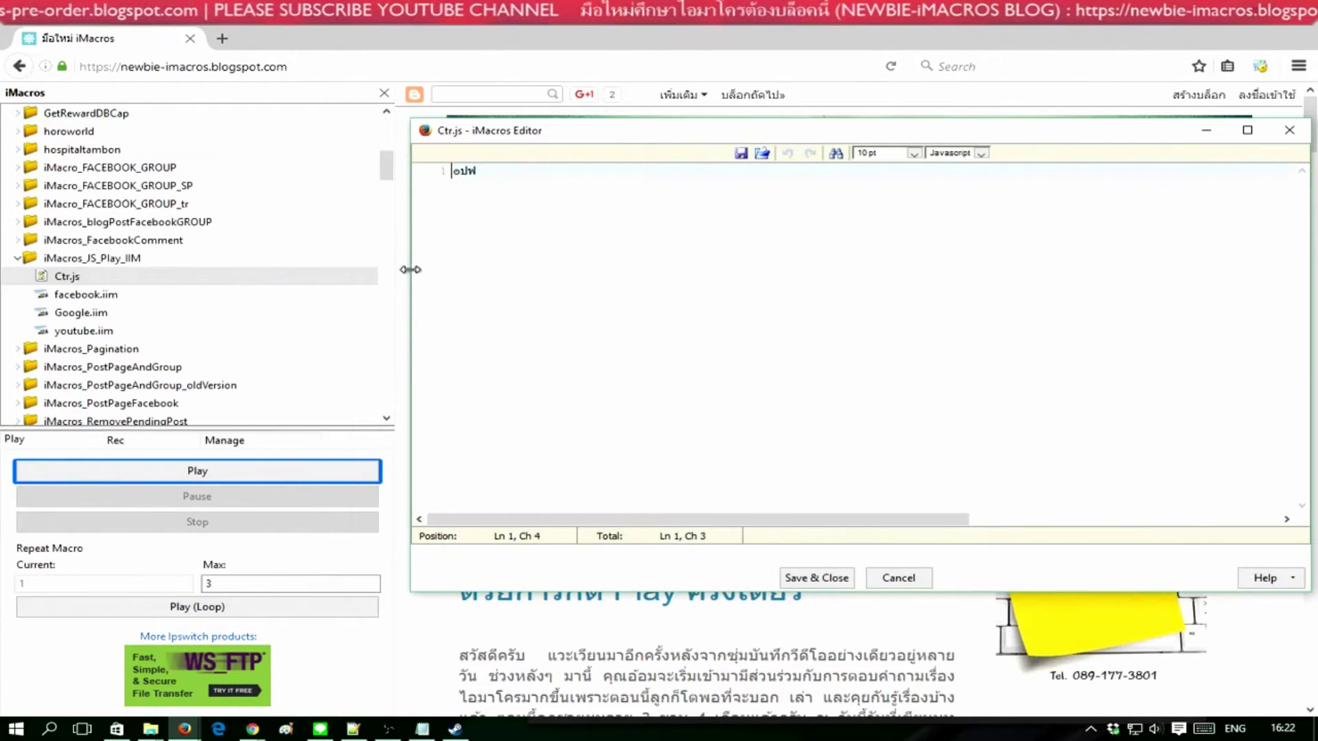
mouse_move(622, 132)
mouse_down()
mouse_move(527, 214)
mouse_move(554, 147)
mouse_up()
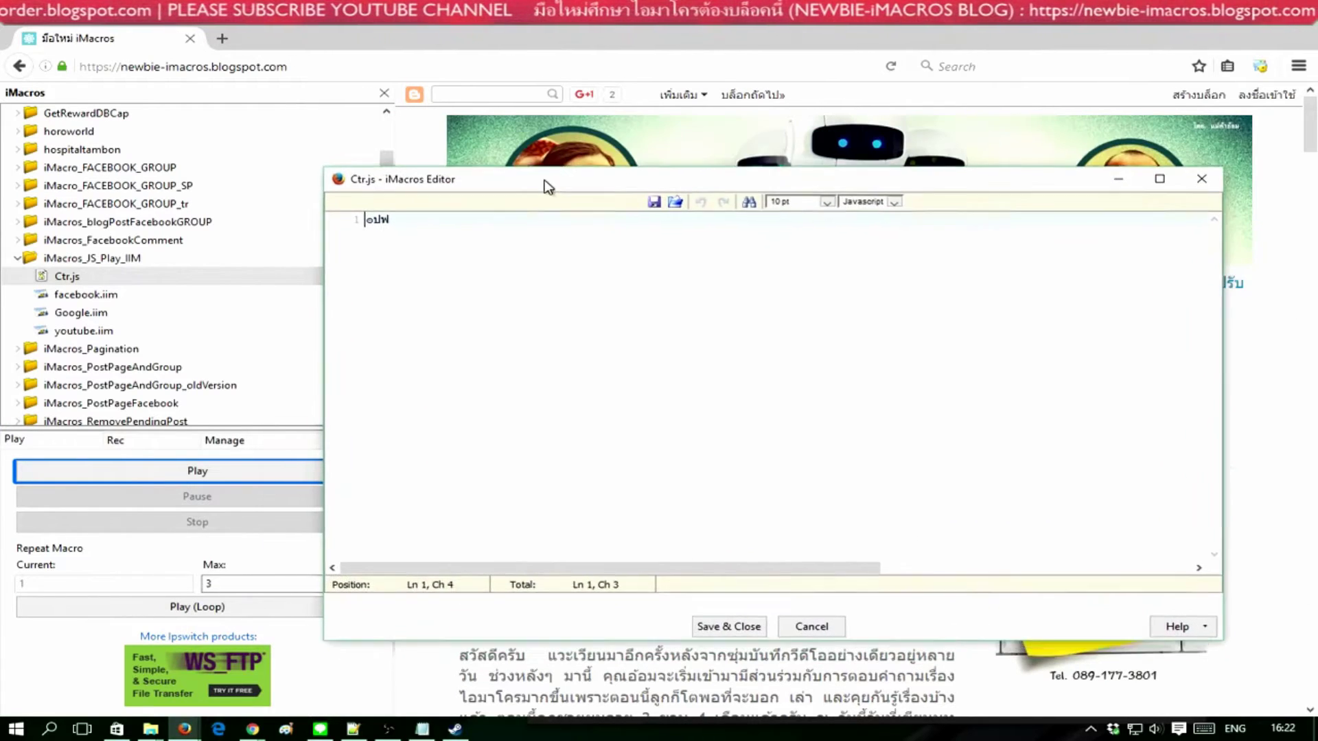
Replace line 1's stray text with for(i=1; i<=....){}; below blank lines
drag(441, 183, 205, 173)
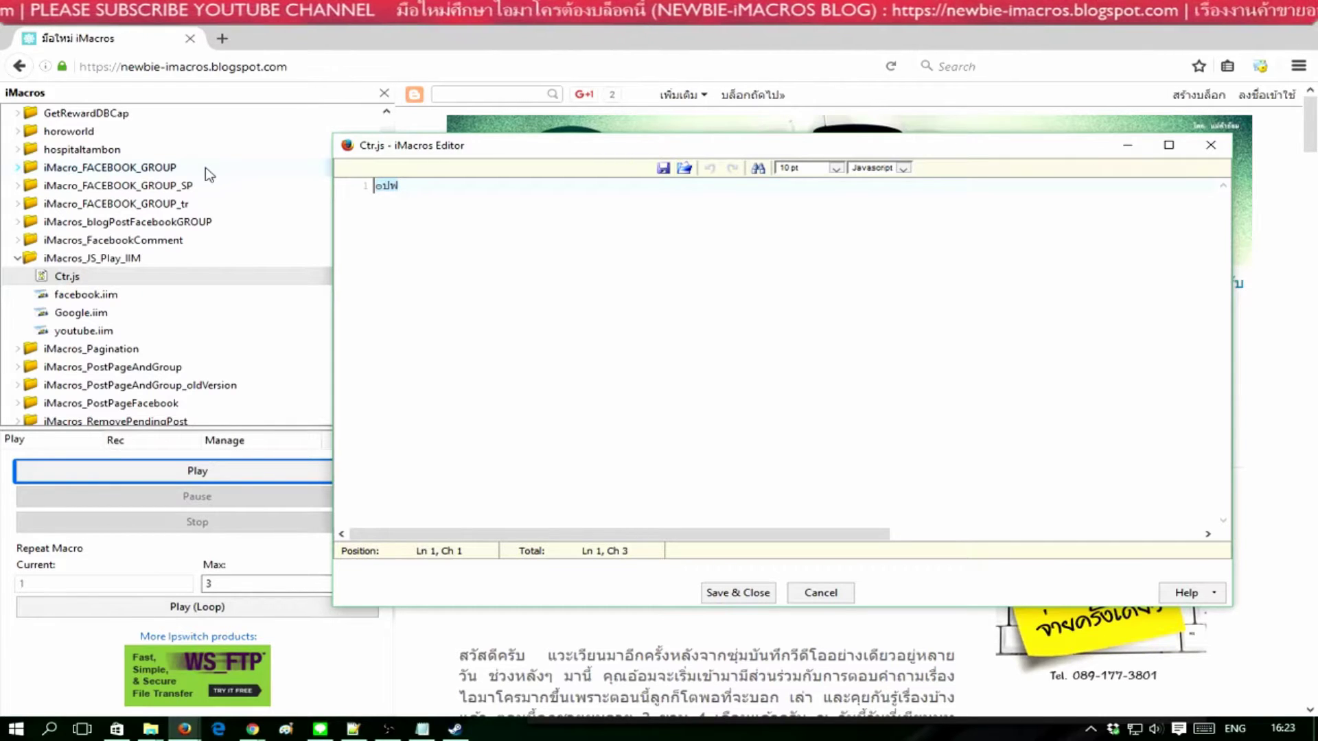
text(for(){})
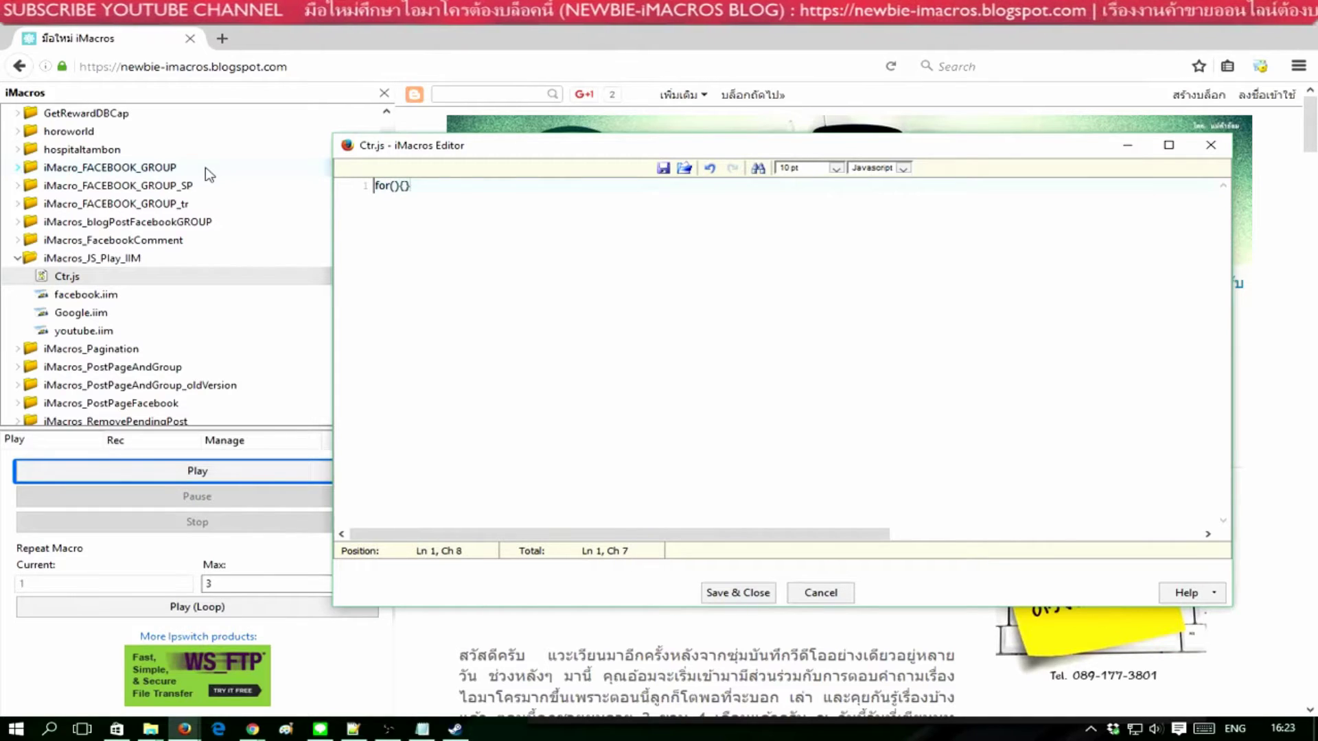
text(;)
key(Left)
key(Left)
key(Left)
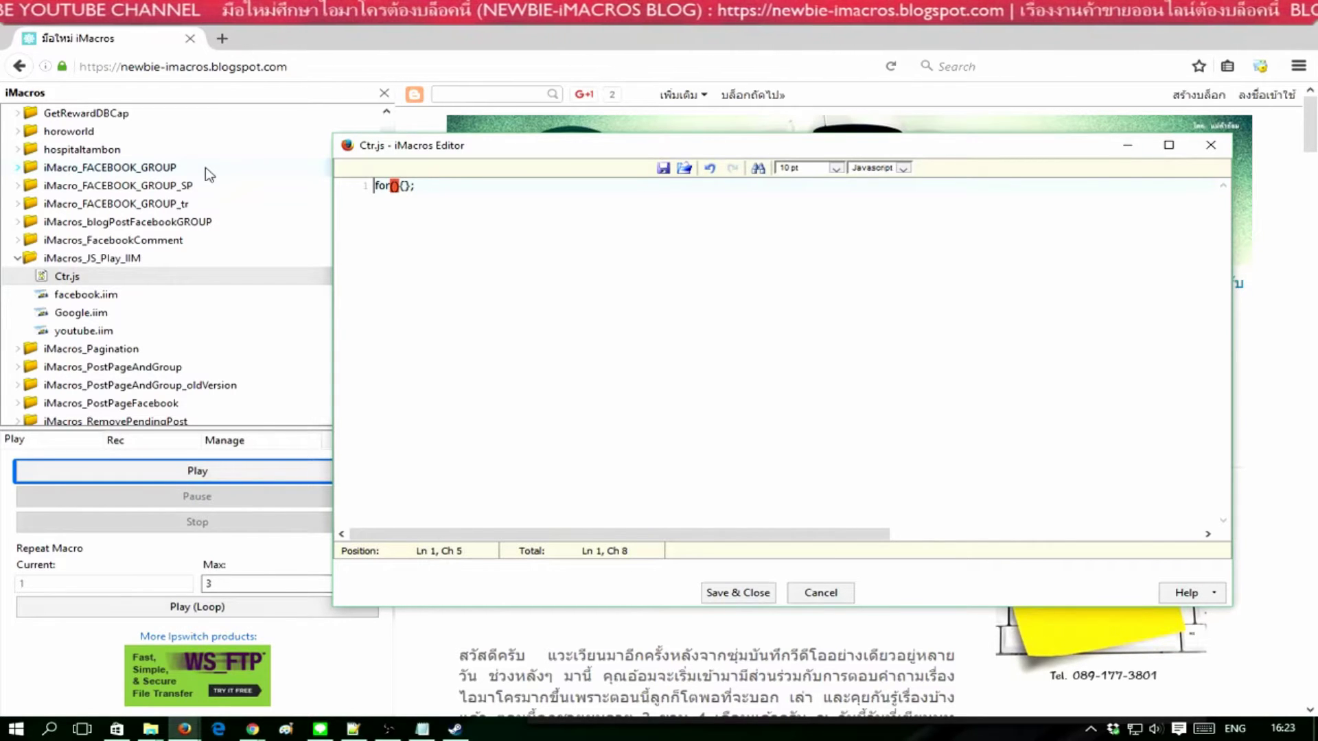
text(i=)
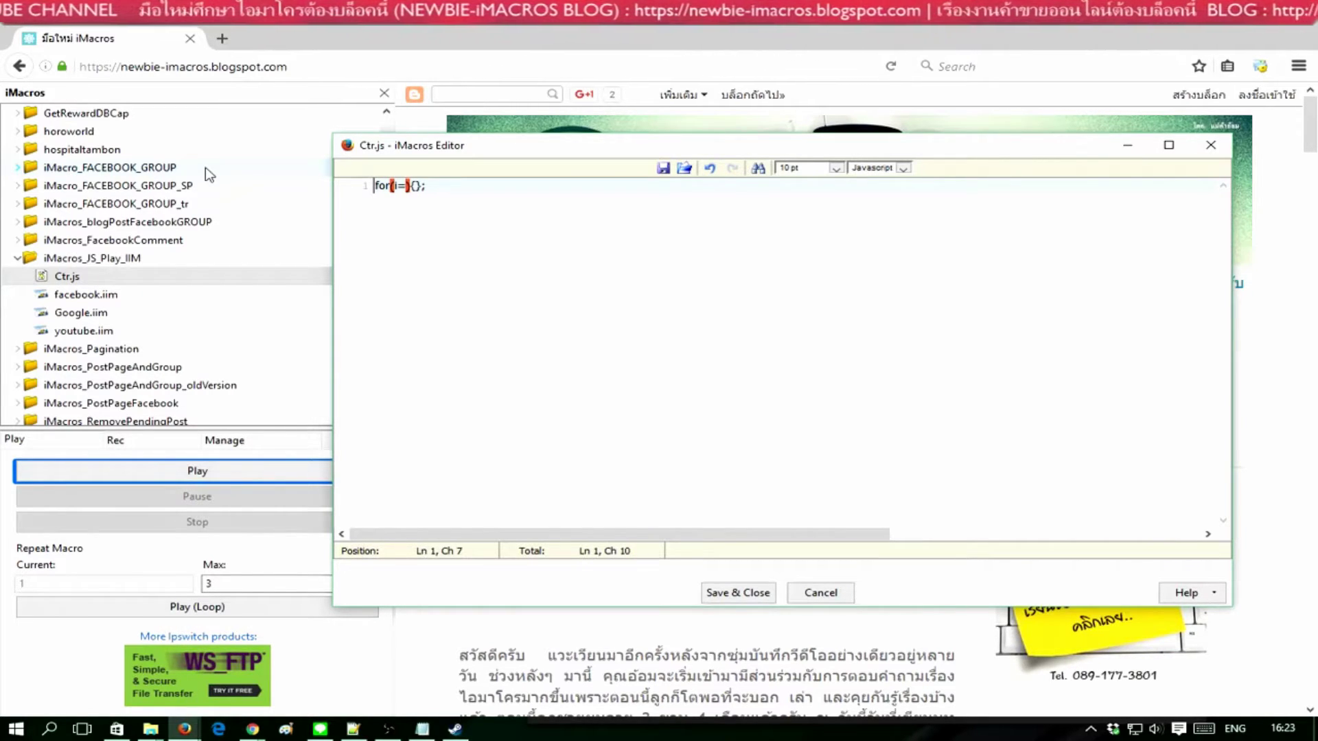
text(1)
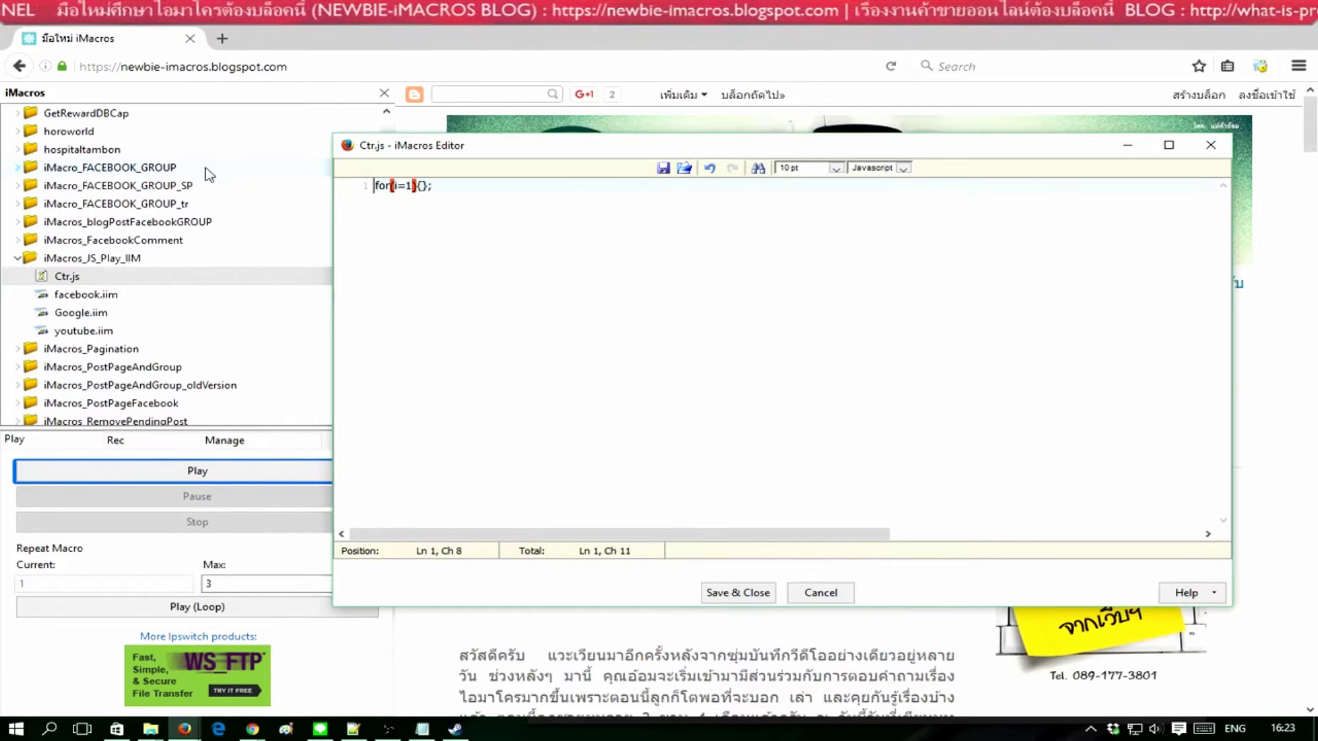
key(Left)
key(Left)
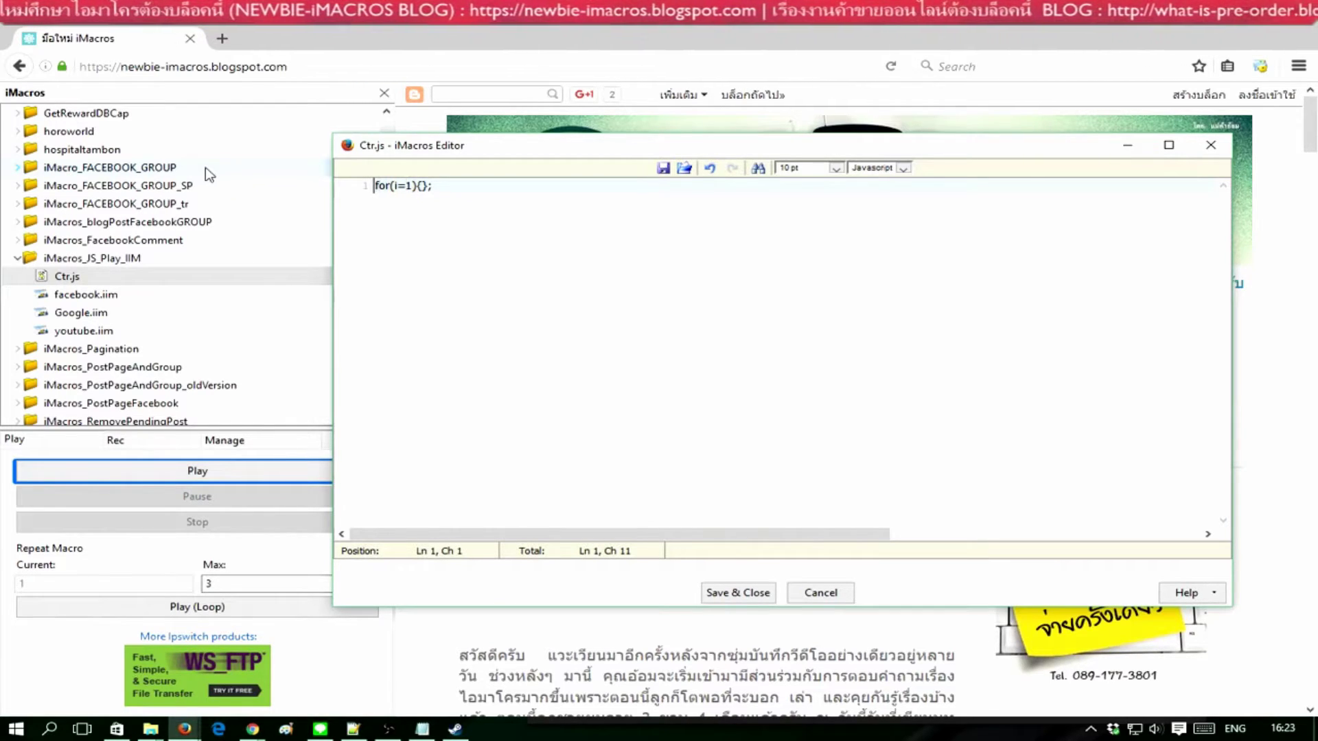
key(Return)
key(Return)
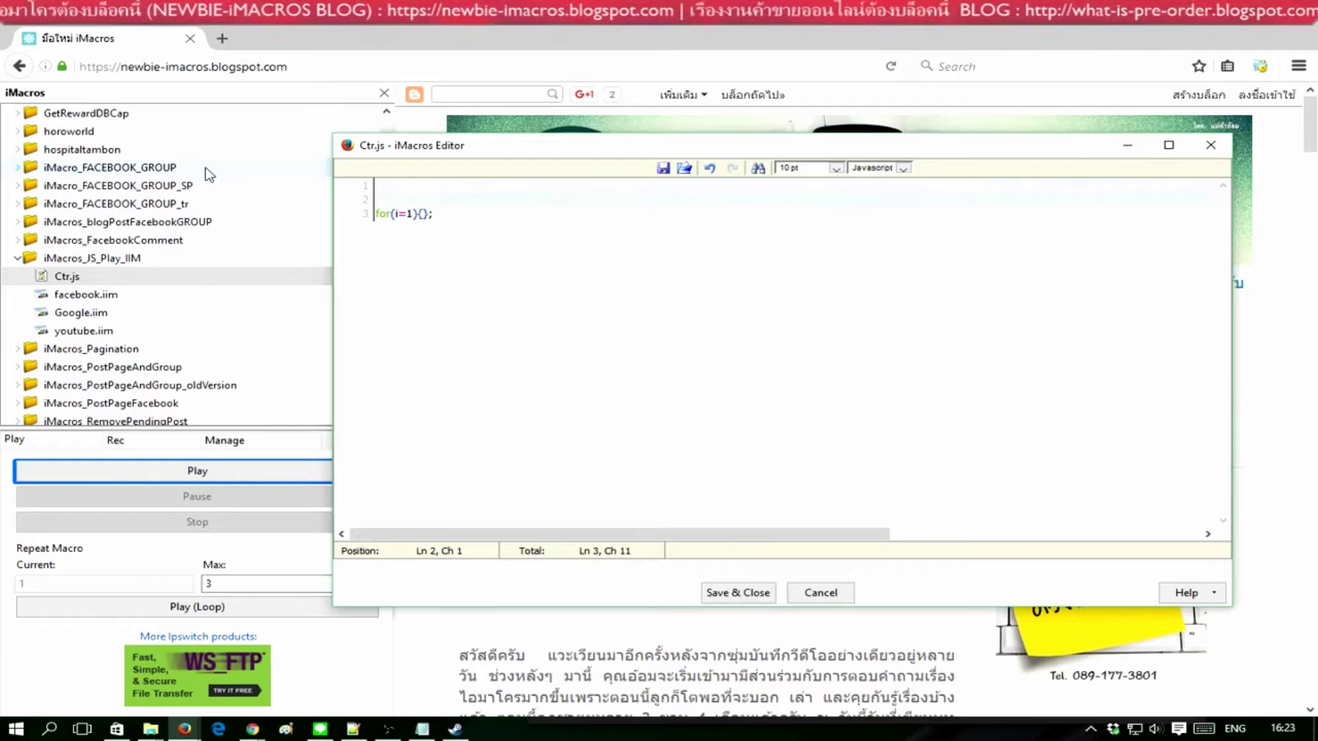
key(Down)
key(Right)
key(Right)
key(Right)
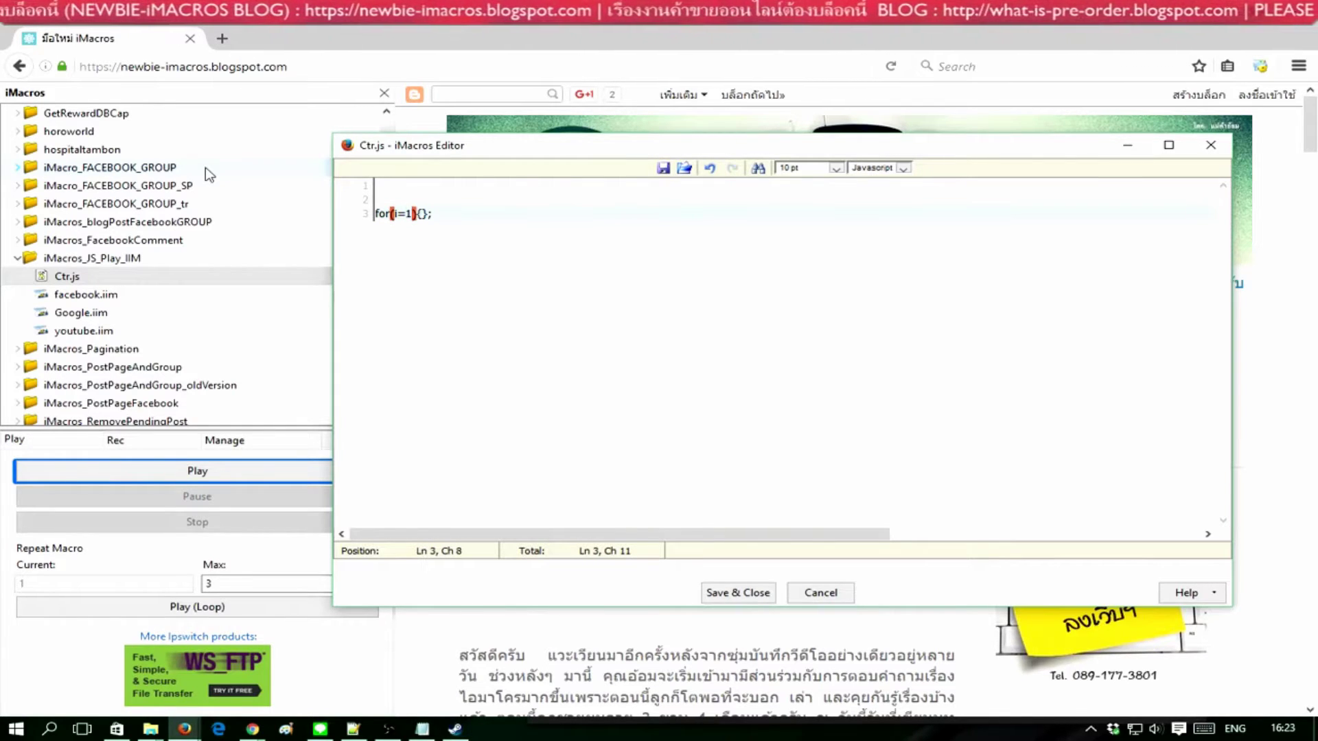
text(; i<)
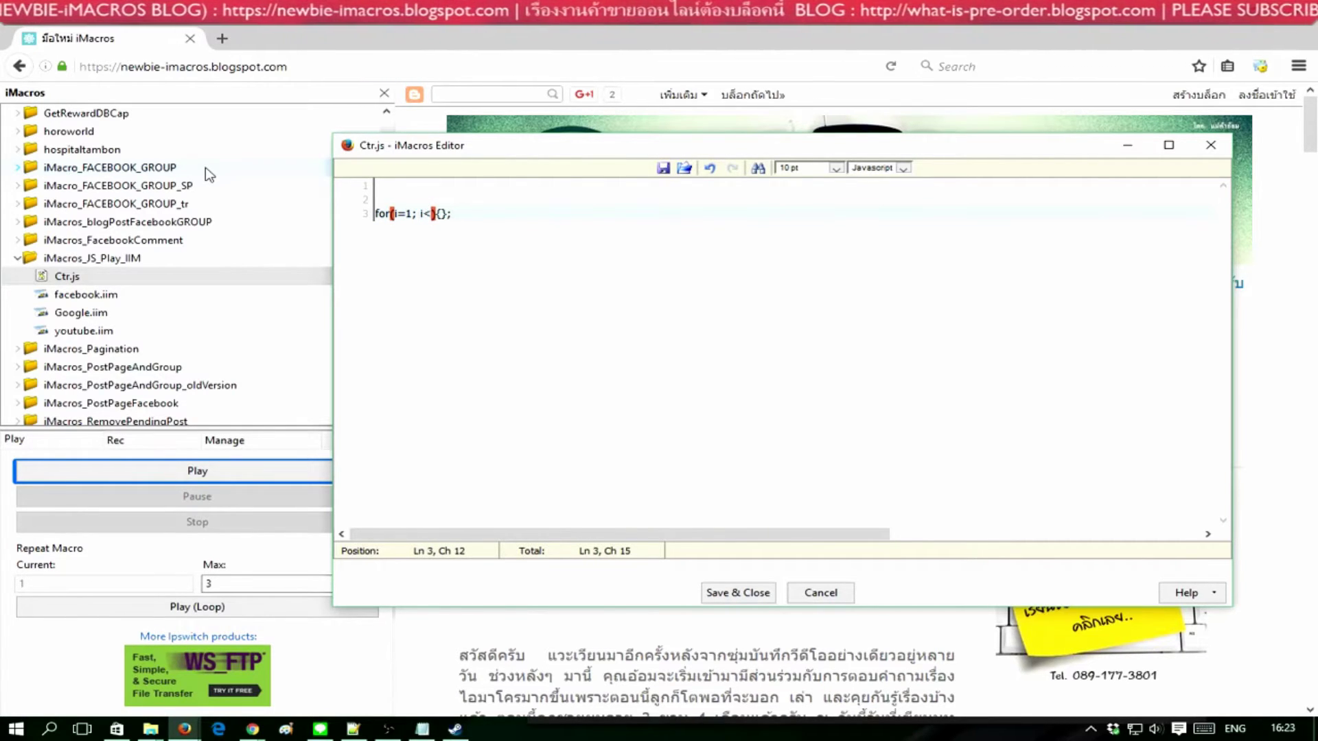
text(=)
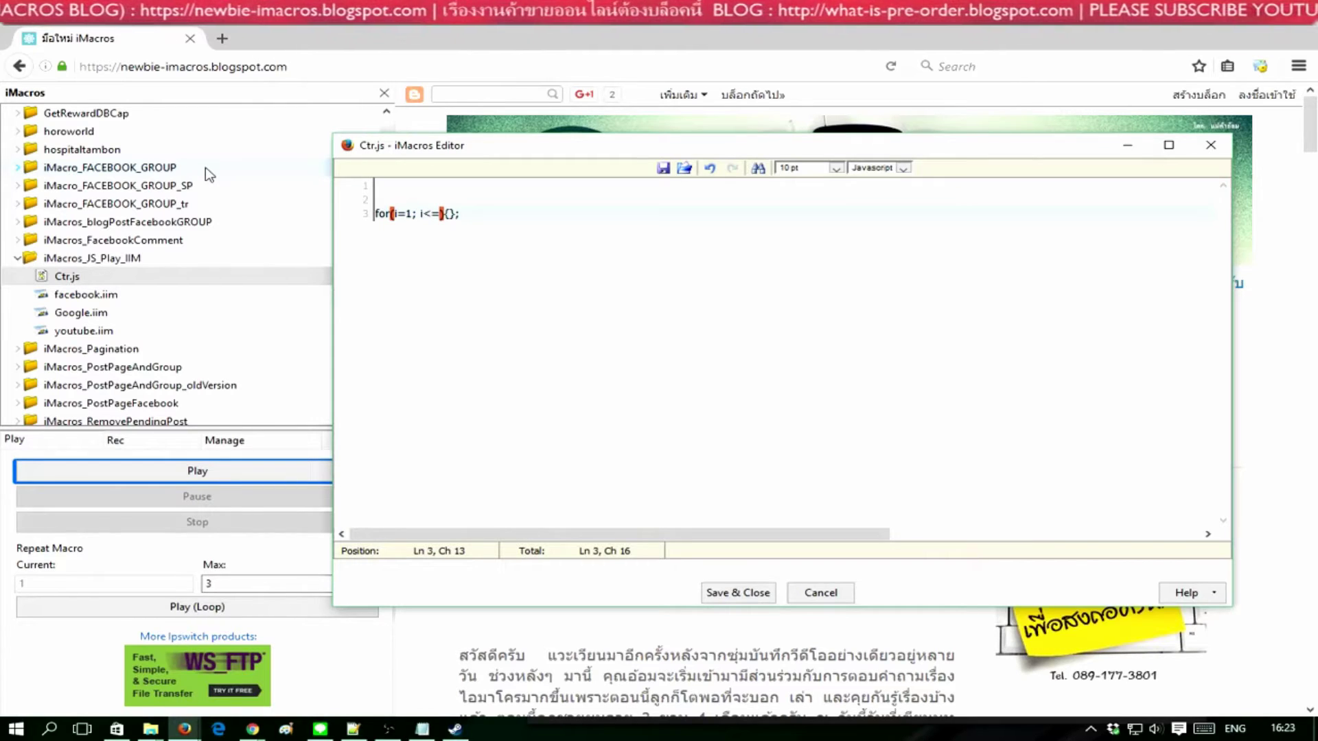
text(....)
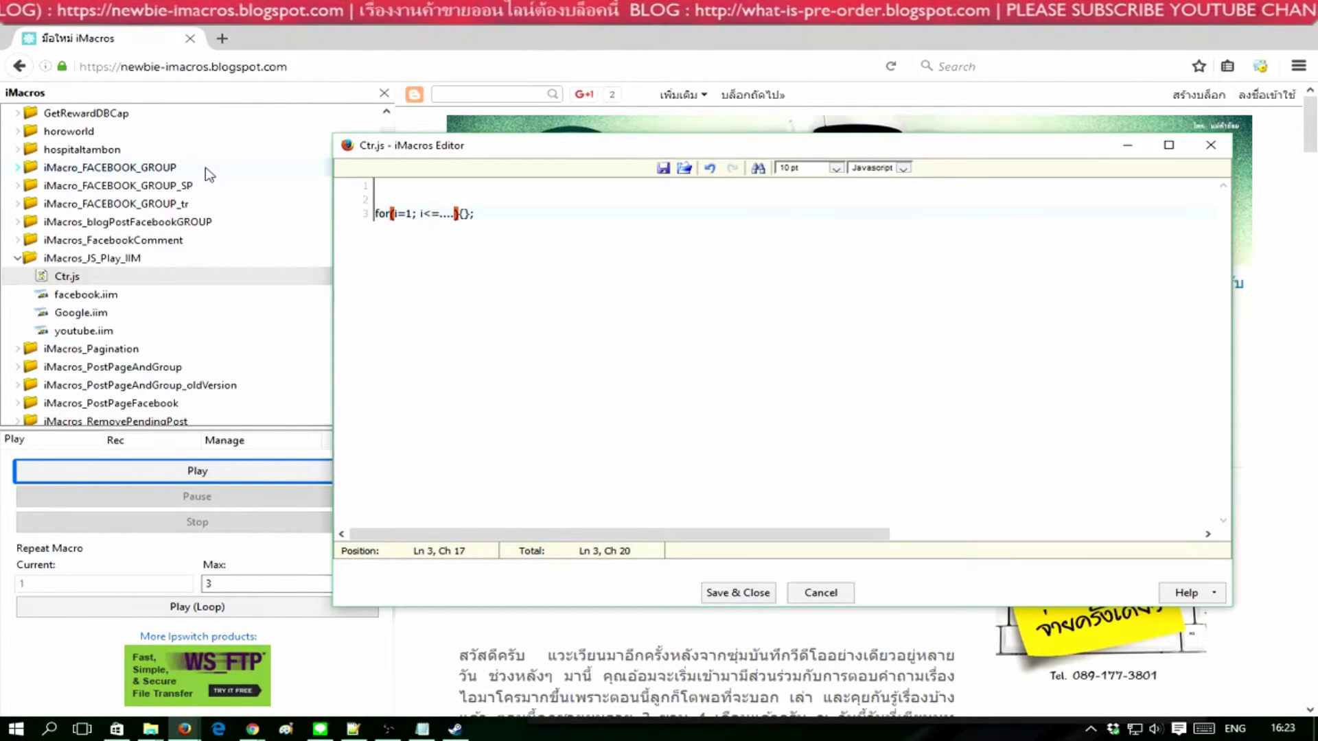
Declare the mc array on a new line above the loop, ending with a semicolon
key(ctrl+Home)
key(Return)
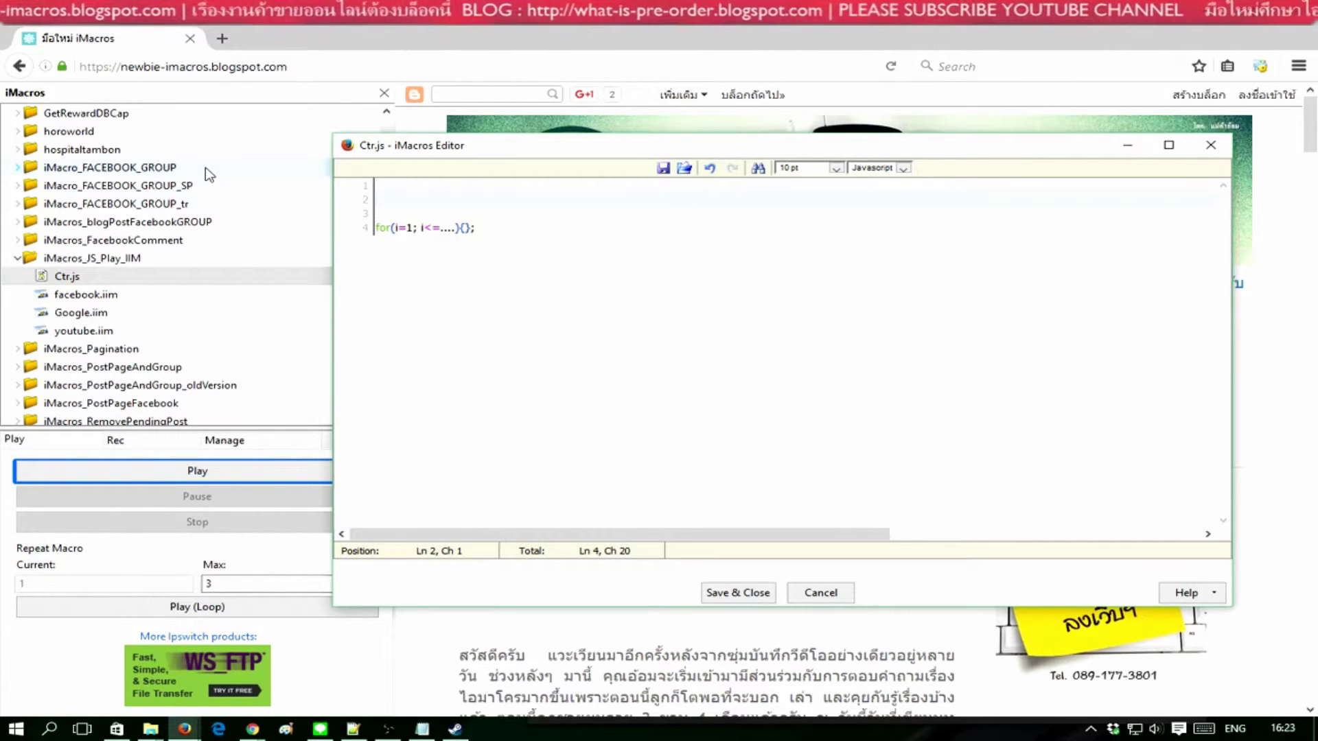
text(var mc)
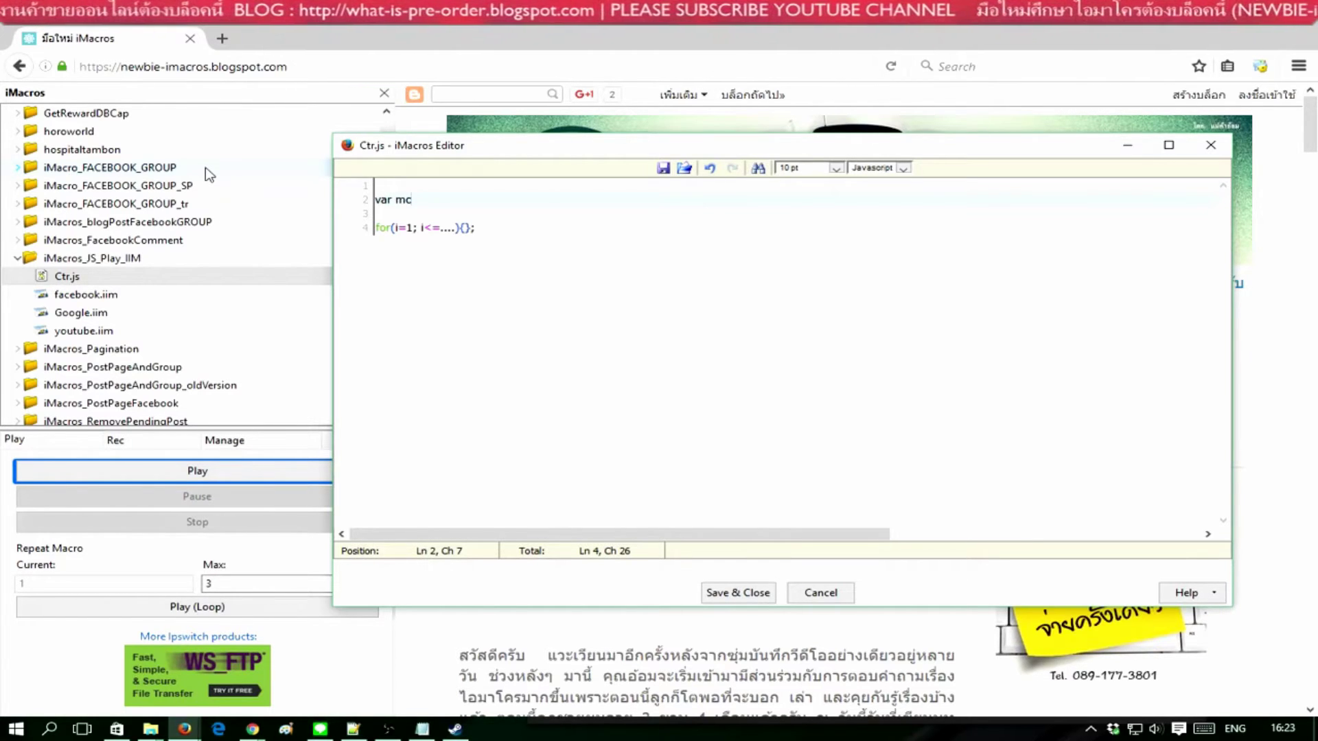
text( = new array)
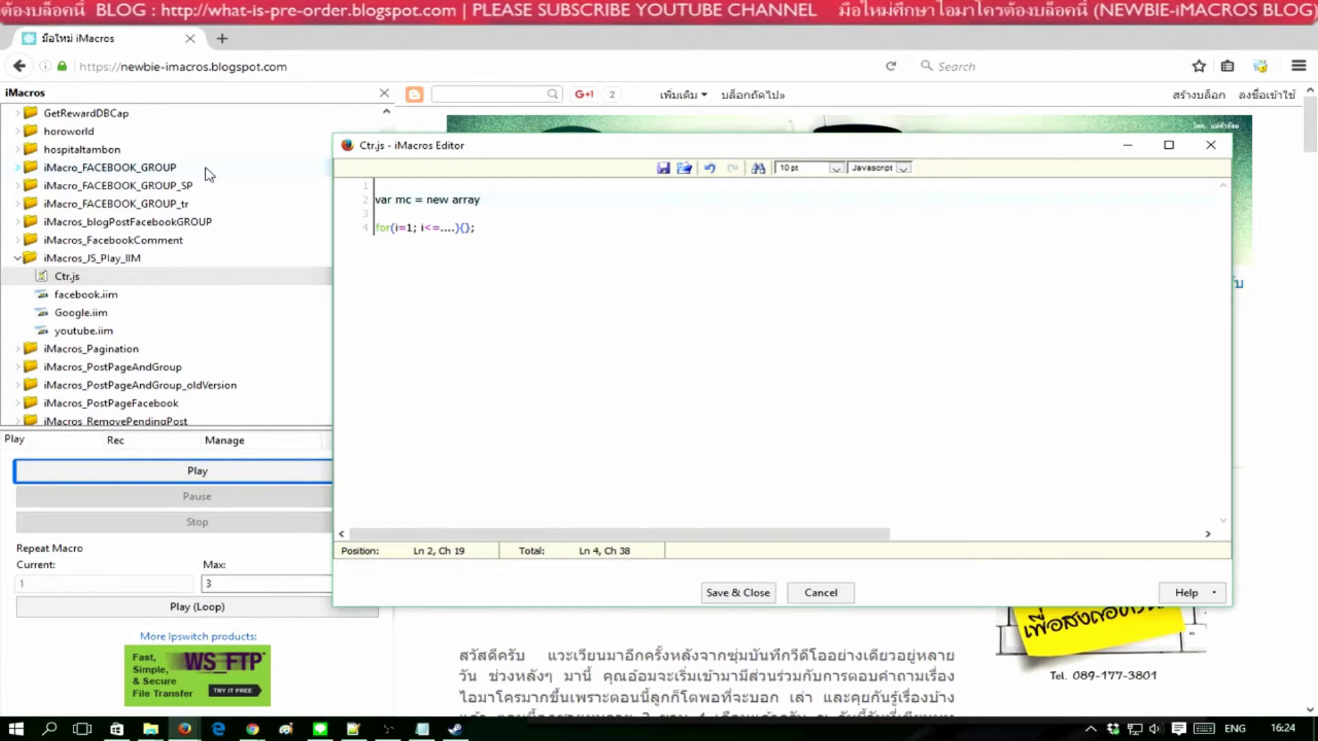
key(Down)
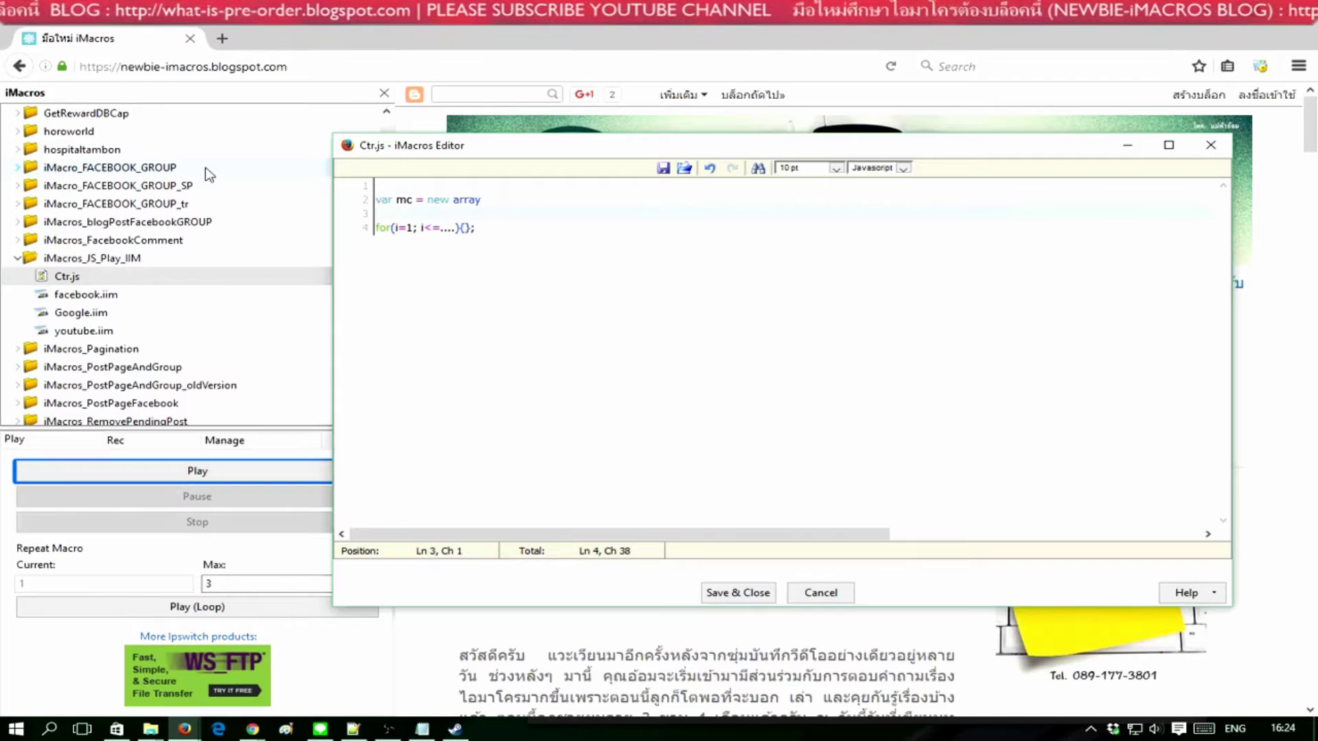
scroll(204, 178, down, 2)
click(488, 198)
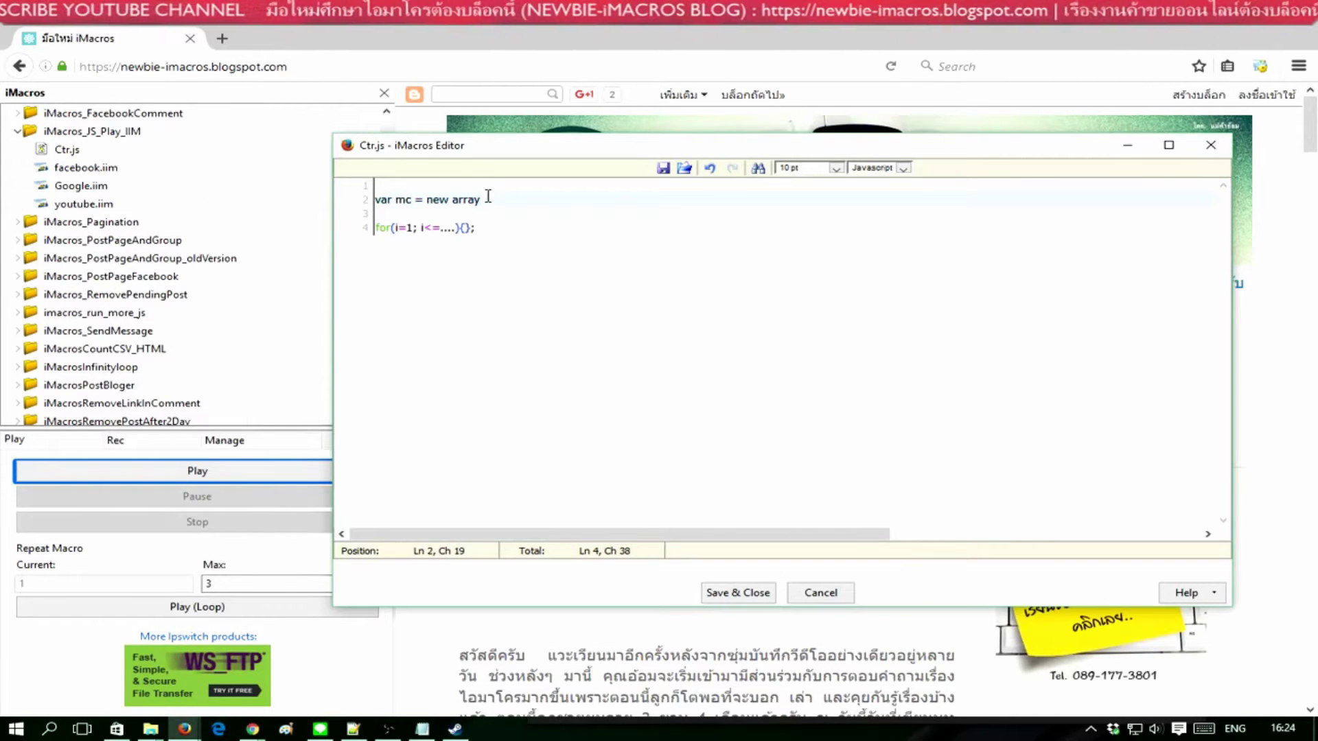
text((;)
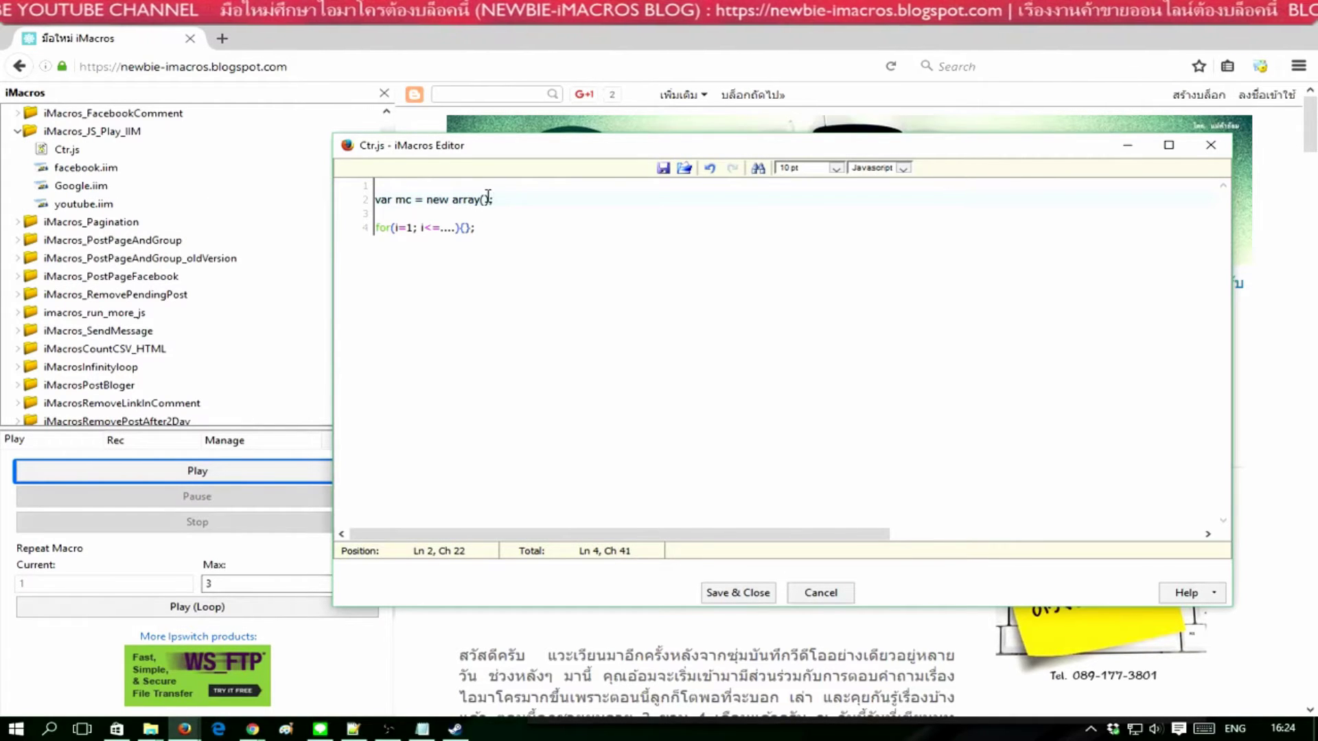
key(Down)
key(Down)
Add an empty mc.push("") line above the for loop
key(Home)
key(Return)
key(Return)
key(Up)
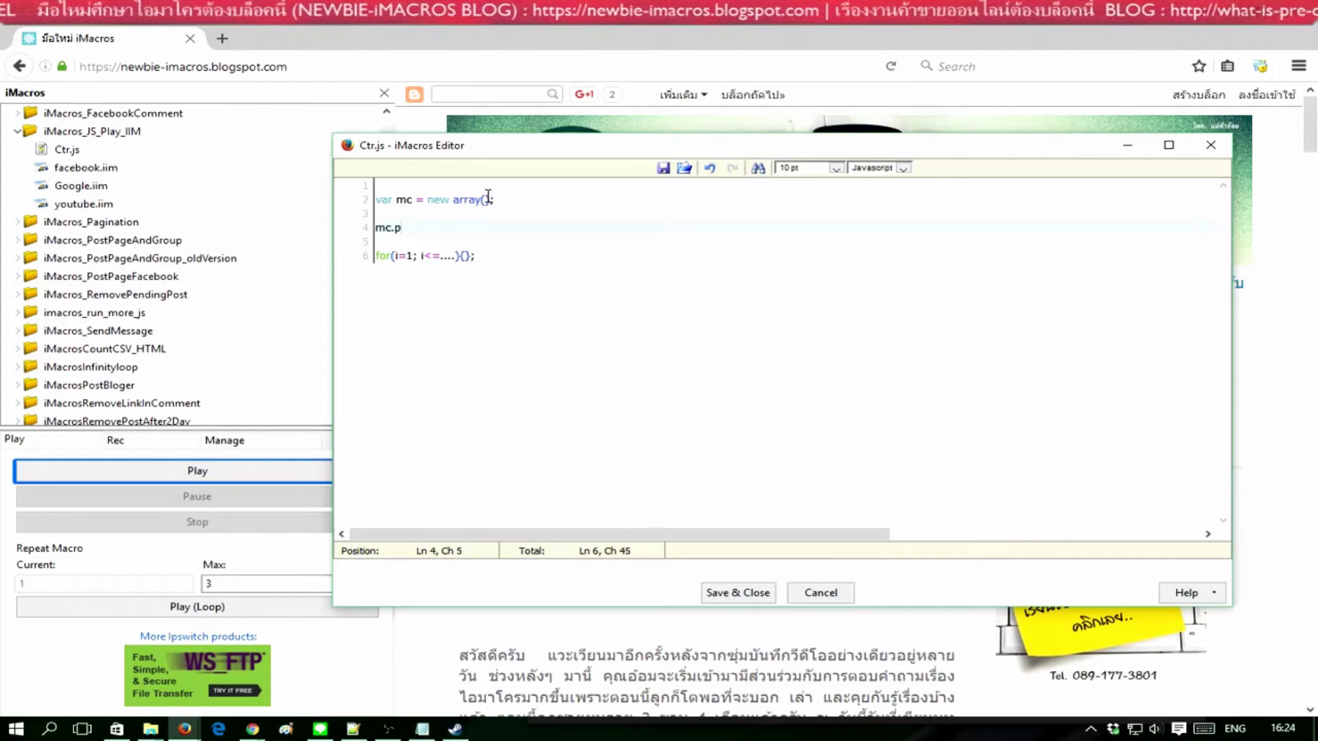
text(ush())
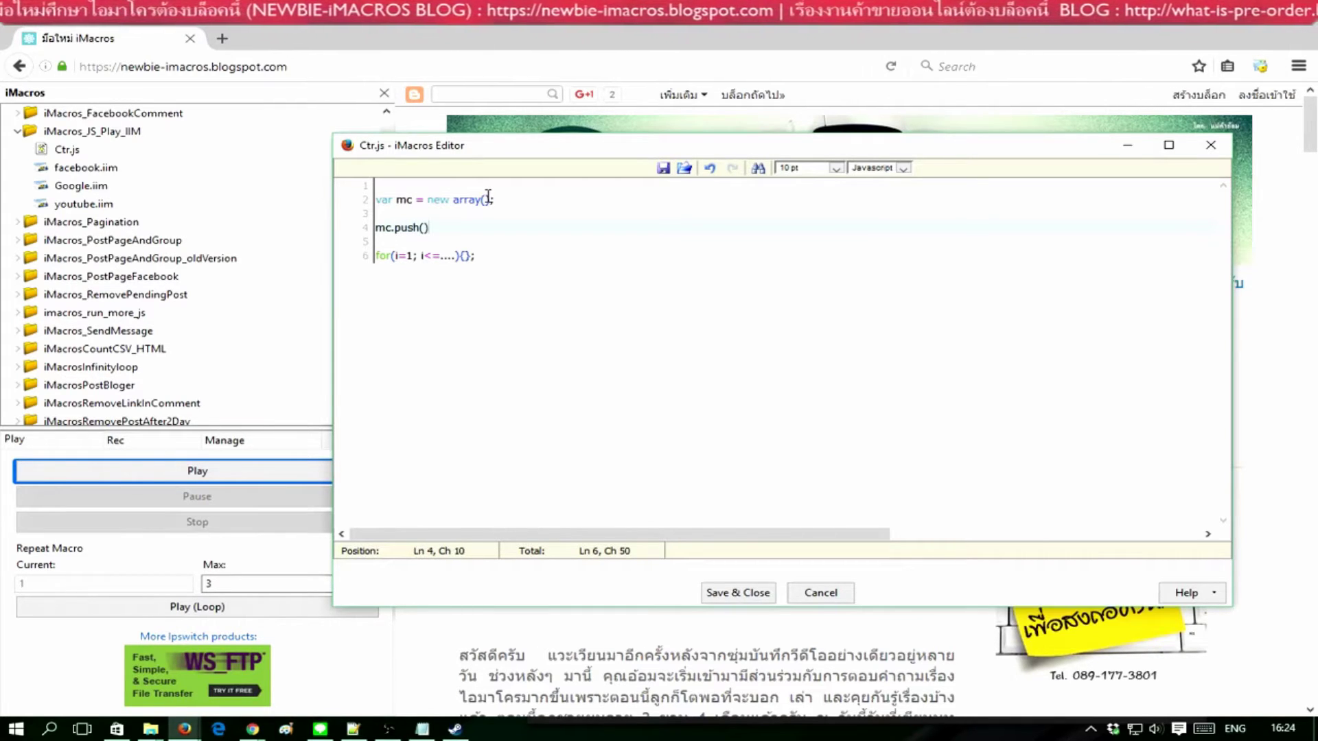
key(Left)
text("")
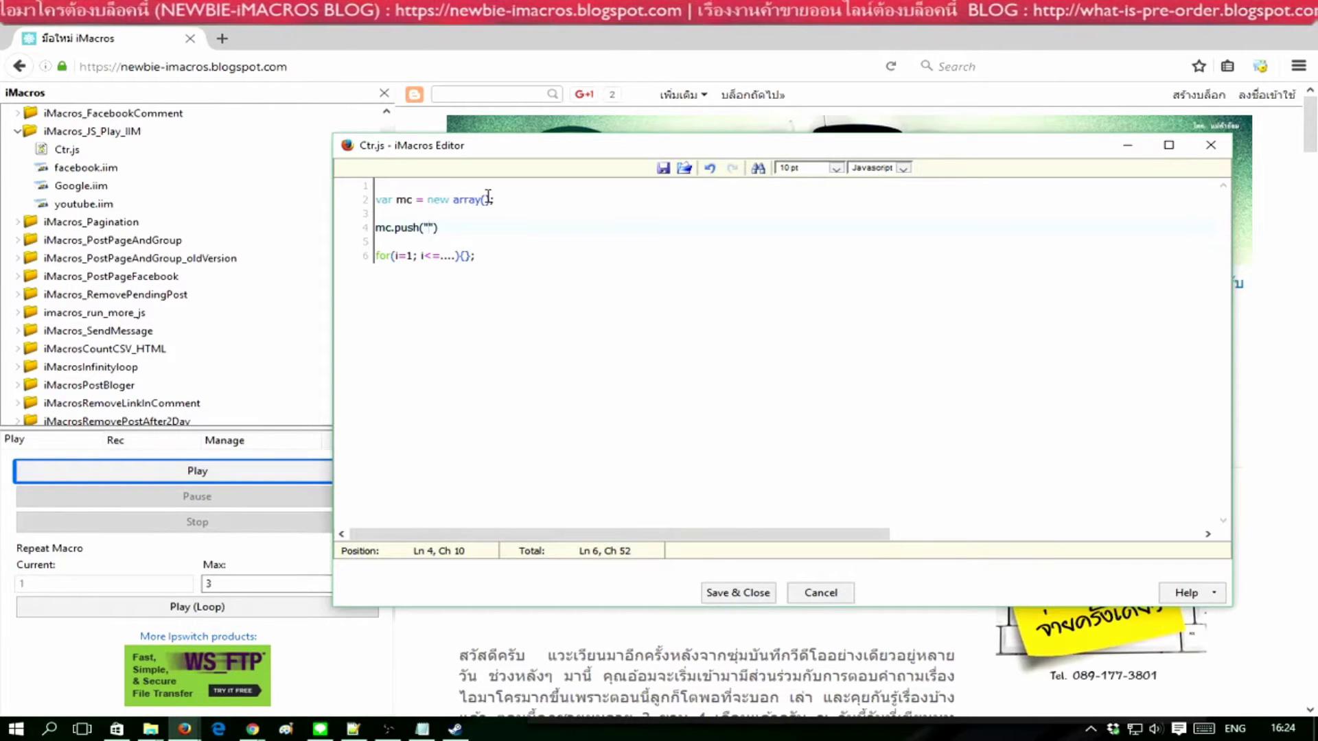
Paste the iMacros_JS_Play_IIM folder name followed by '/' into the push path
right_click(117, 131)
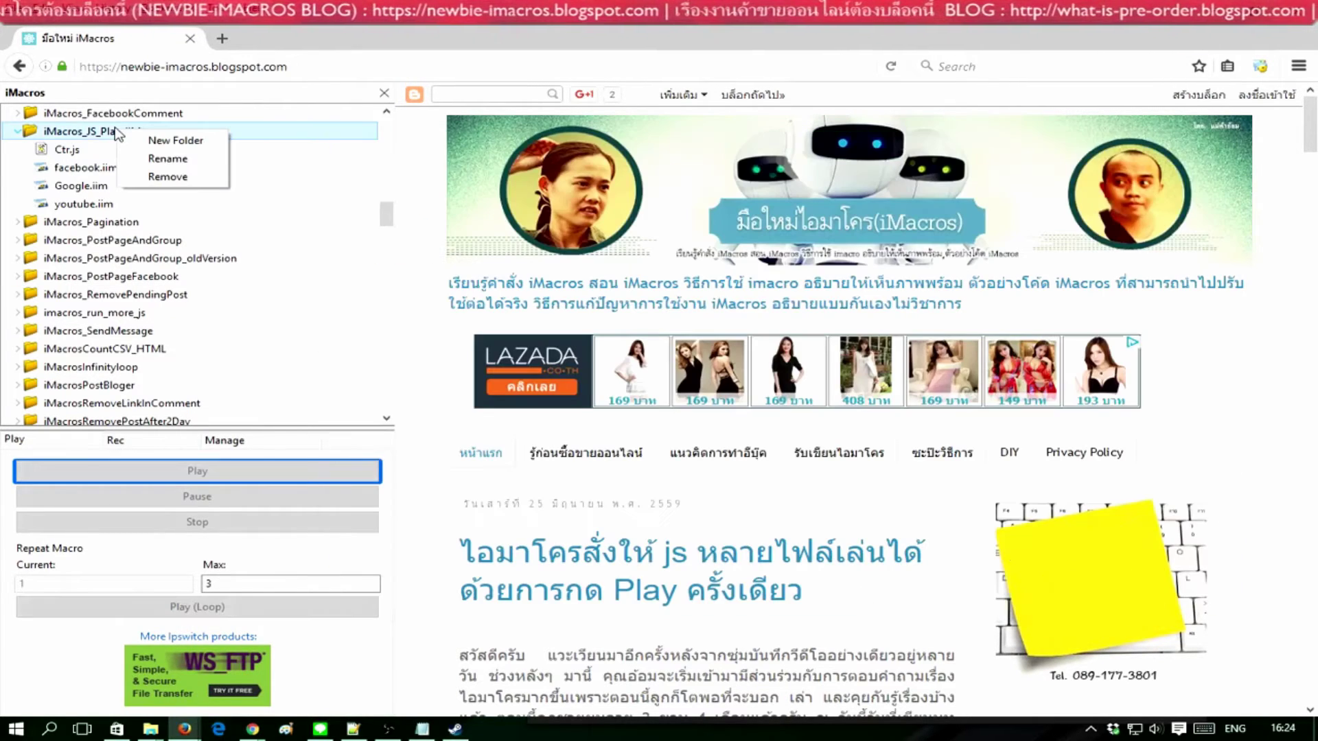
click(167, 158)
click(344, 416)
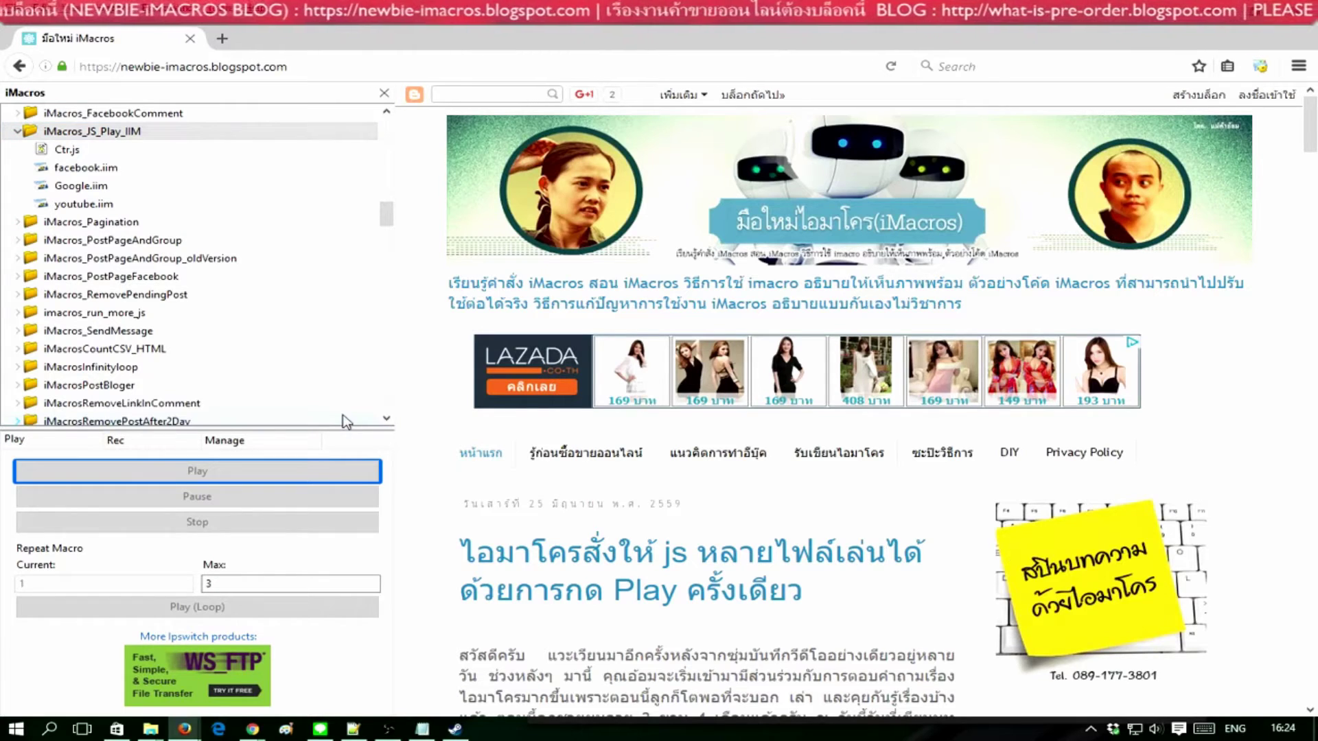
mouse_move(184, 729)
click(466, 651)
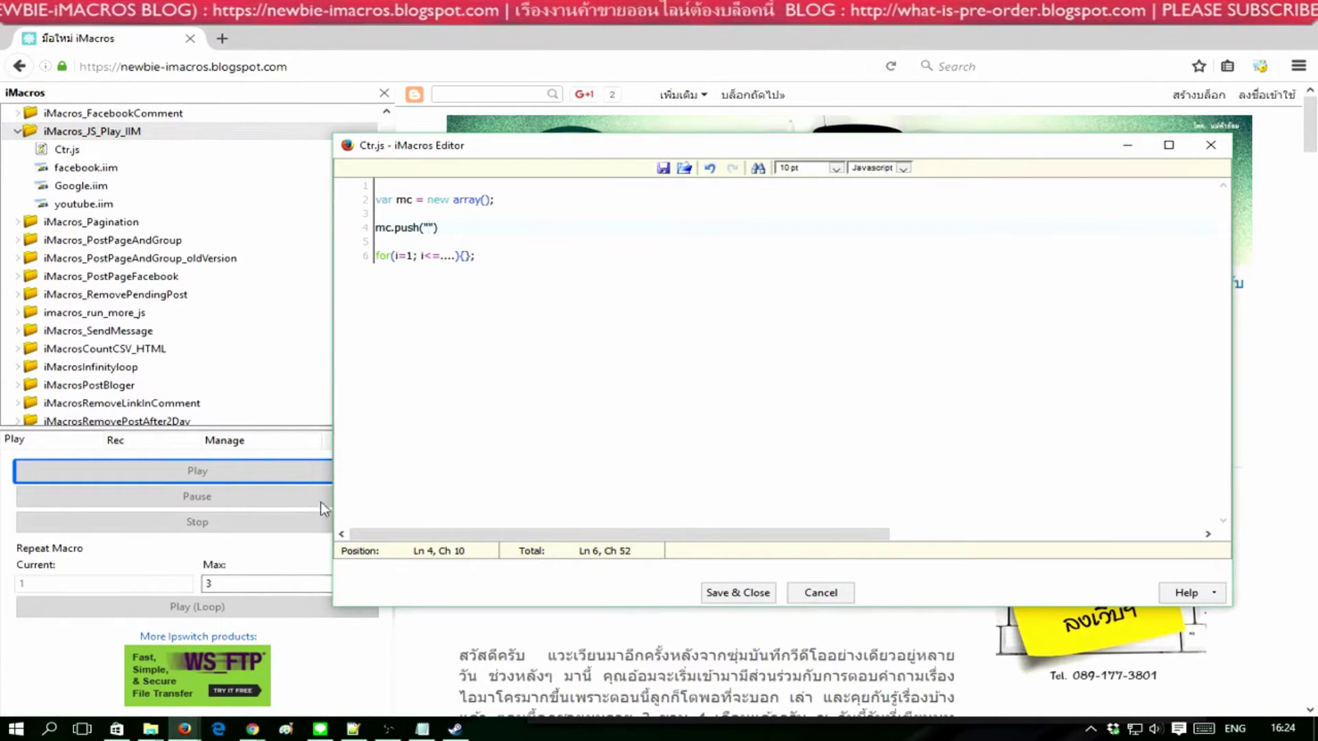
text(iMacros_JS_Play_IIM)
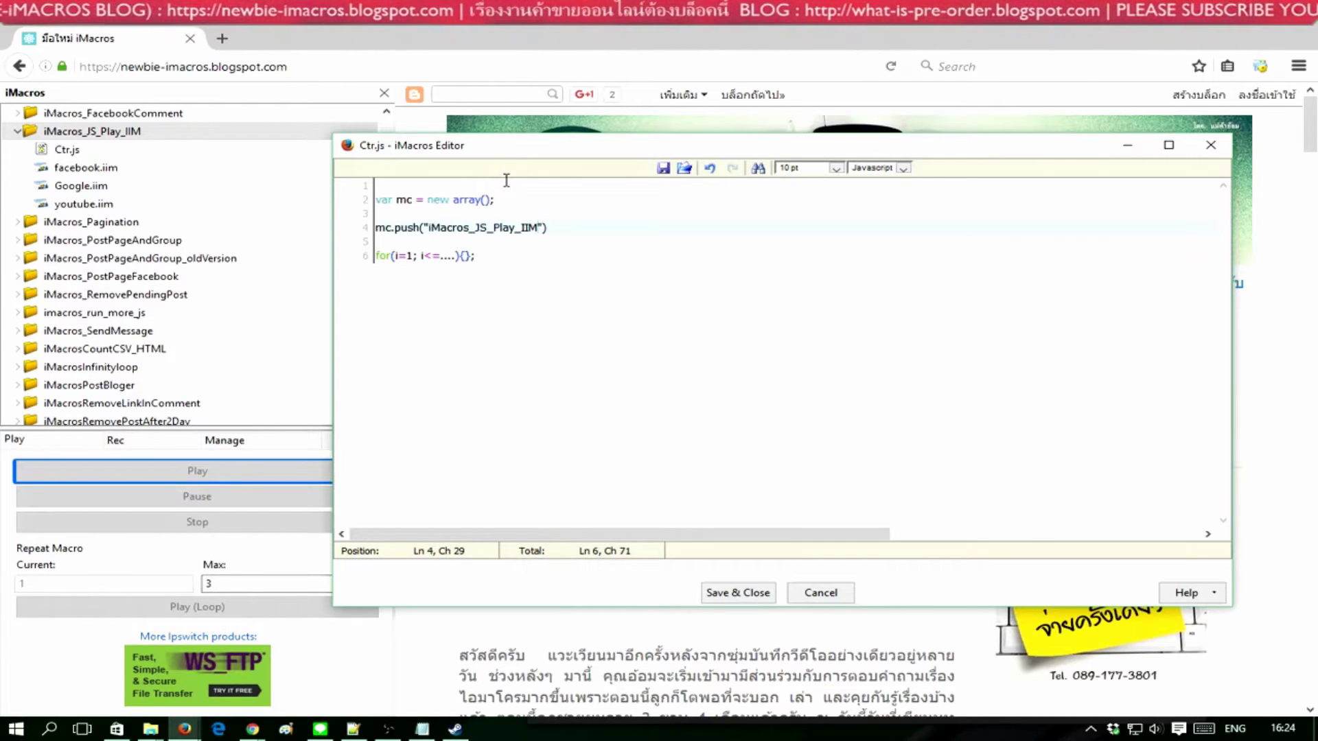
text(/)
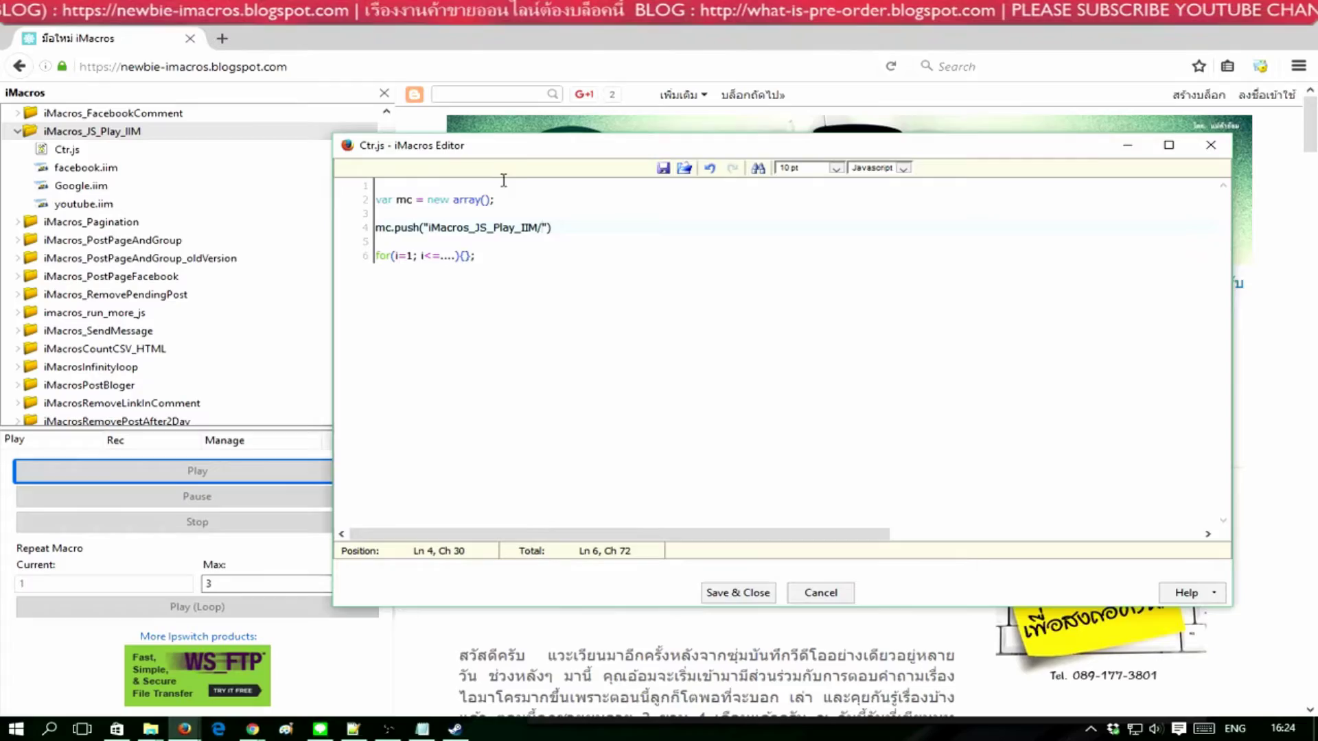
Complete the first path with facebook.iim, closing a stray Test2.js editor
click(83, 167)
right_click(83, 168)
click(132, 242)
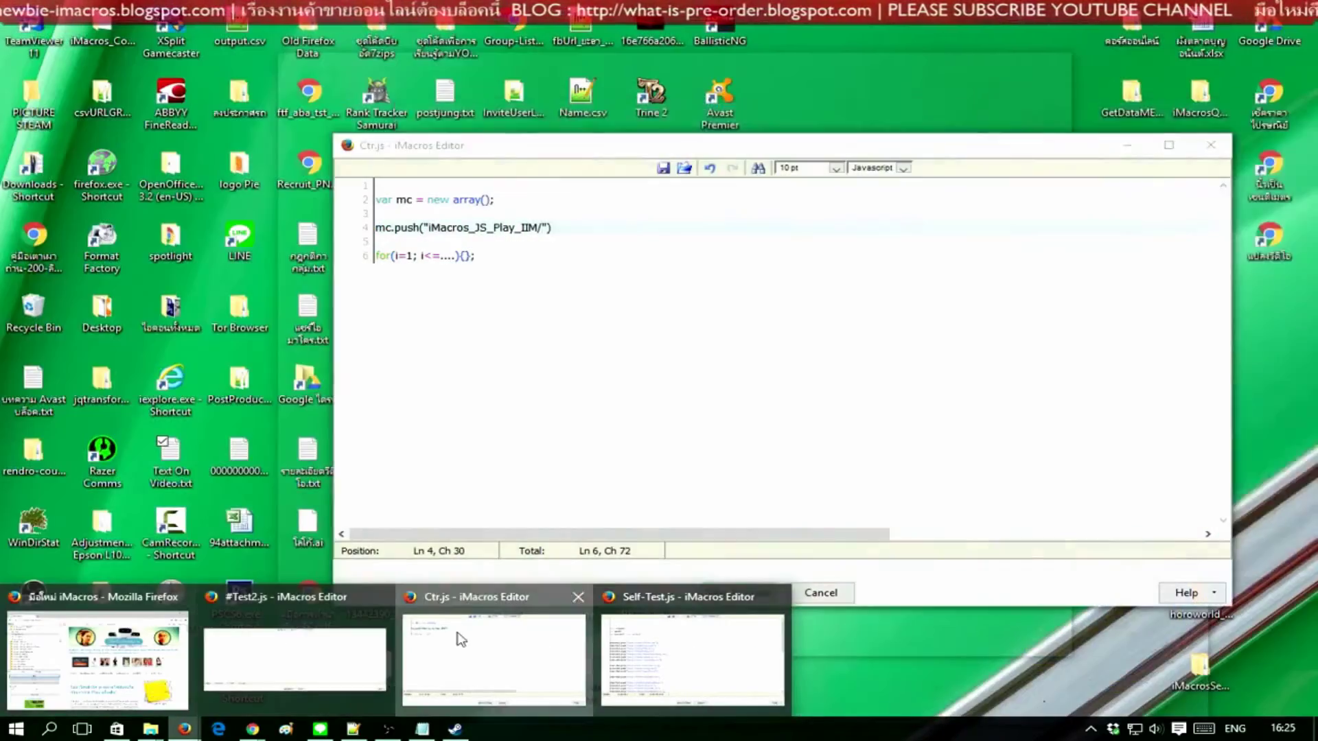
click(458, 634)
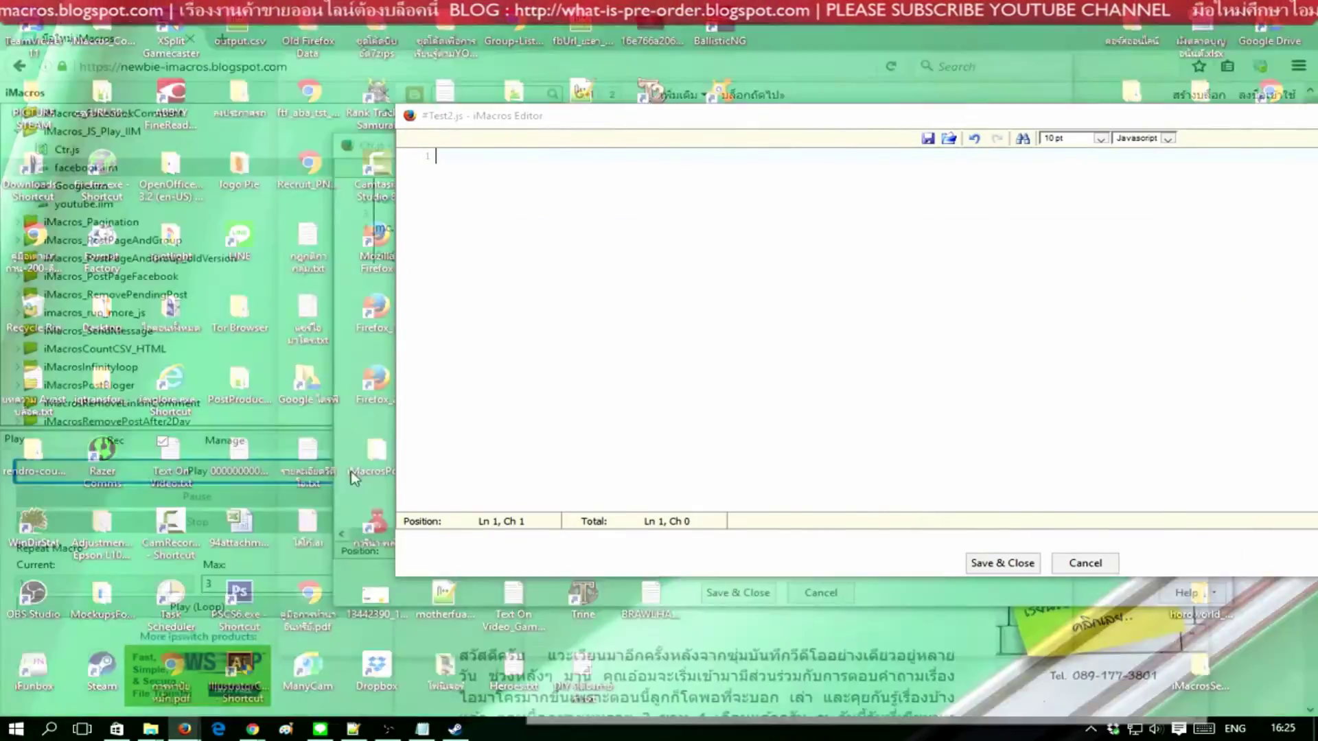
click(97, 638)
click(185, 729)
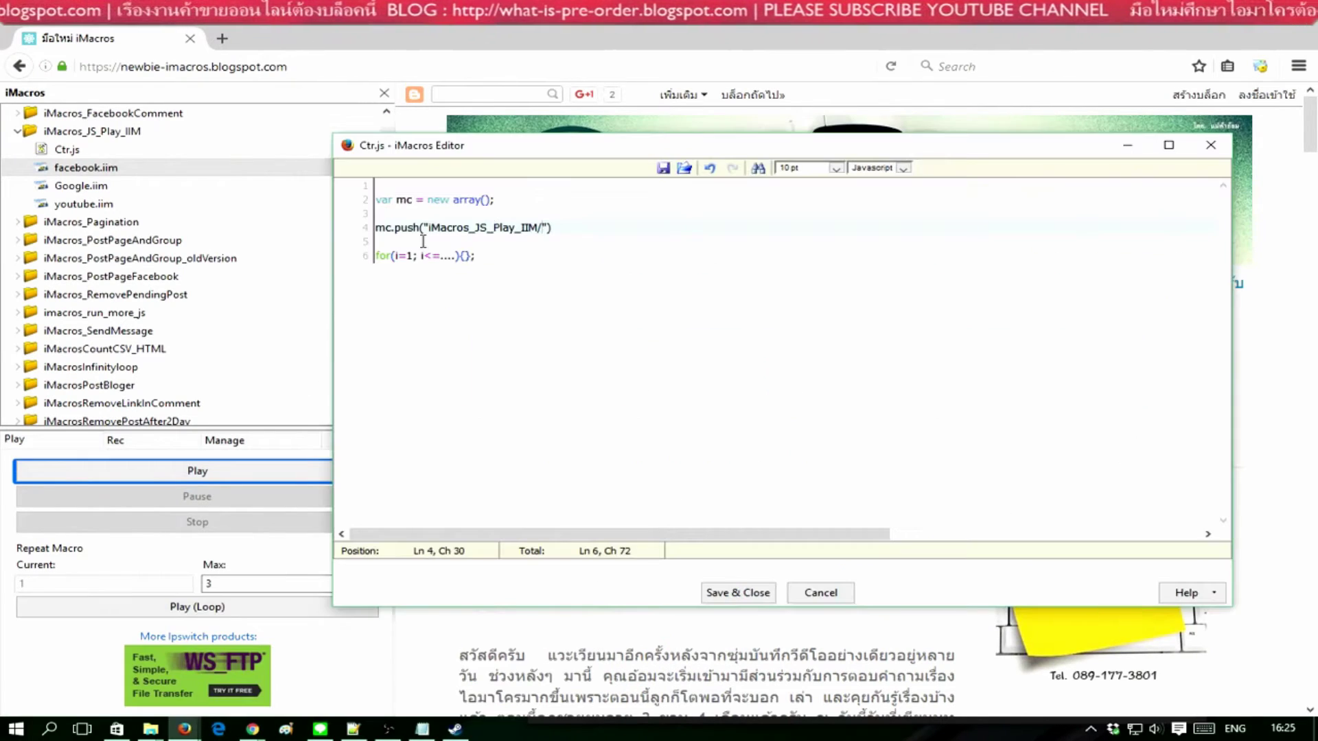
text(facebook.iim)
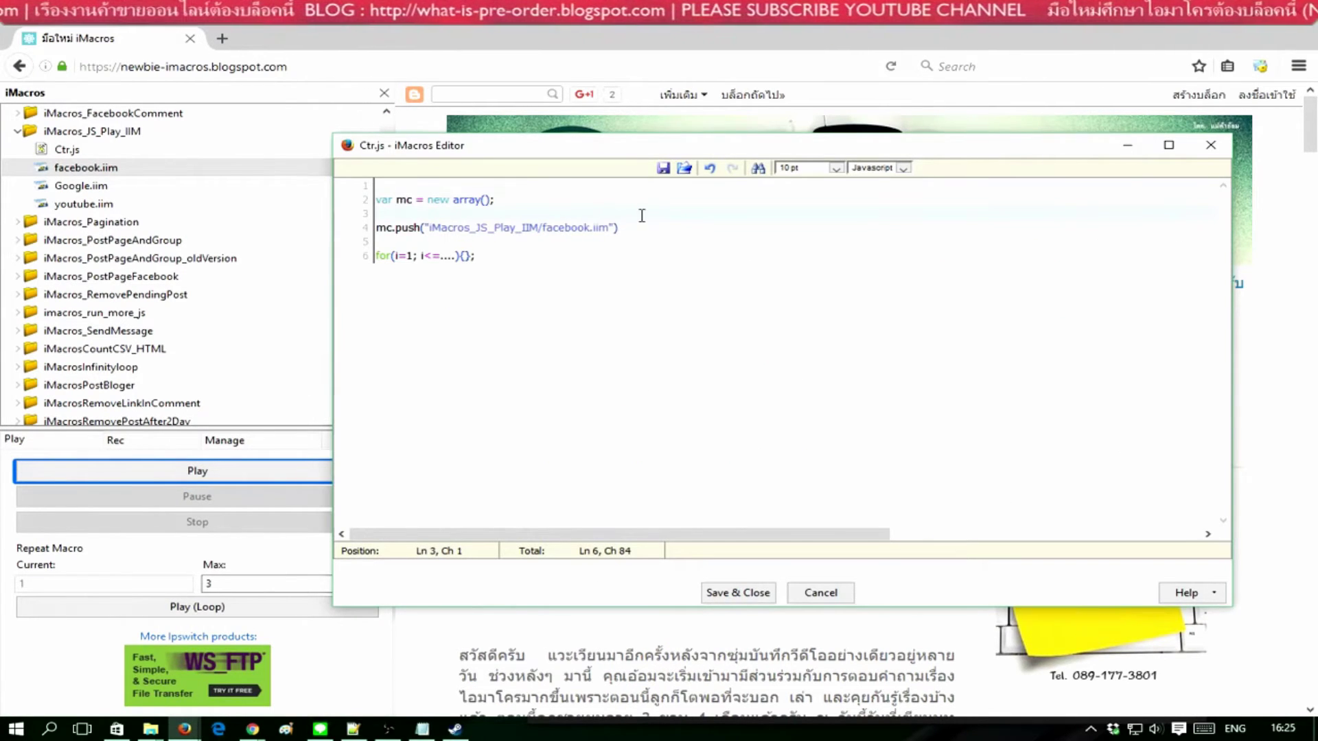
Duplicate the facebook push line into two more separate lines
click(643, 227)
text(;)
drag(652, 227, 368, 227)
key(ctrl+c)
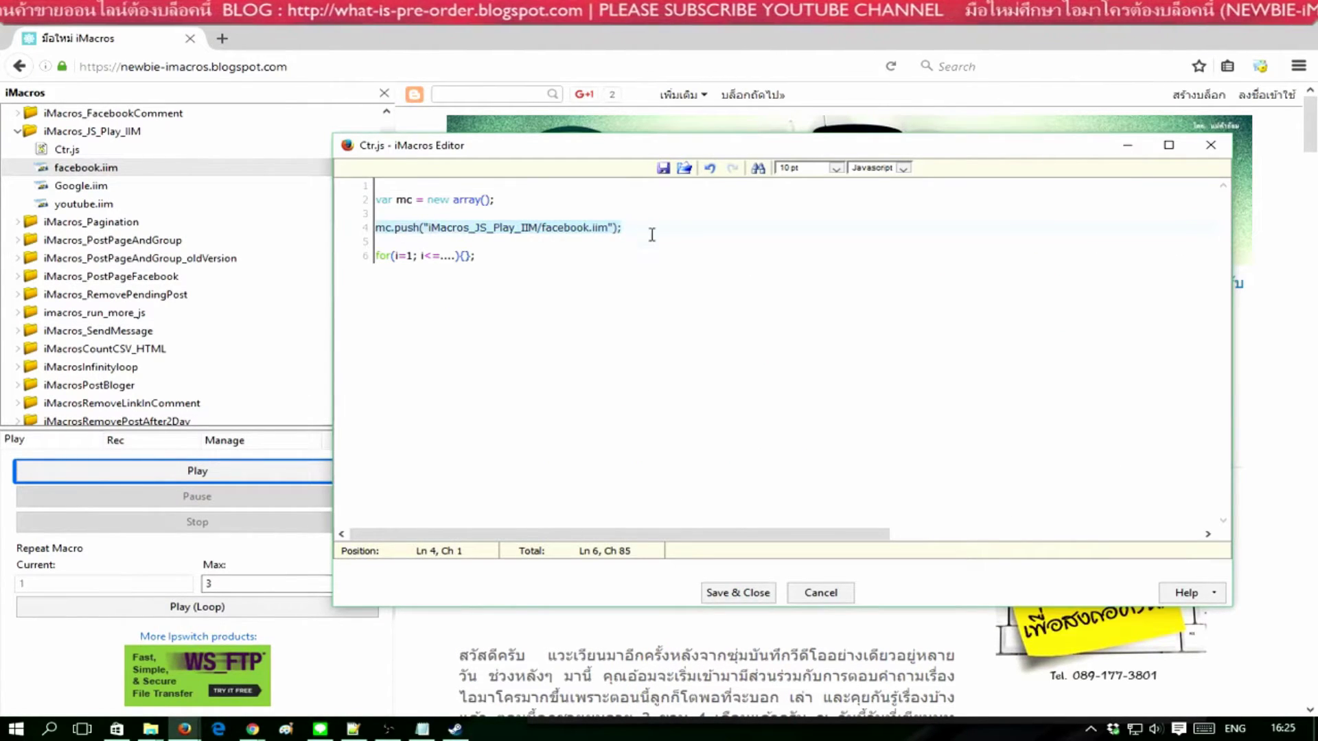
click(652, 230)
key(Return)
key(ctrl+v)
key(ctrl+v)
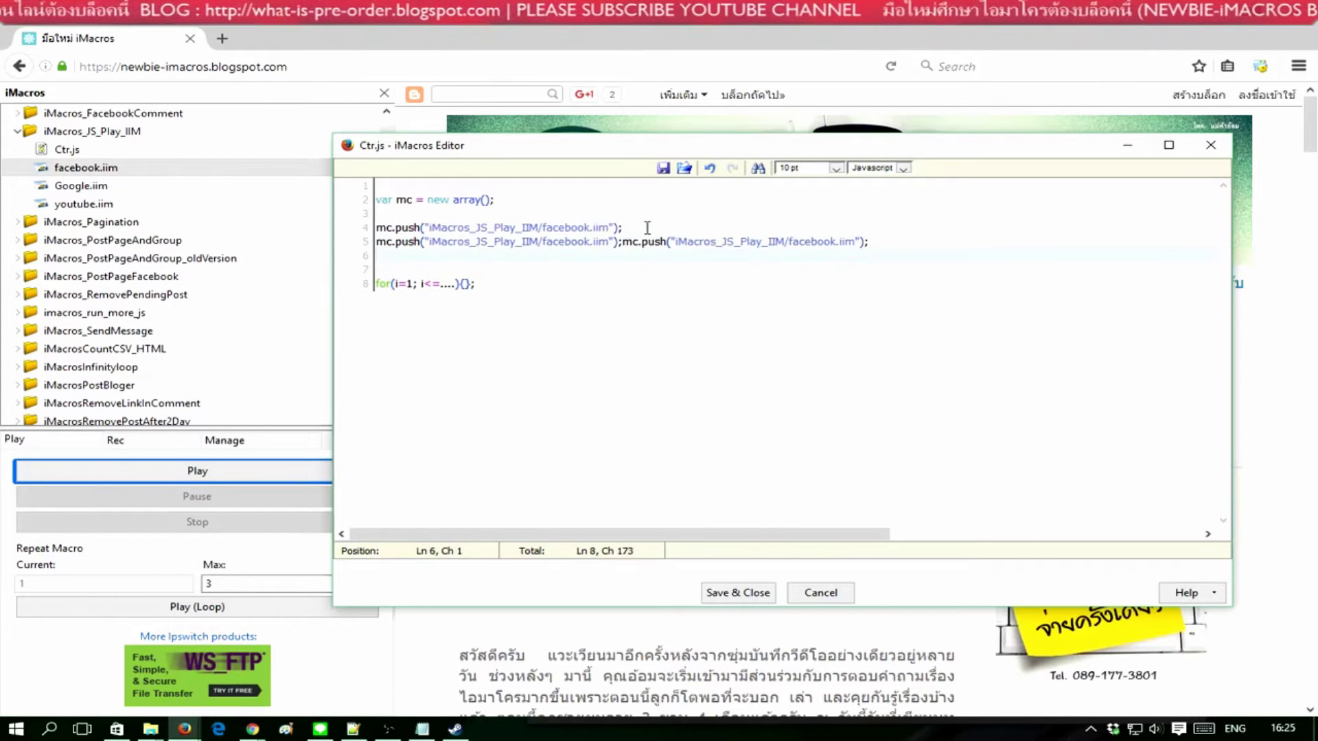
click(622, 242)
key(Return)
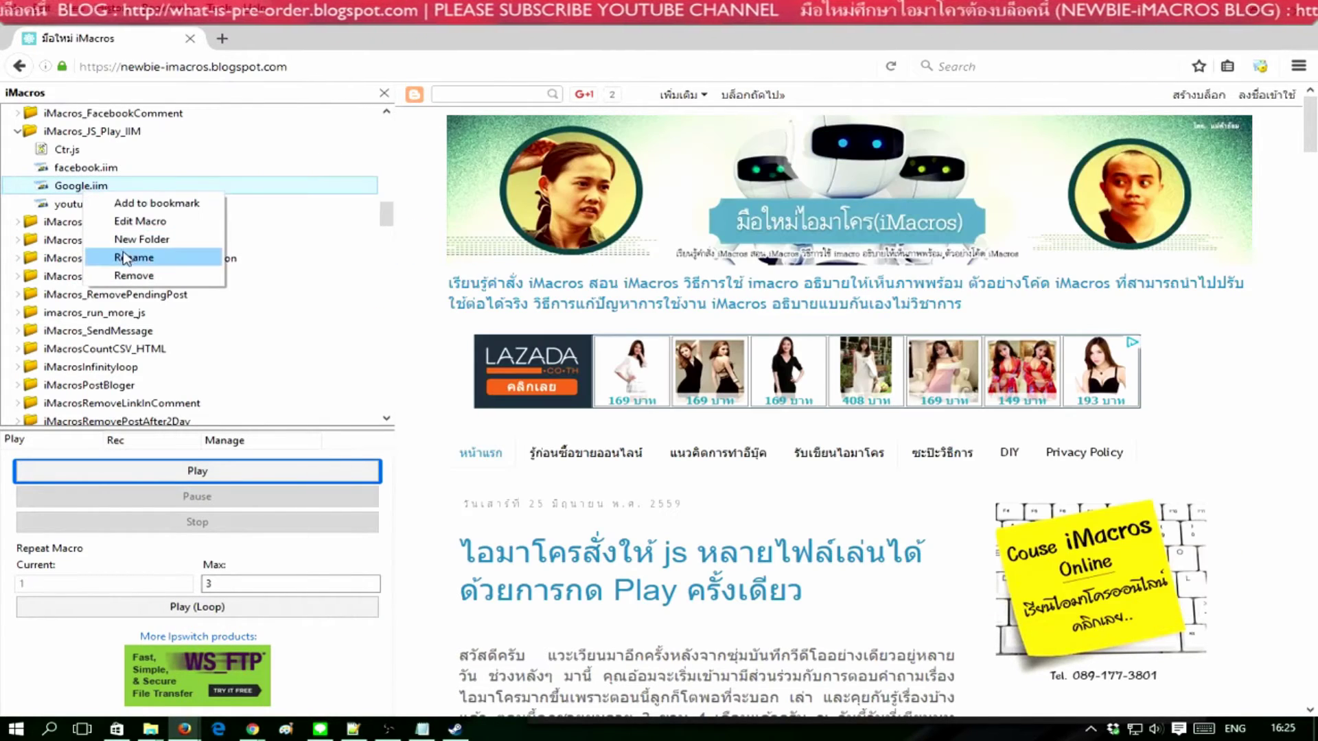
Change the second push path from facebook to Google
click(134, 256)
click(343, 414)
mouse_move(184, 729)
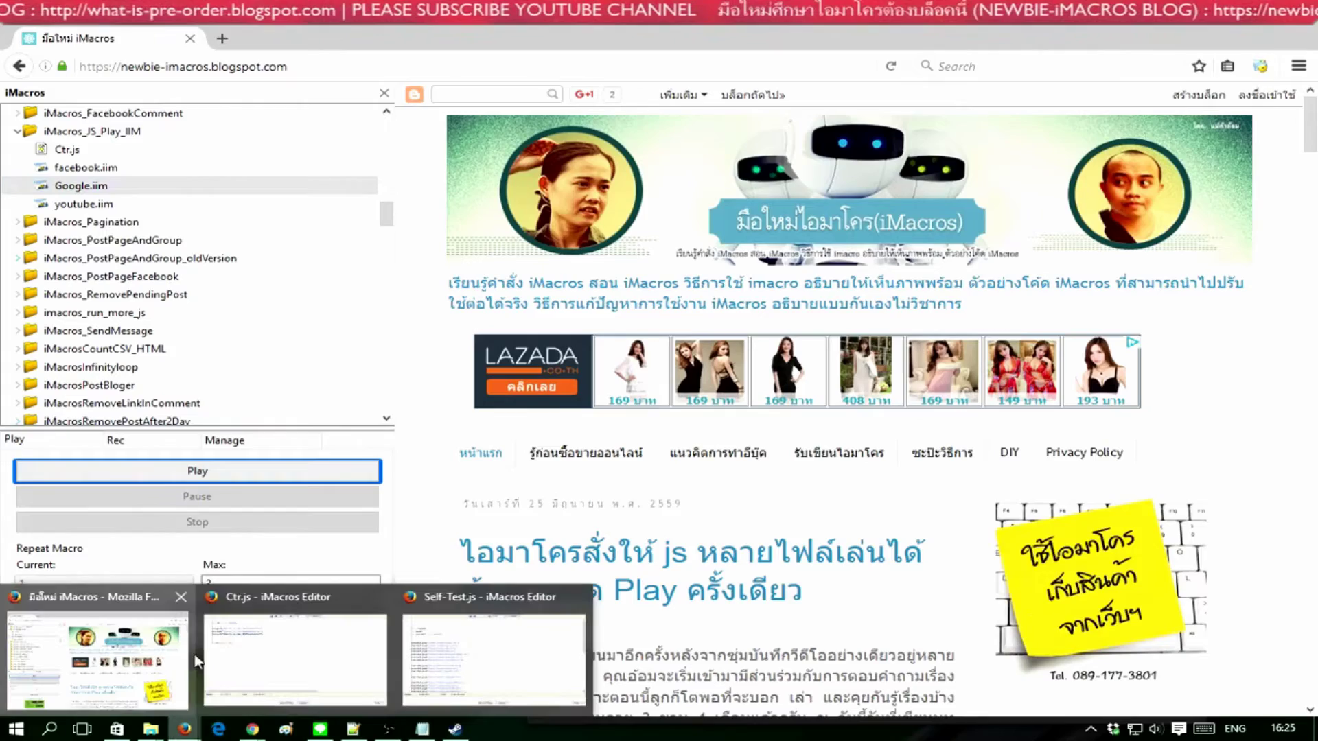
click(265, 658)
double_click(569, 241)
text(Google)
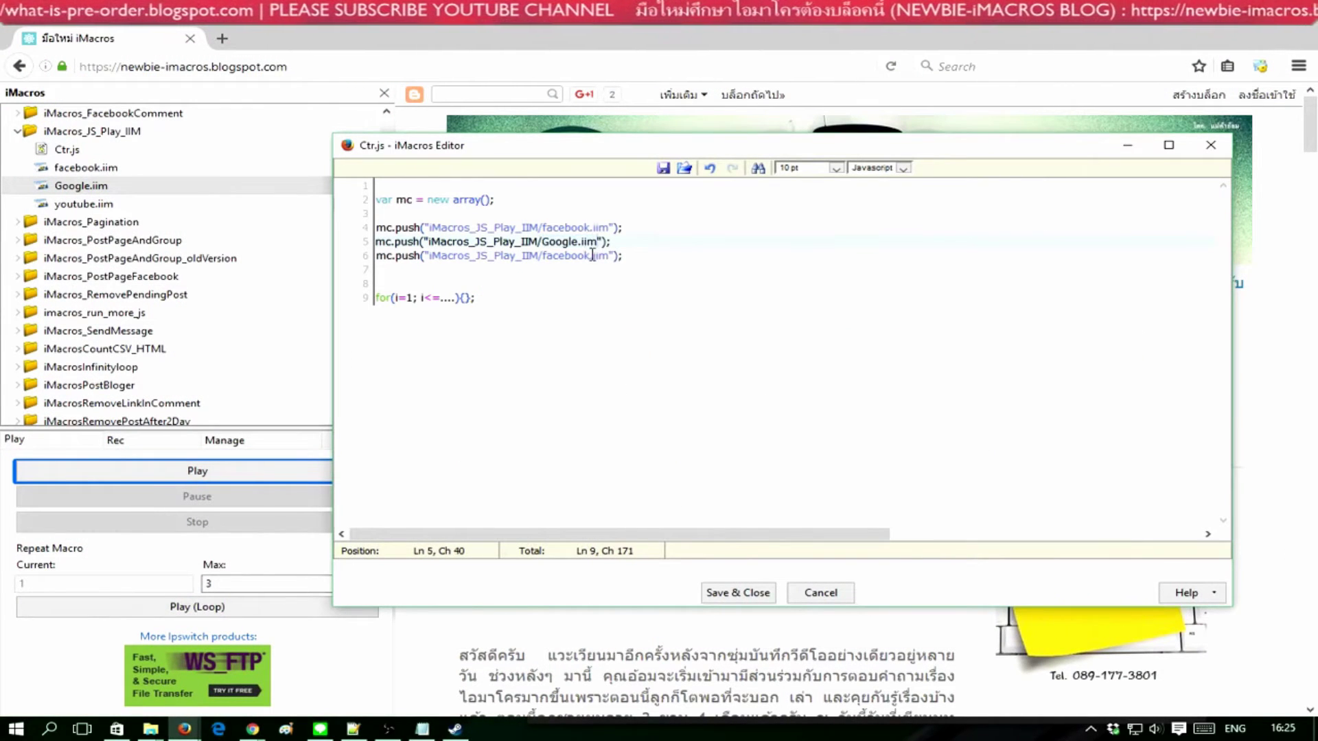
Change the third push path from facebook to youtube
click(83, 204)
right_click(90, 204)
click(138, 267)
click(184, 729)
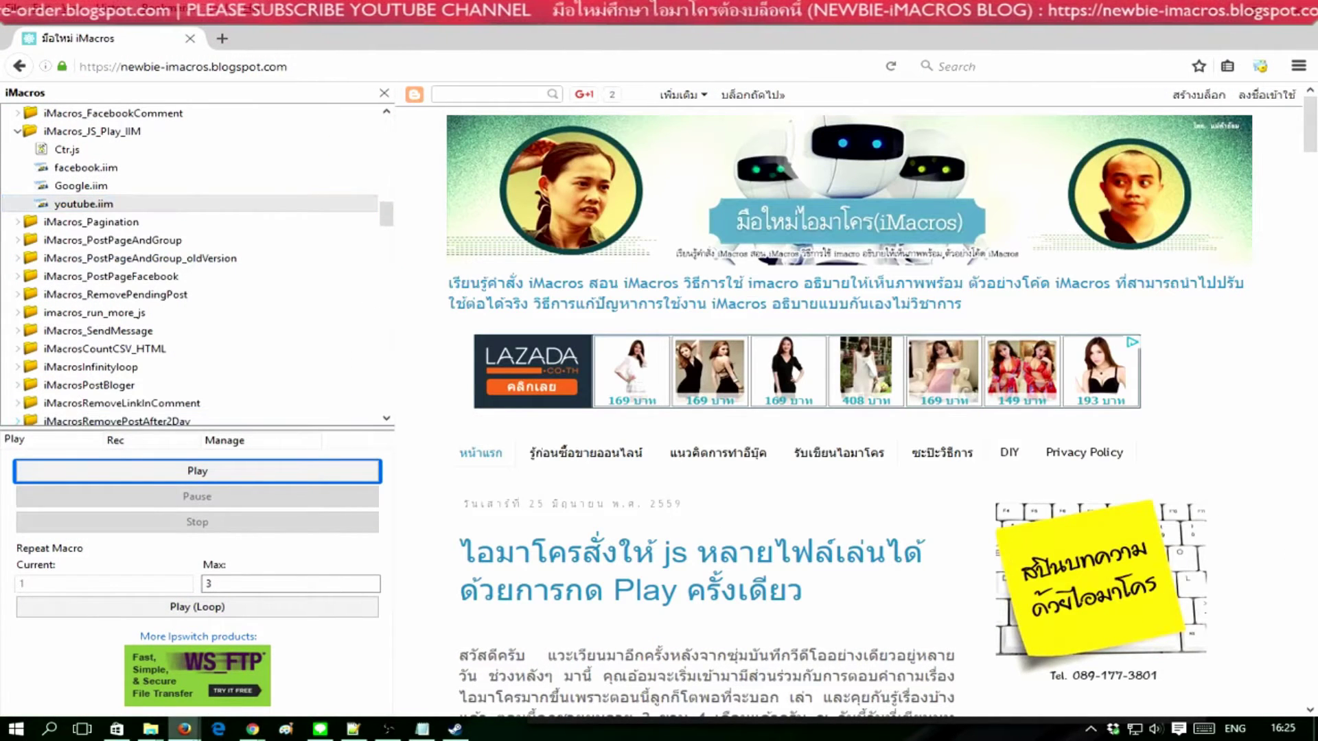
click(265, 659)
double_click(569, 255)
text(youtube)
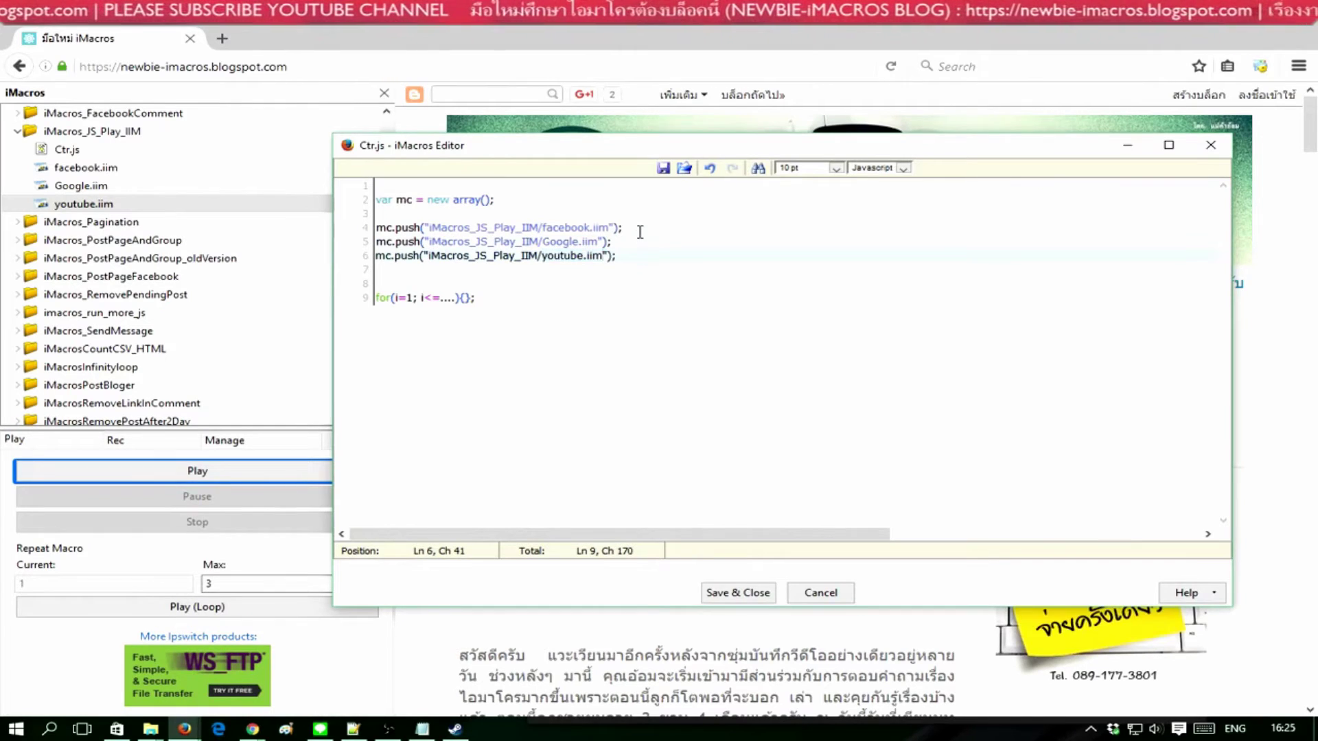
click(640, 232)
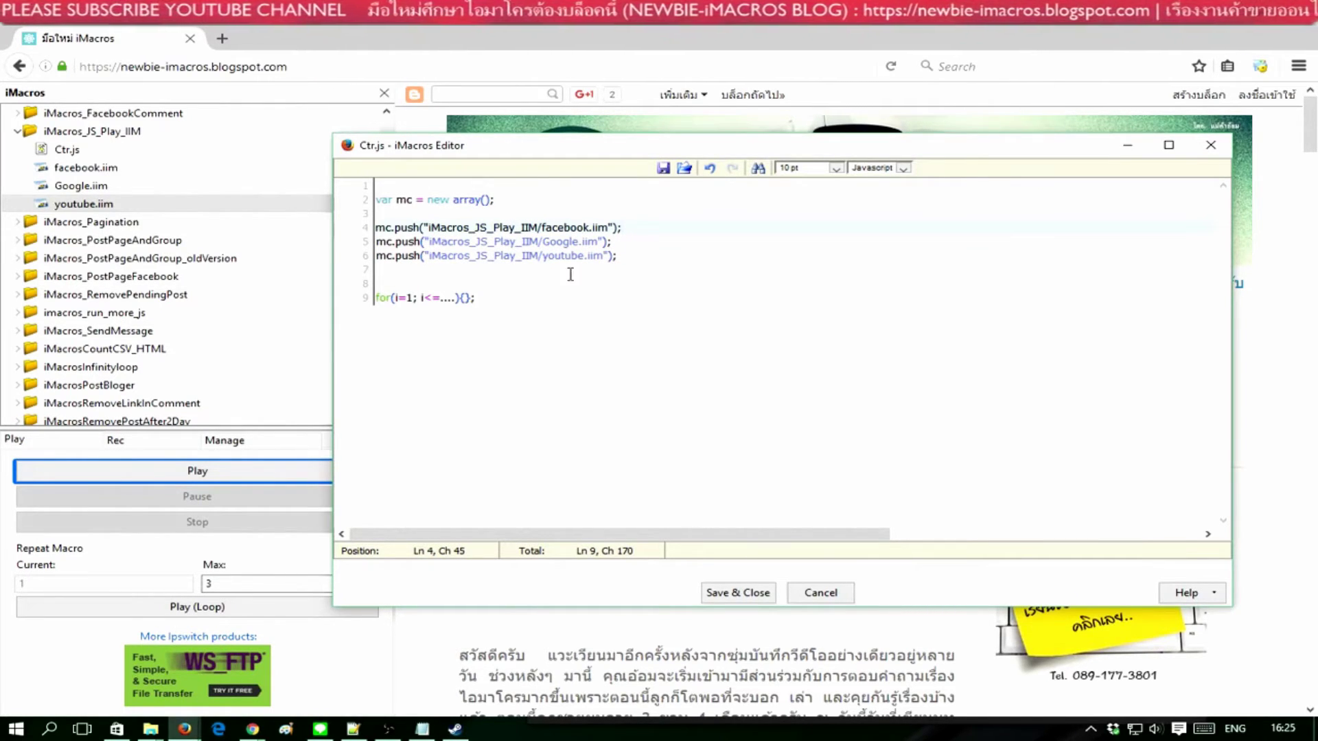
Replace the loop condition placeholder with mc.length
click(465, 297)
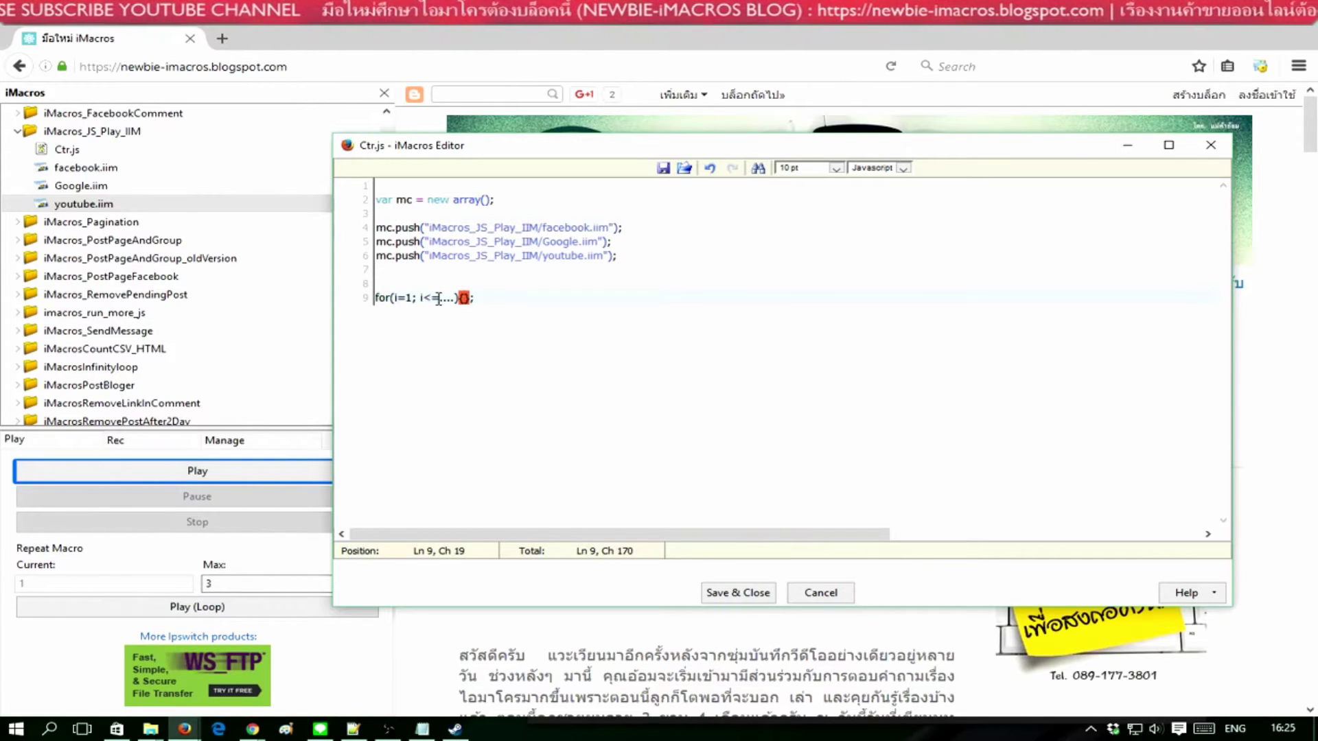
drag(440, 297, 458, 297)
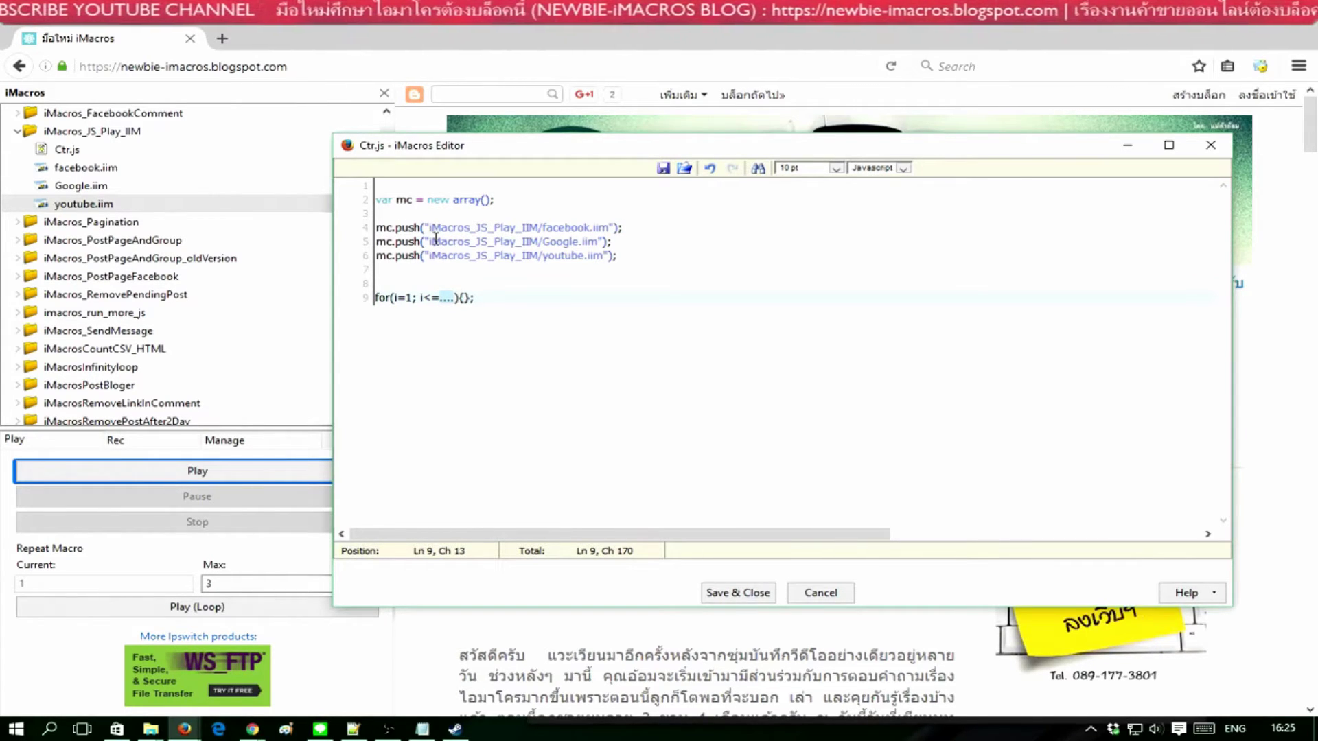
click(379, 229)
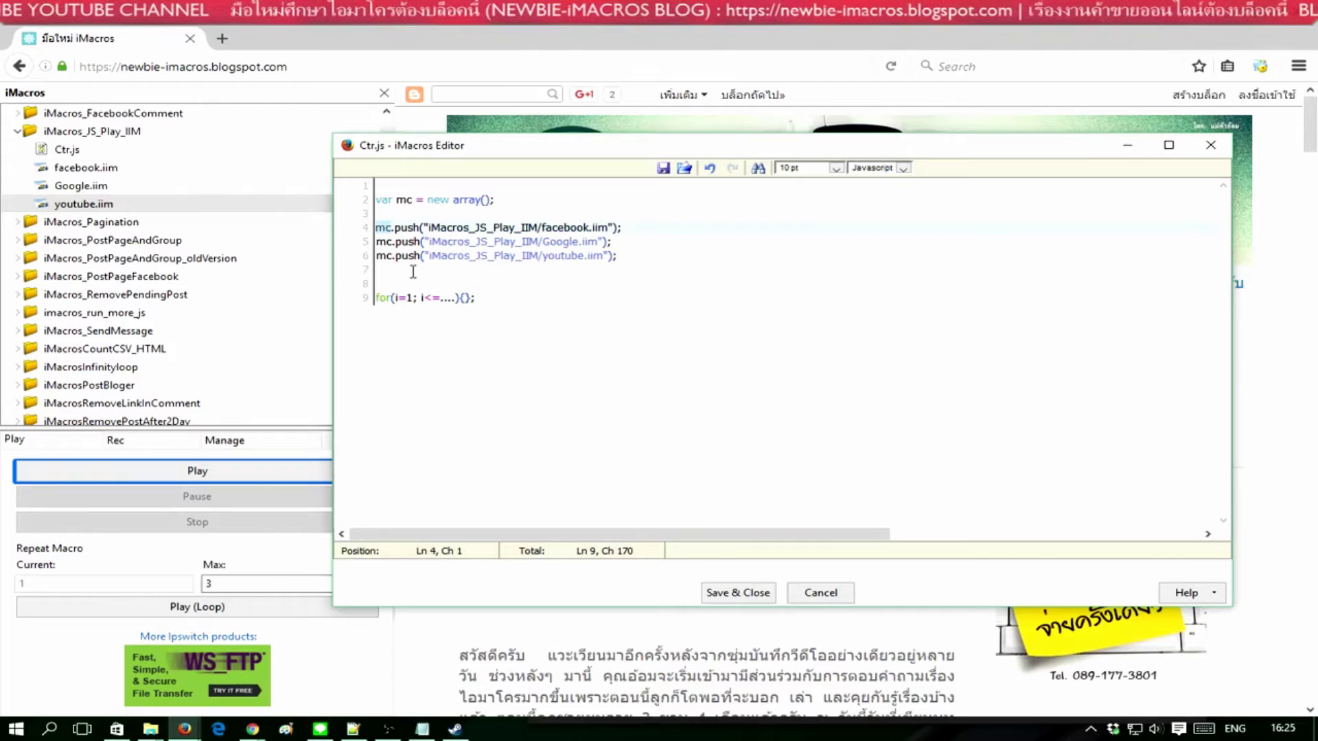
double_click(446, 300)
click(446, 300)
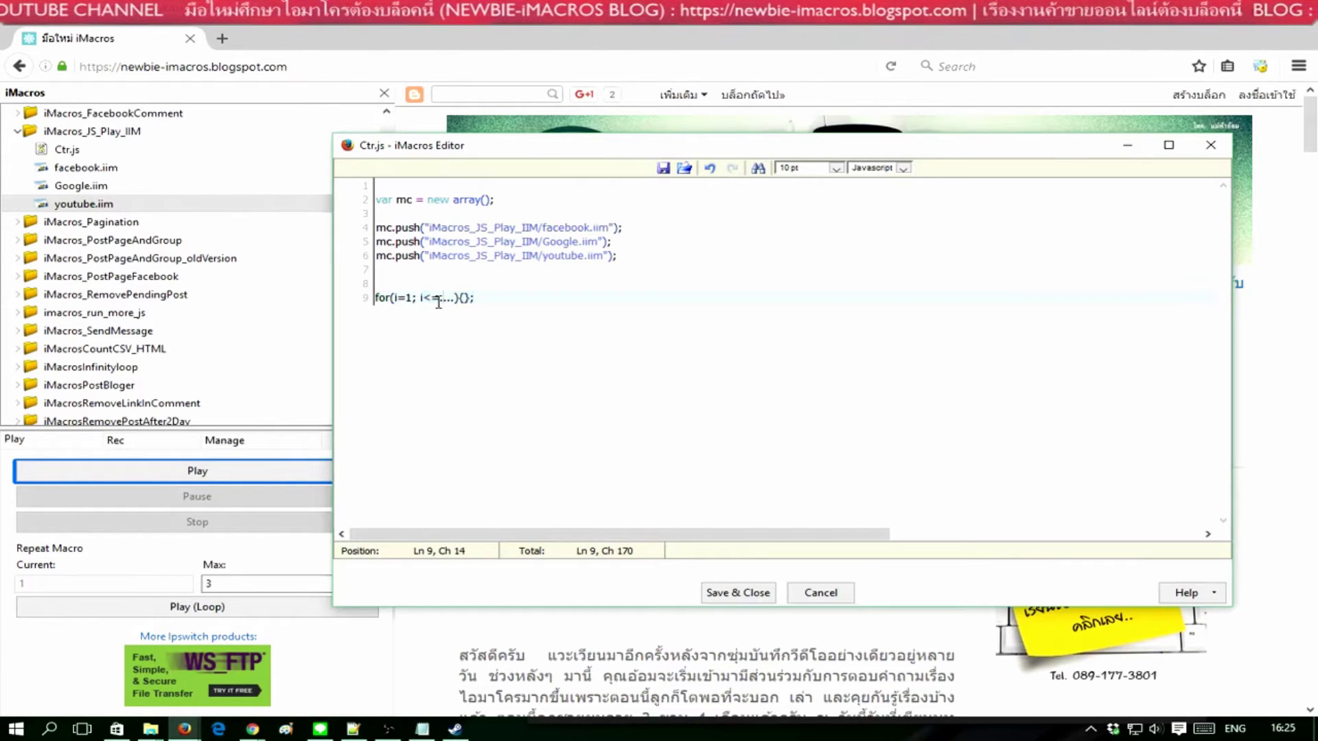
key(BackSpace)
key(BackSpace)
key(BackSpace)
text(mc)
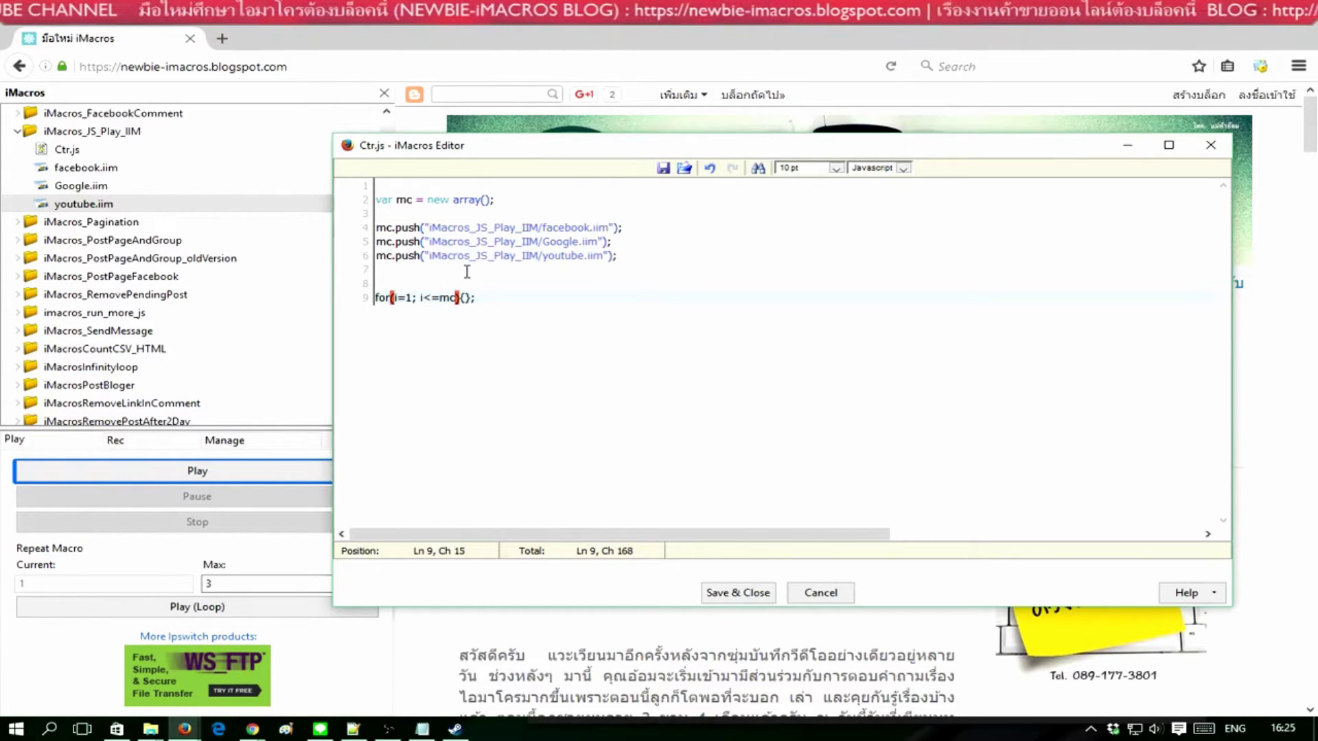
text(.)
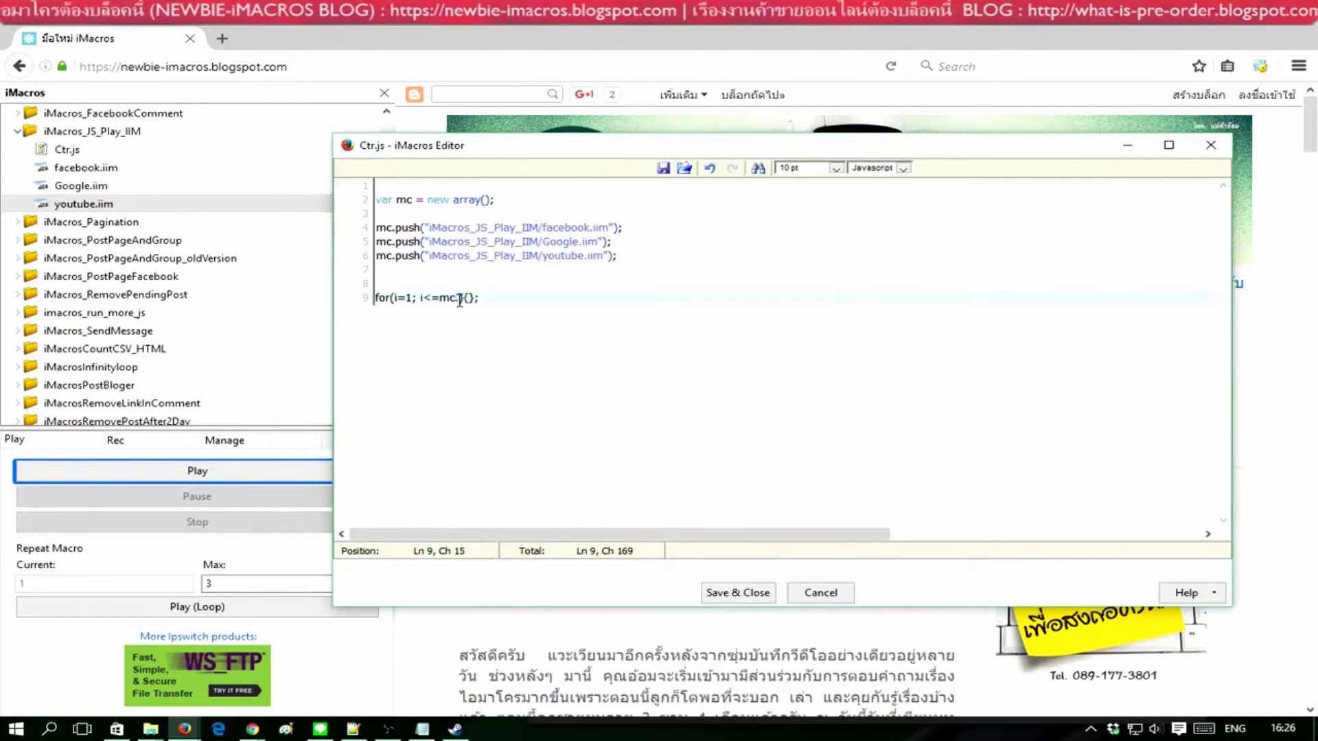
key(Up)
key(Up)
key(Up)
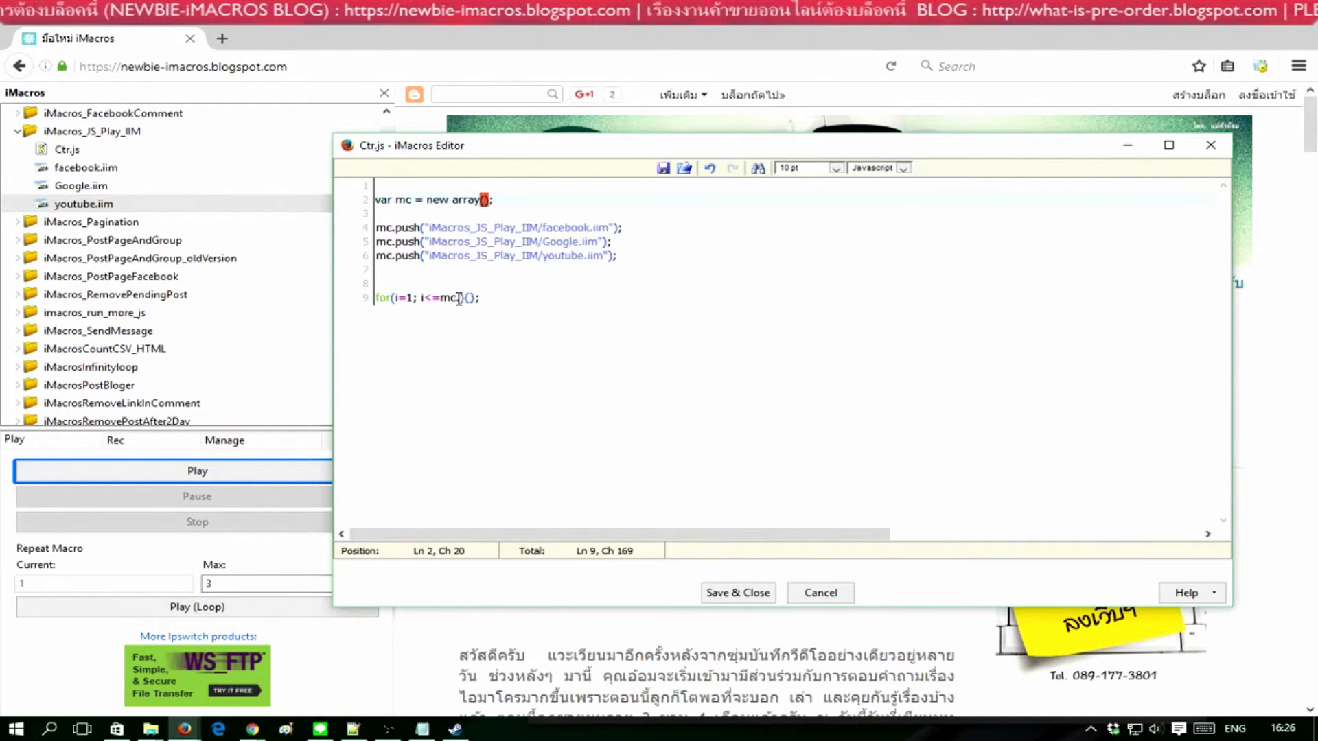
click(458, 298)
text(length;)
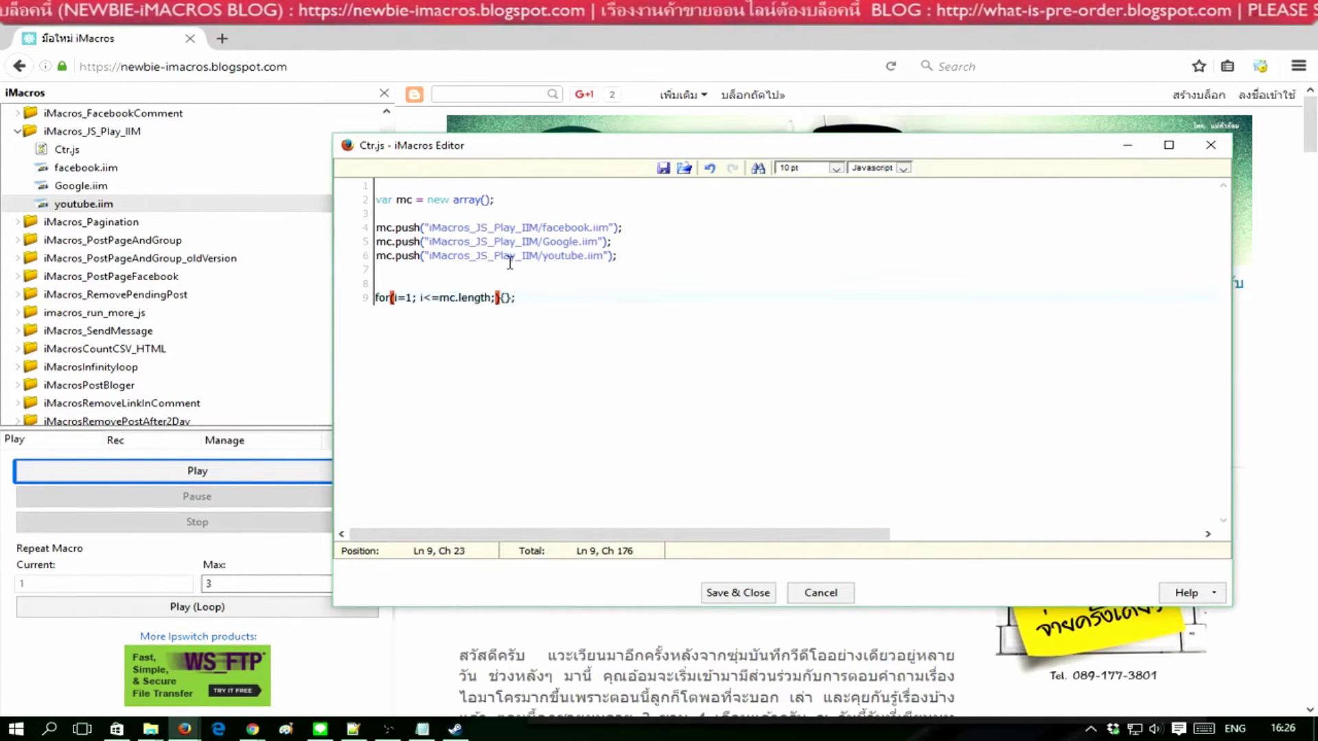
Start the loop at i=0 and set the limit to i<=(mc.length-1)
key(Left)
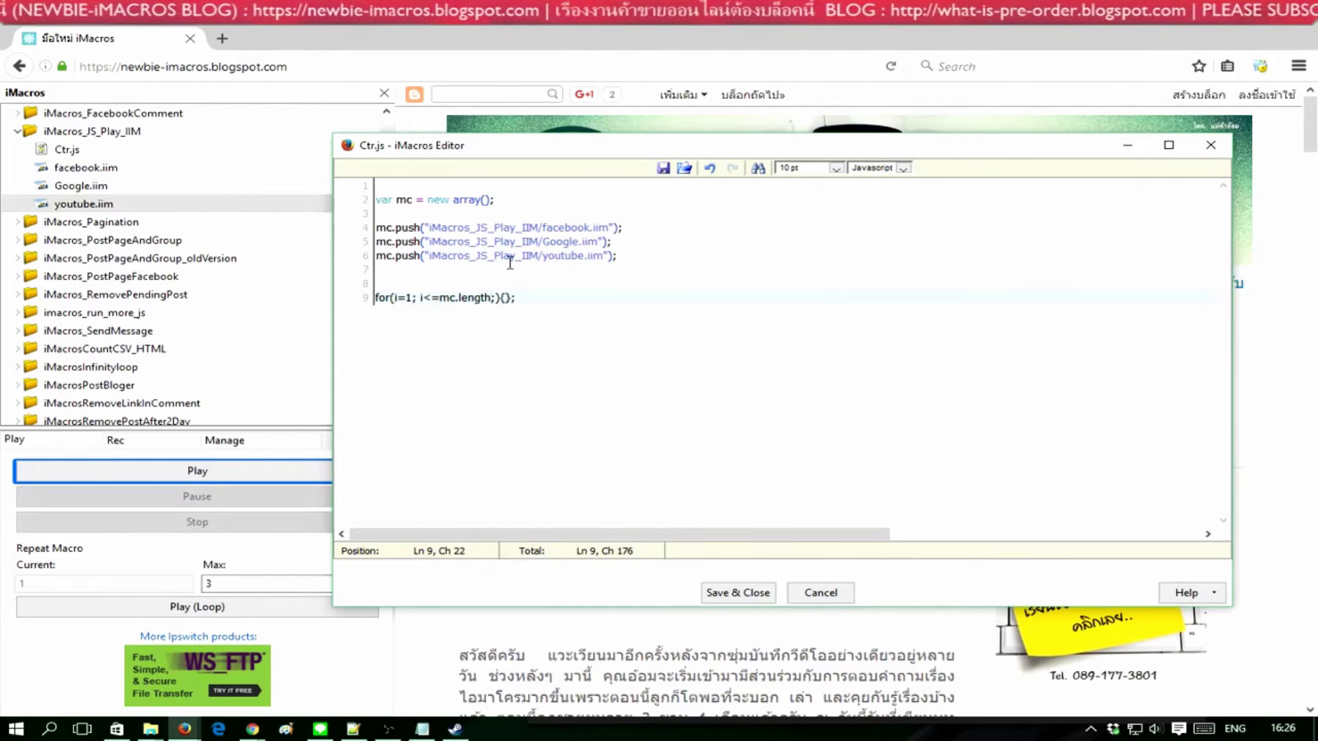
key(Left)
key(Left)
key(Left)
key(Left)
key(Left)
key(Left)
key(BackSpace)
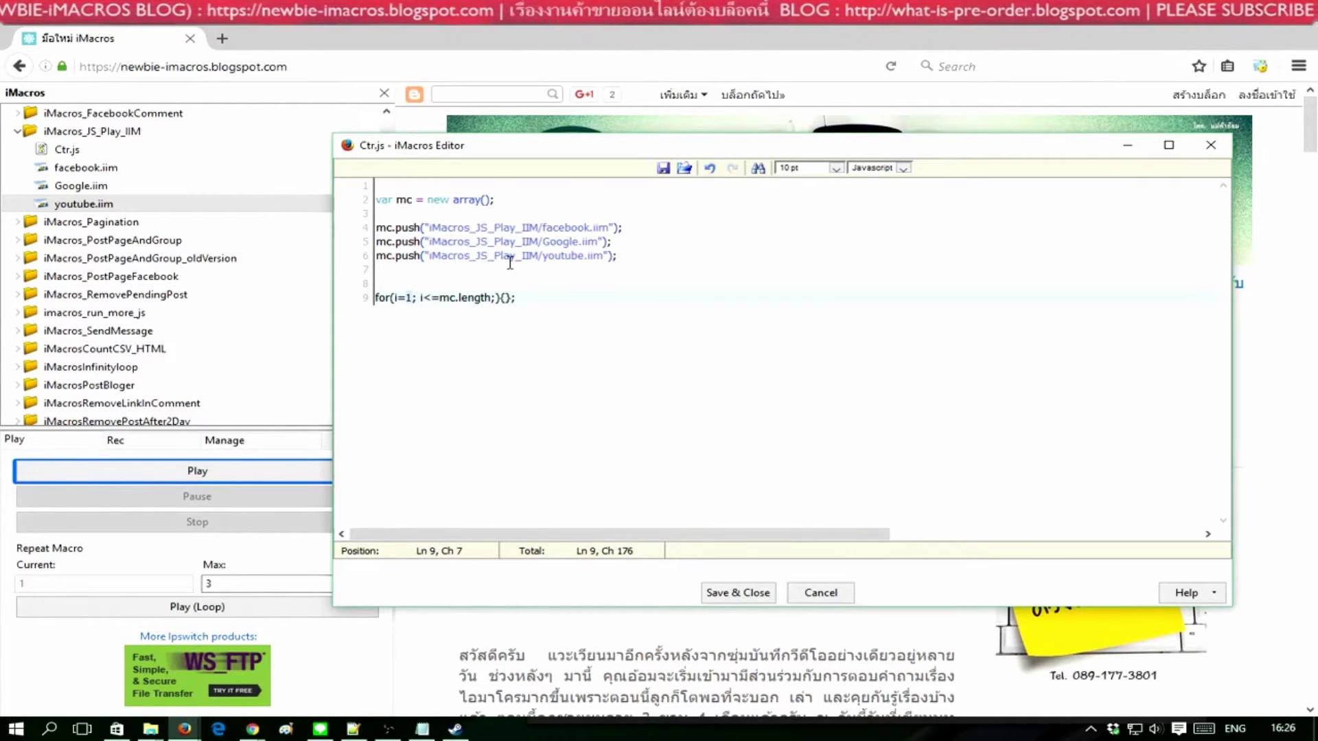
text(0)
key(Right)
key(Right)
key(Right)
key(Right)
key(Right)
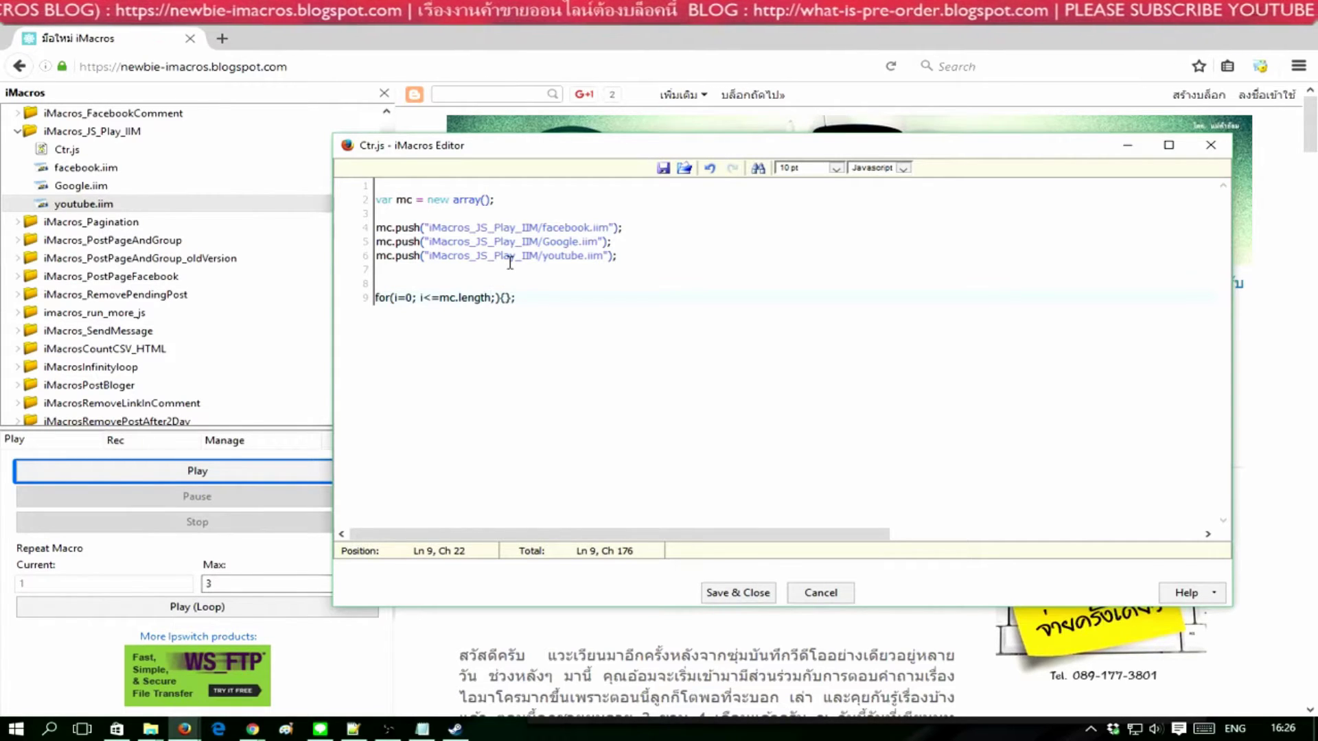
text())
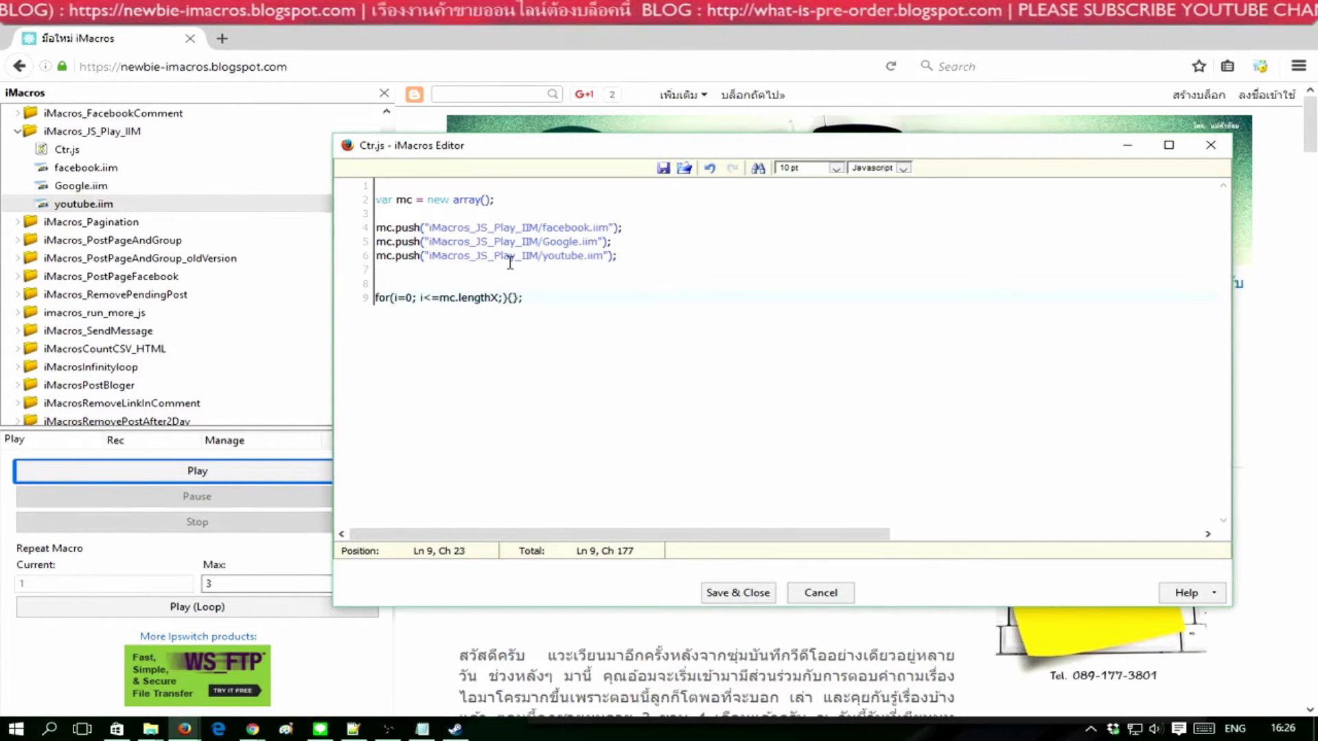
key(Left)
key(Left)
key(Left)
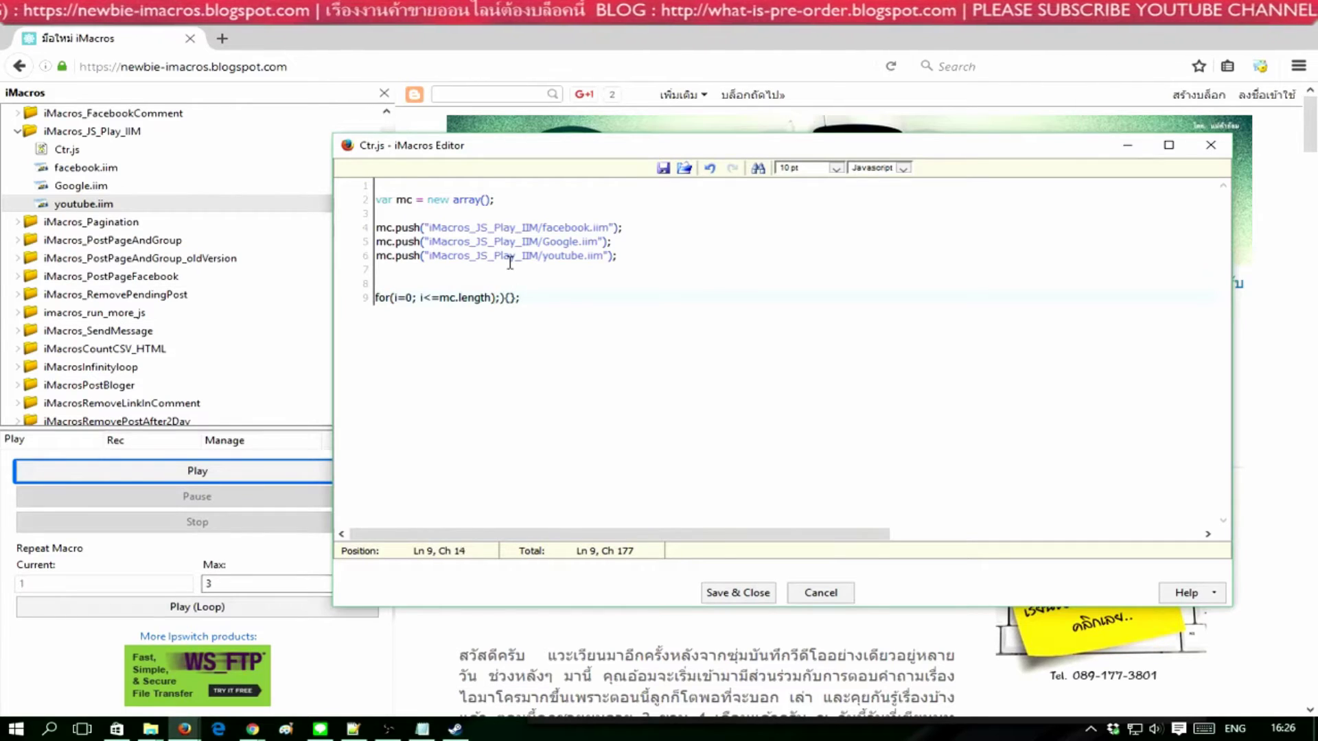
key(Left)
key(Left)
key(Left)
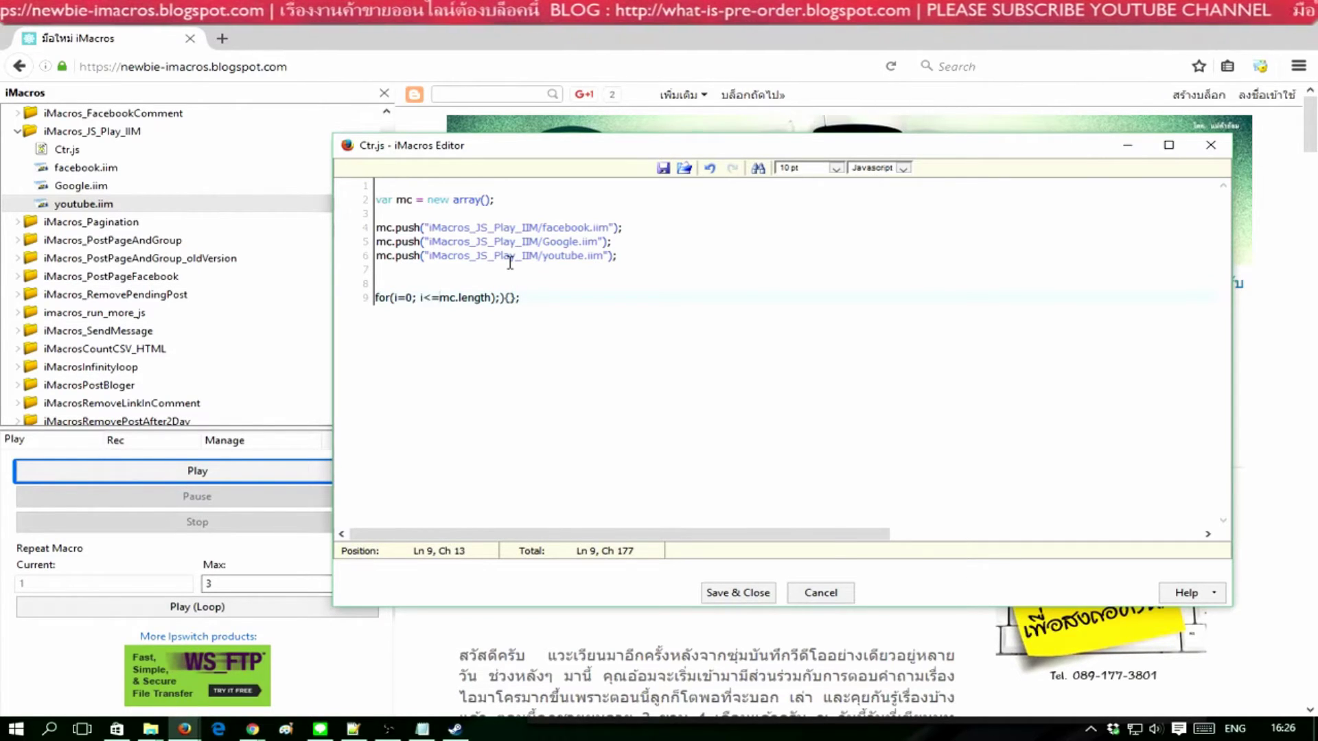
text(()
key(Right)
key(Right)
key(Right)
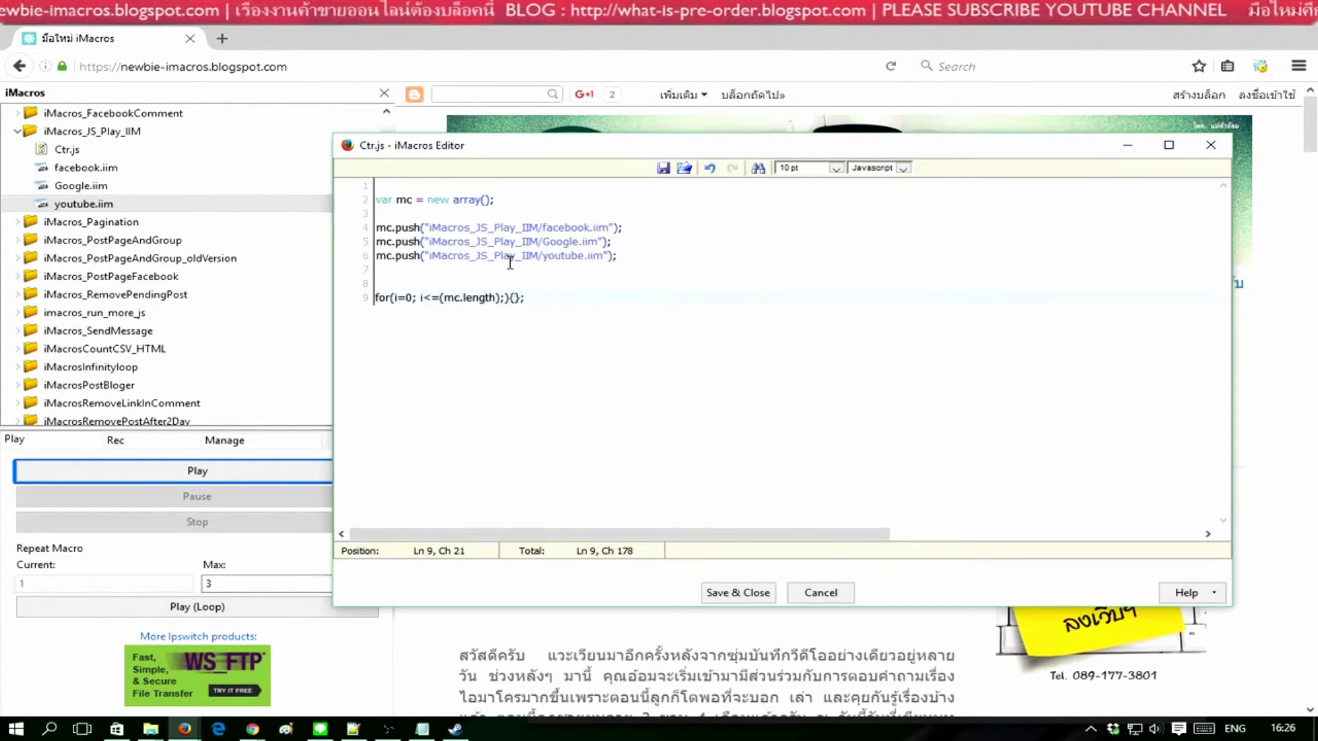
key(Right)
key(Right)
key(Right)
text(-1)
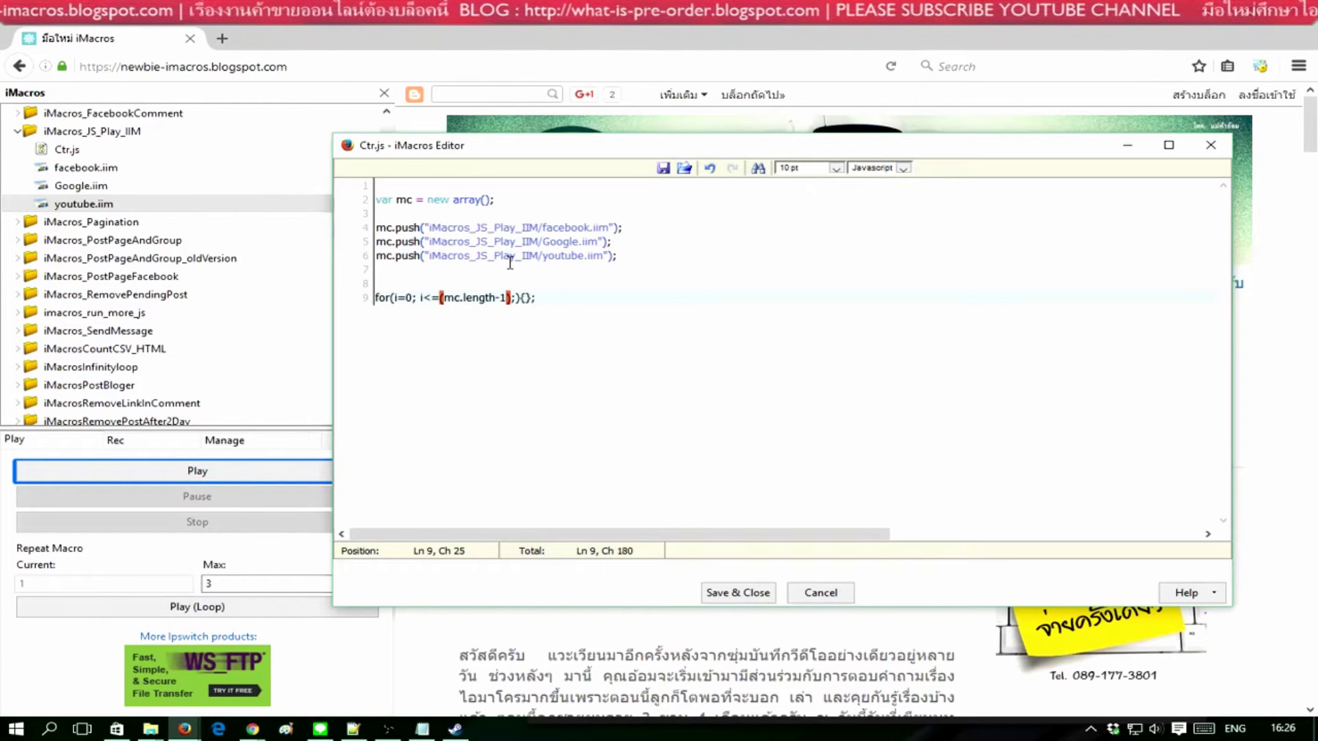
Add the i++ increment and open the loop braces across separate lines
key(Right)
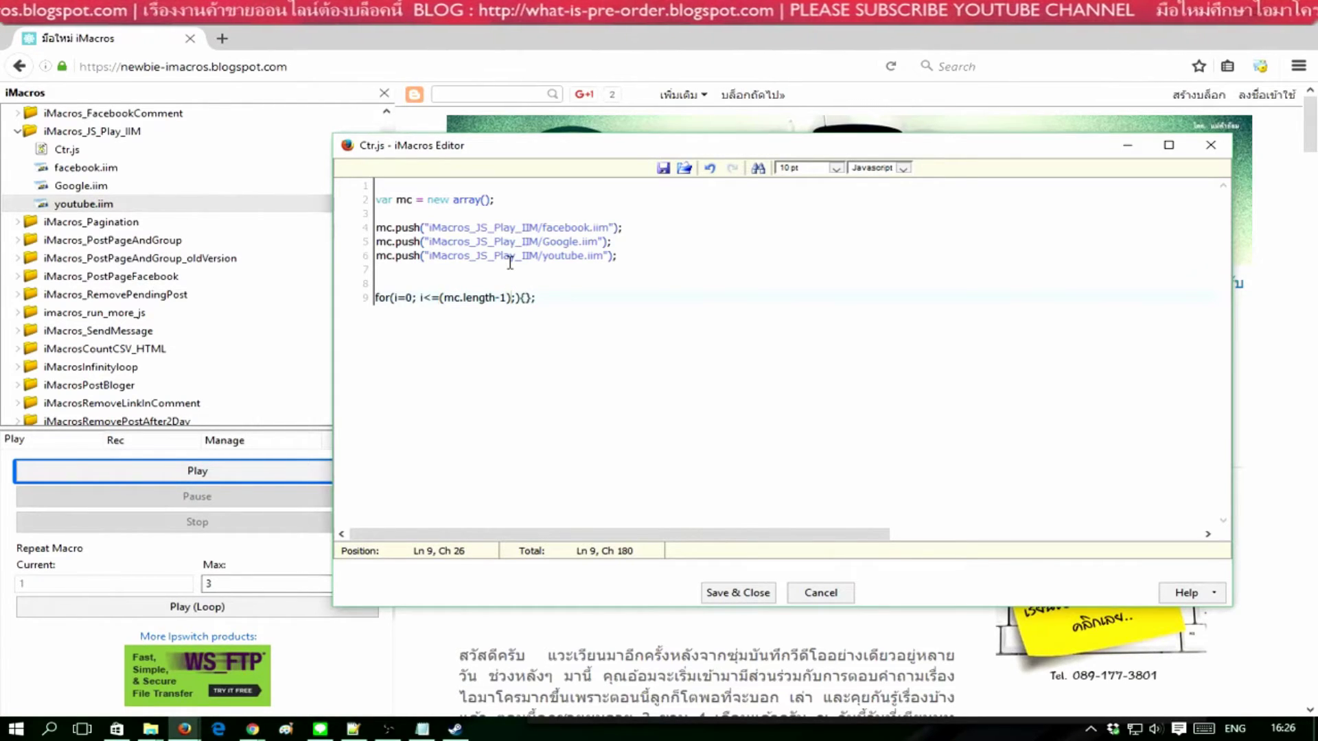
key(Right)
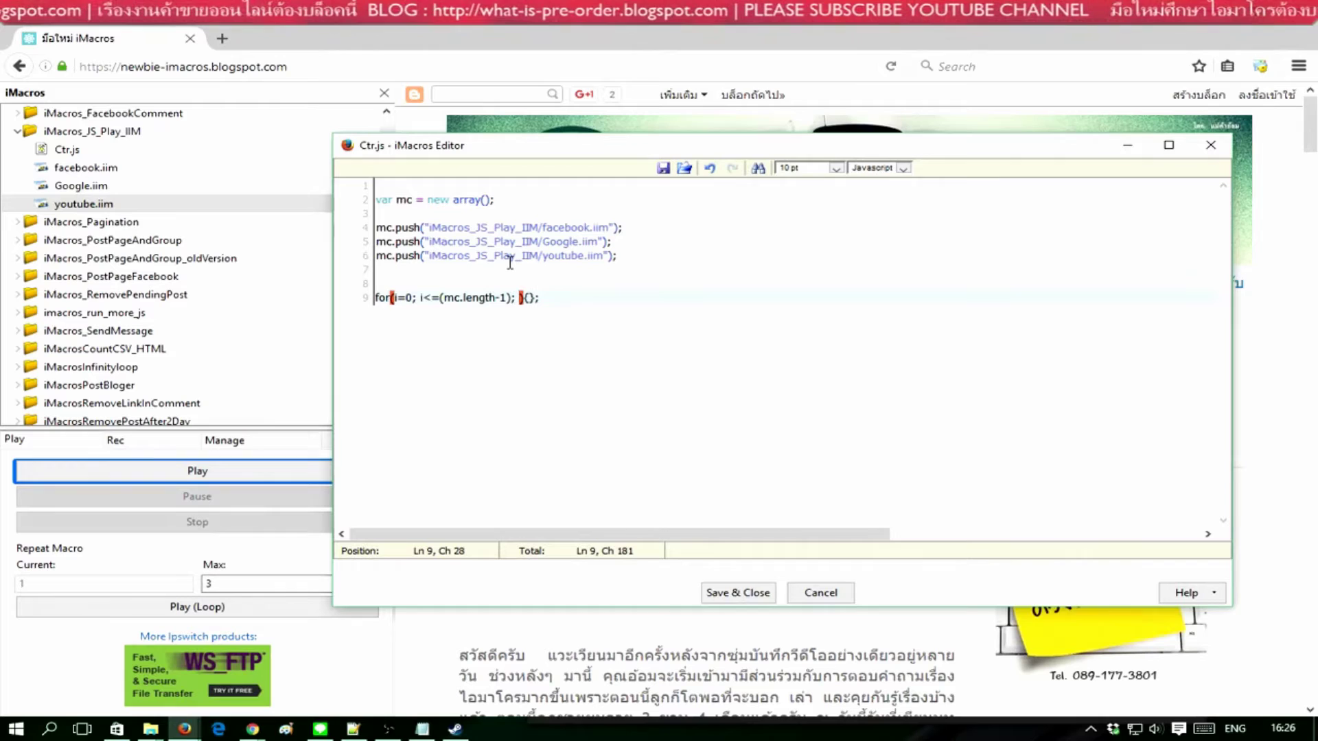
text(i++)
key(Right)
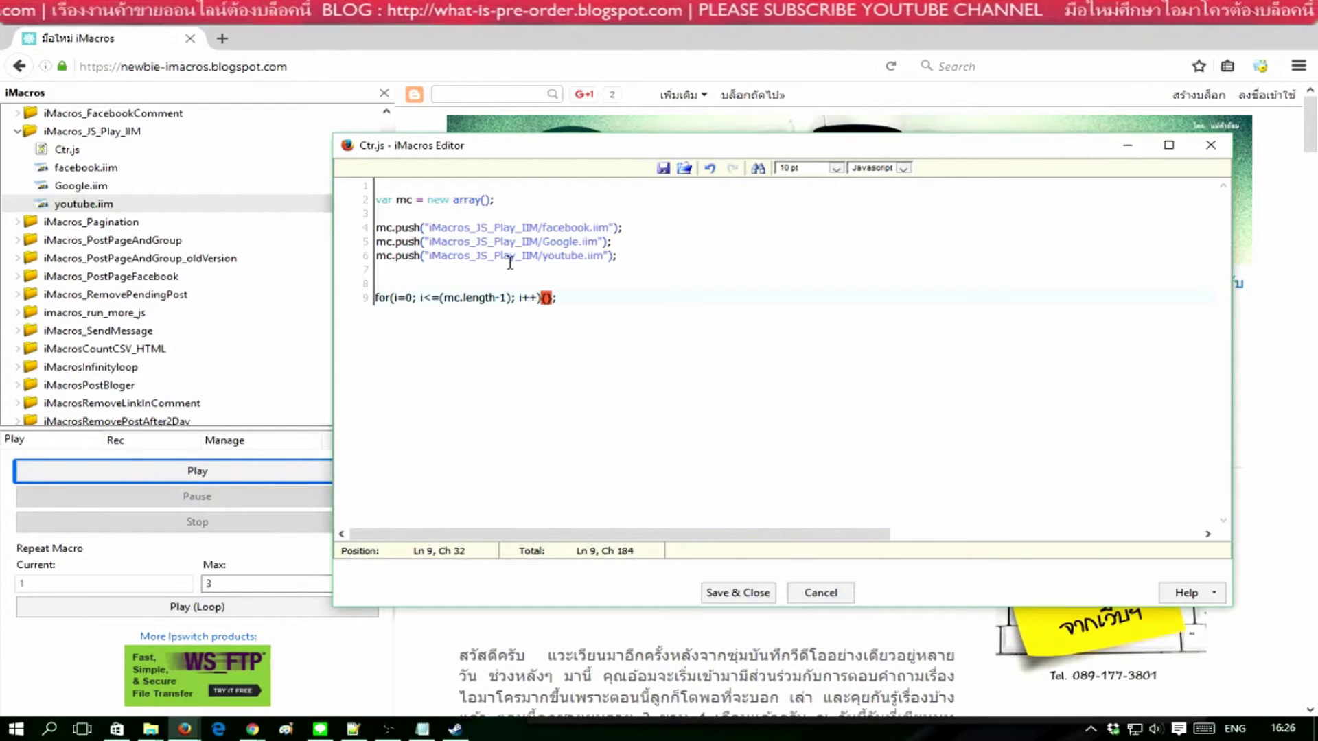
key(Return)
key(Return)
key(Return)
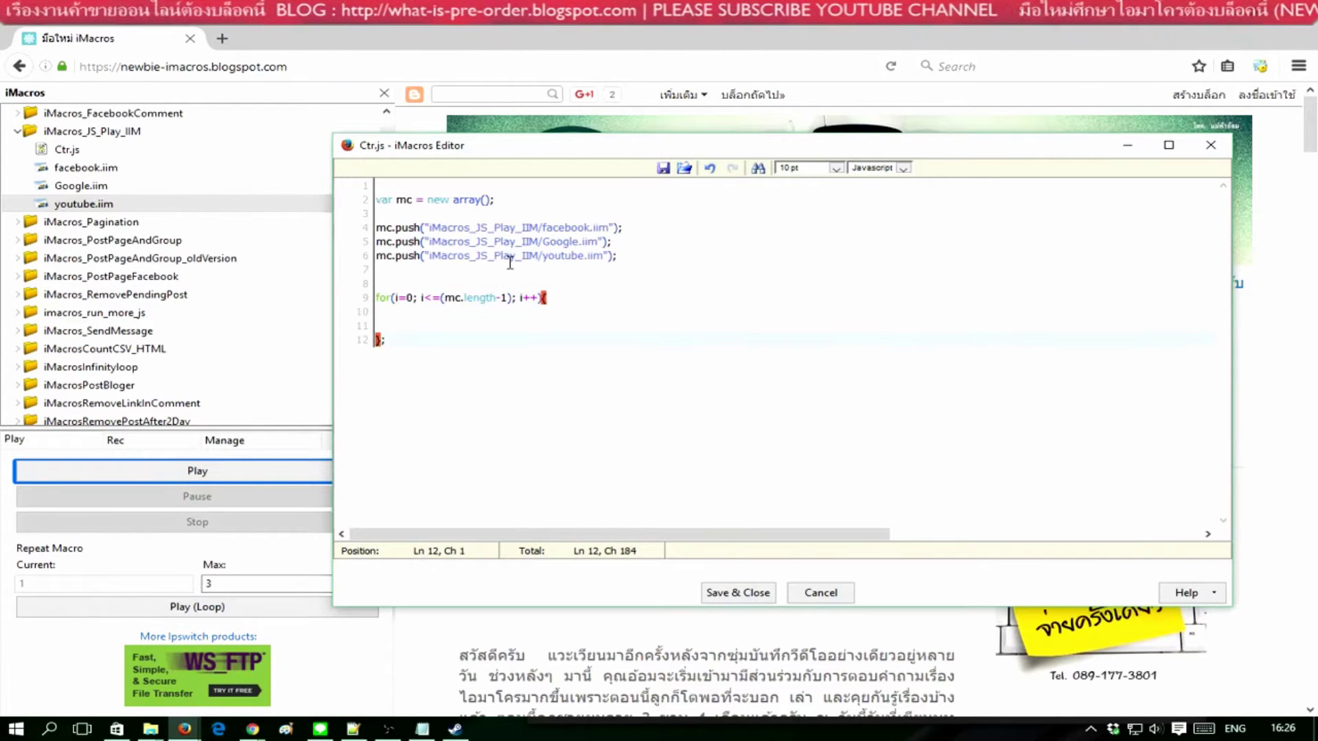
Write an indented iimPlay(mc[i]); loop body and remove the extra blank line
key(Up)
key(Up)
key(Tab)
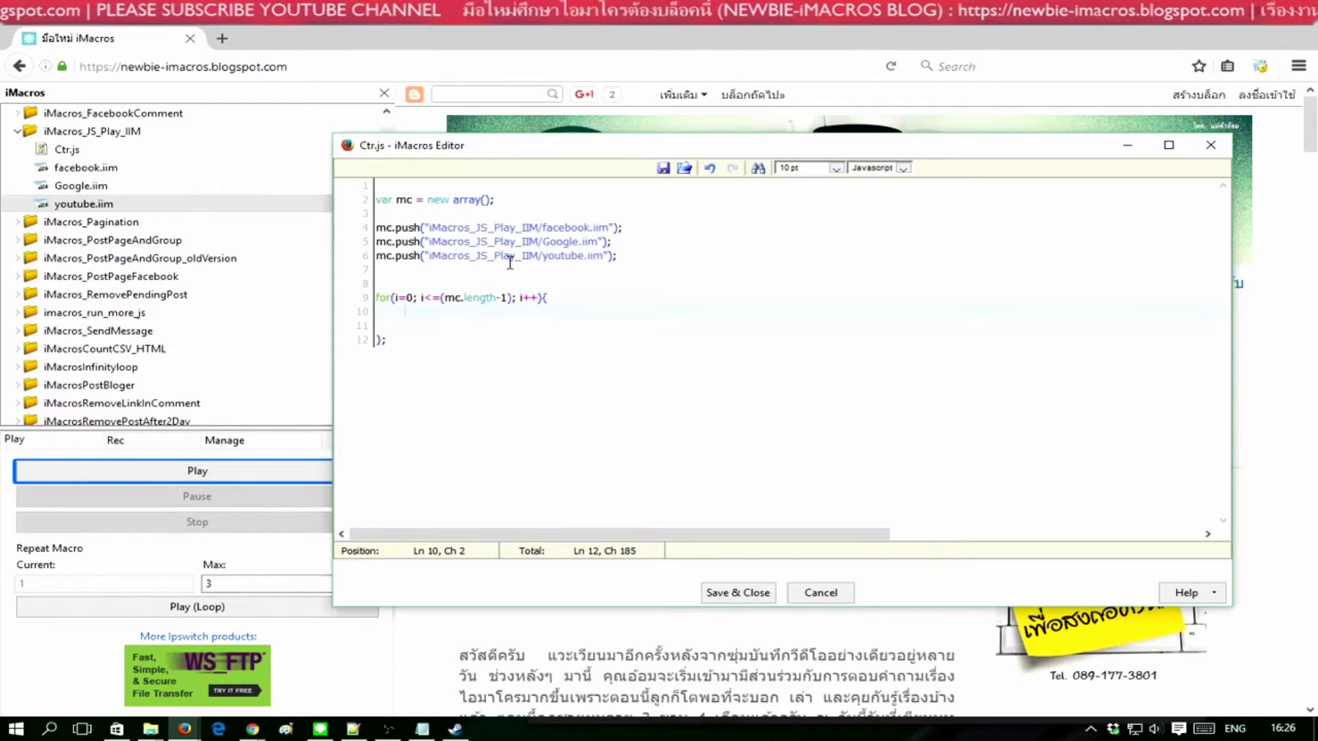
text(mP)
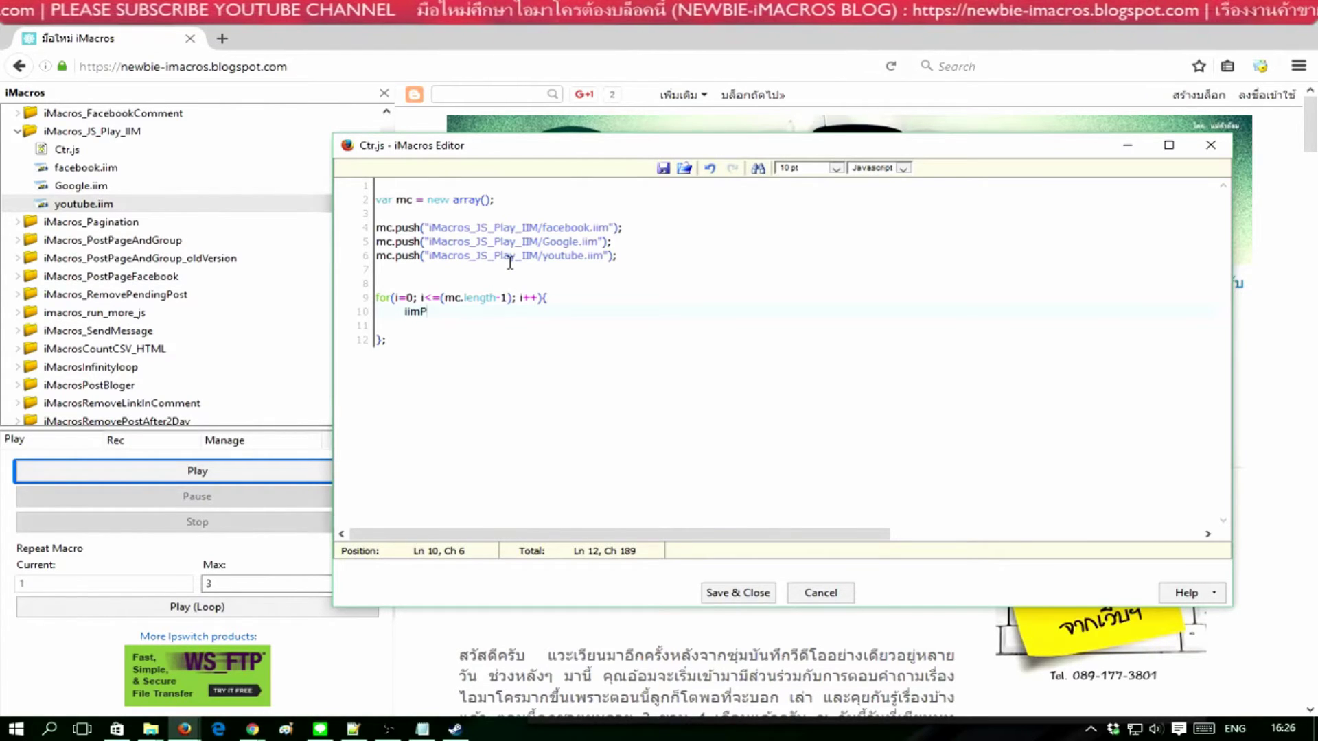
text(lay())
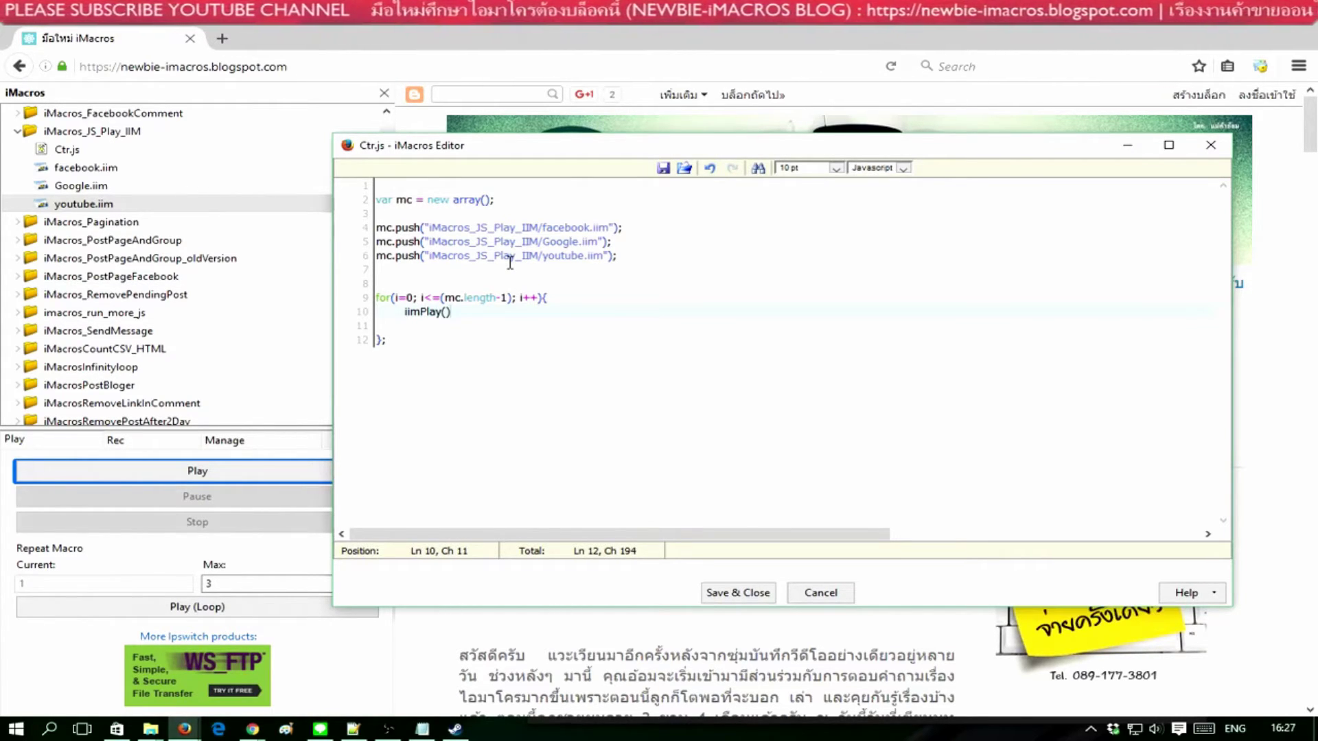
text(;)
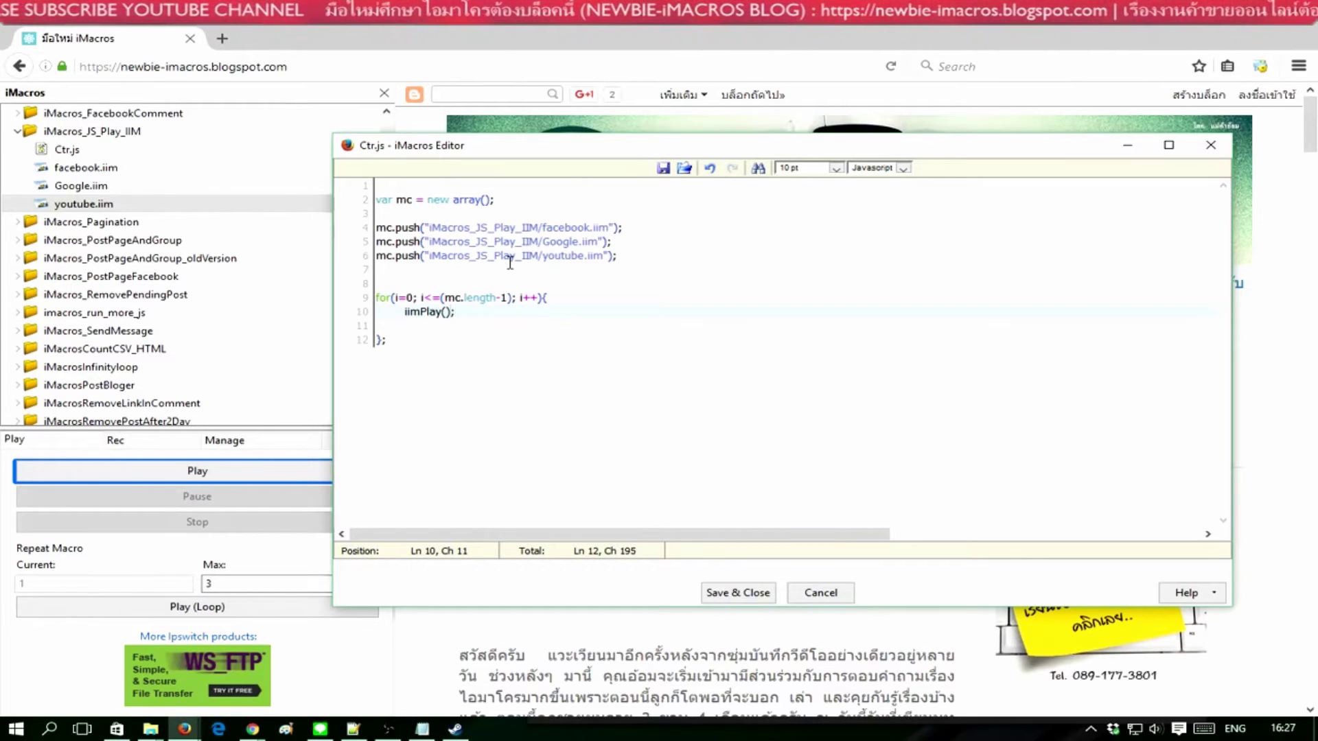
key(Left)
key(Left)
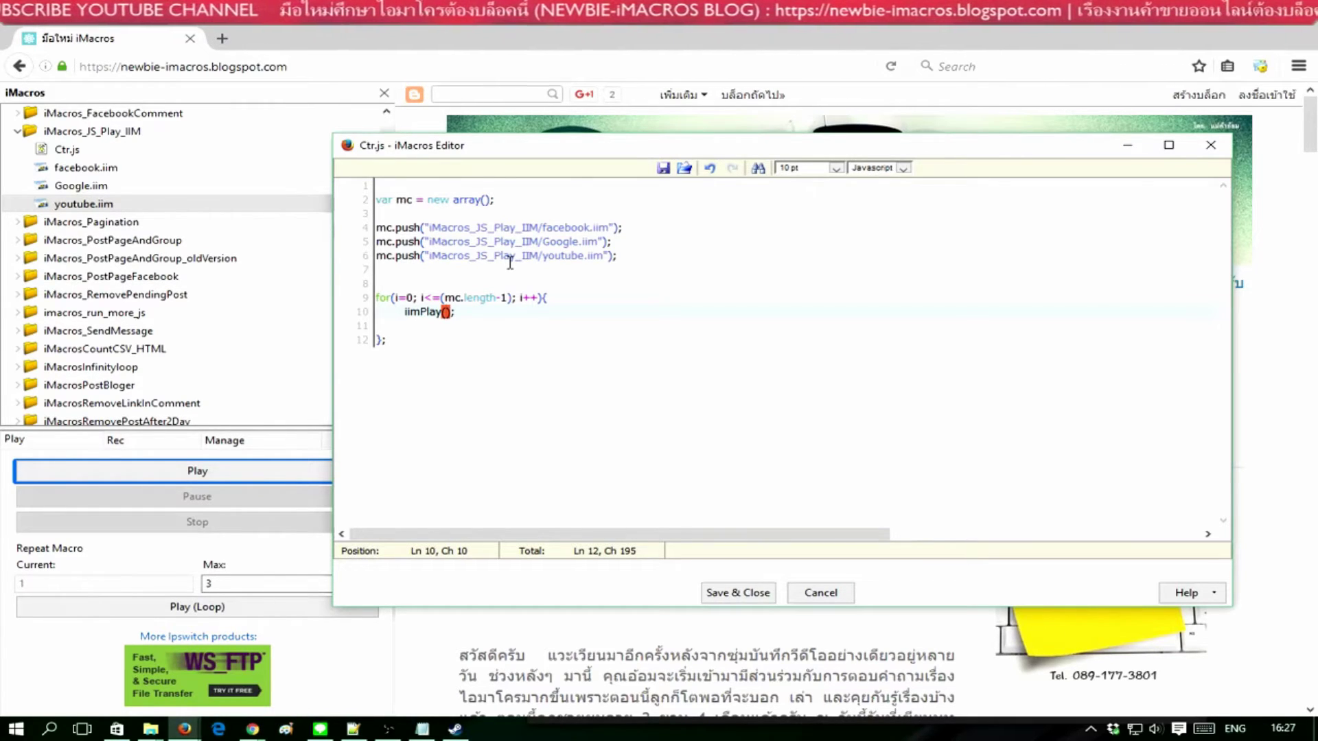
text(mc[)
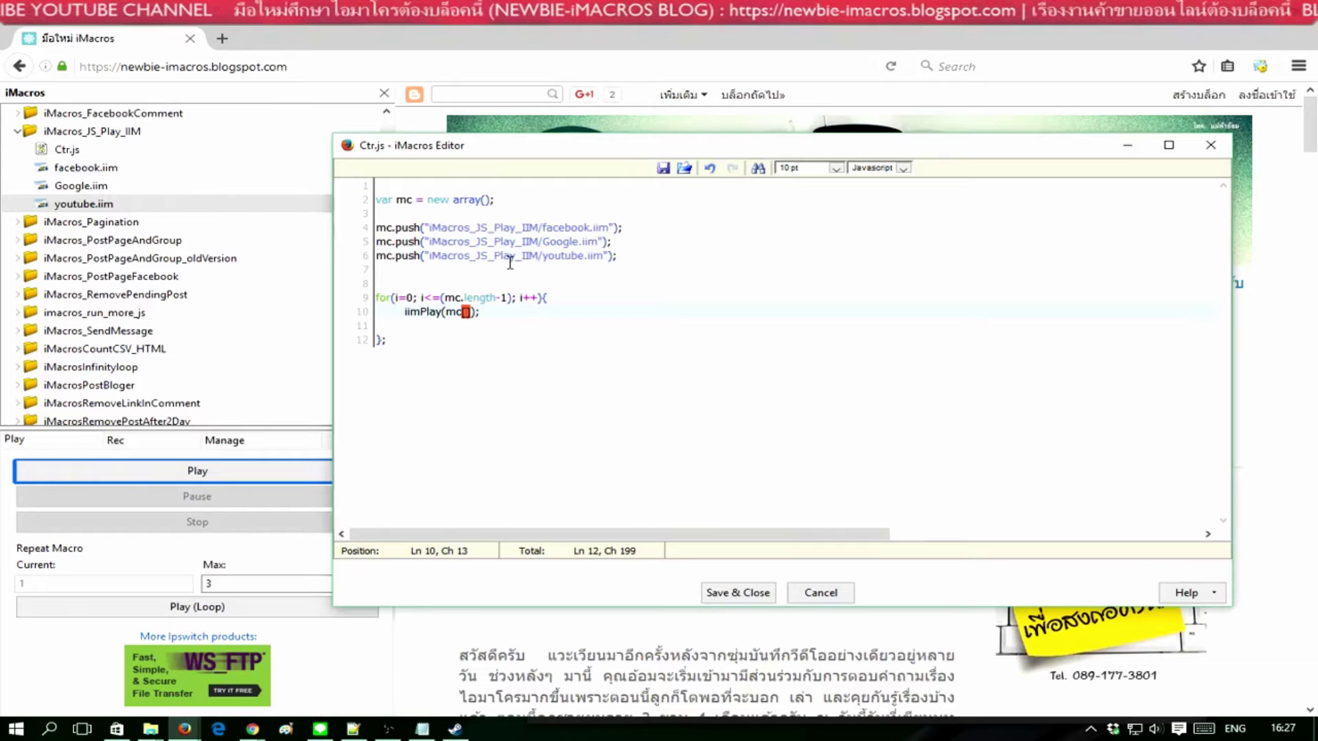
text(i)
key(End)
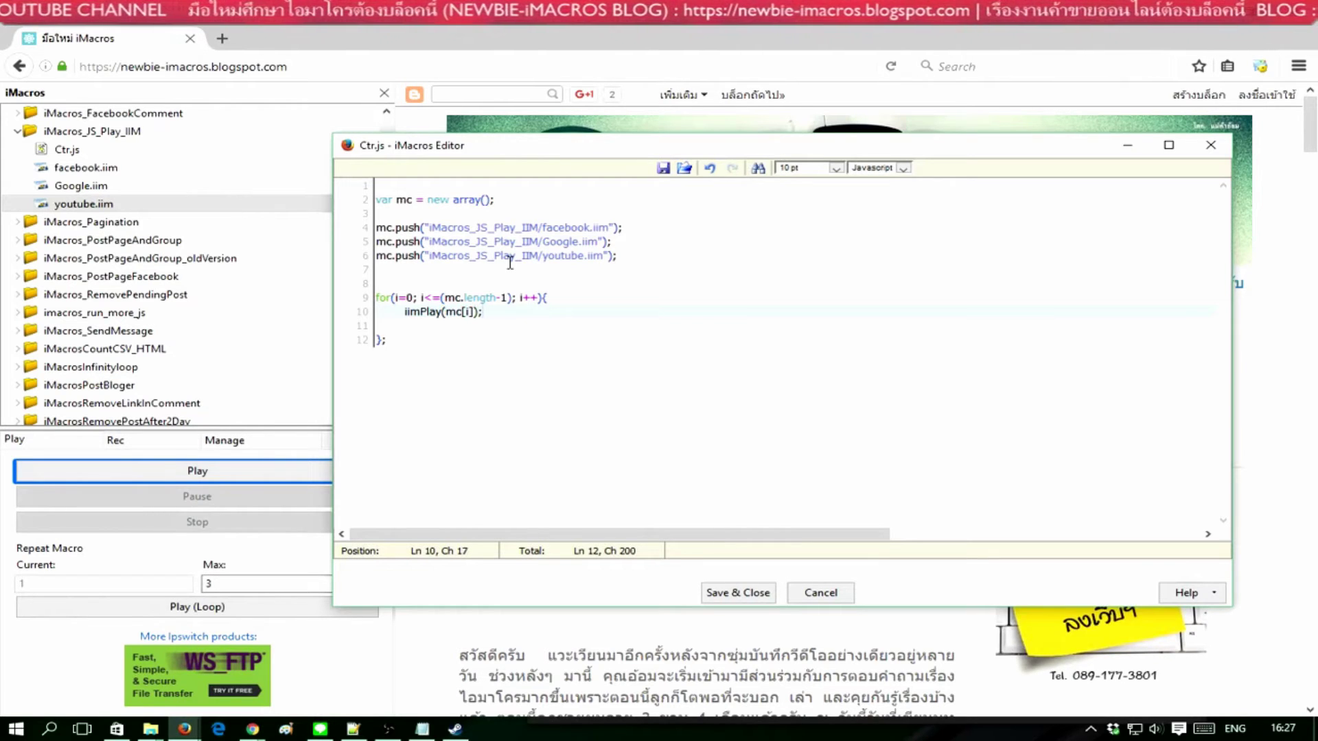
key(Delete)
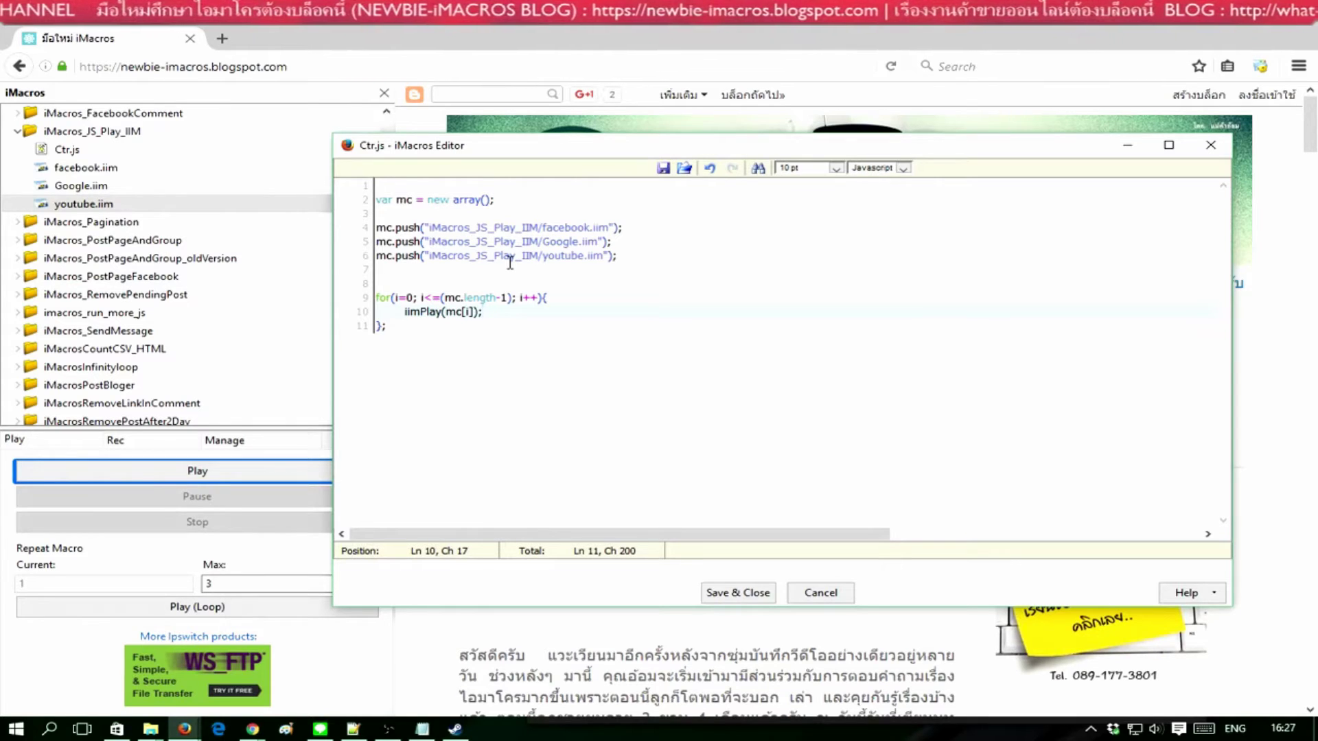
Save and run Ctr.js, revealing an 'array is not defined' error
click(738, 593)
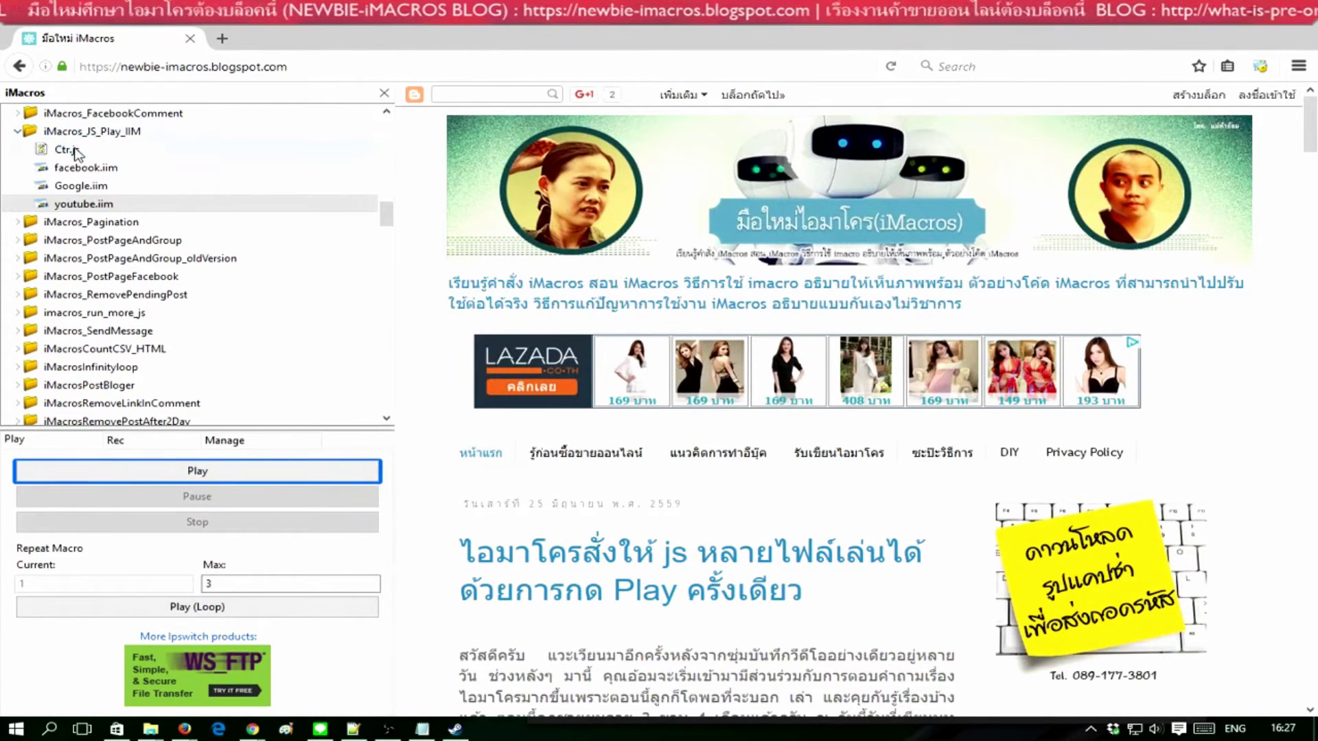
click(77, 149)
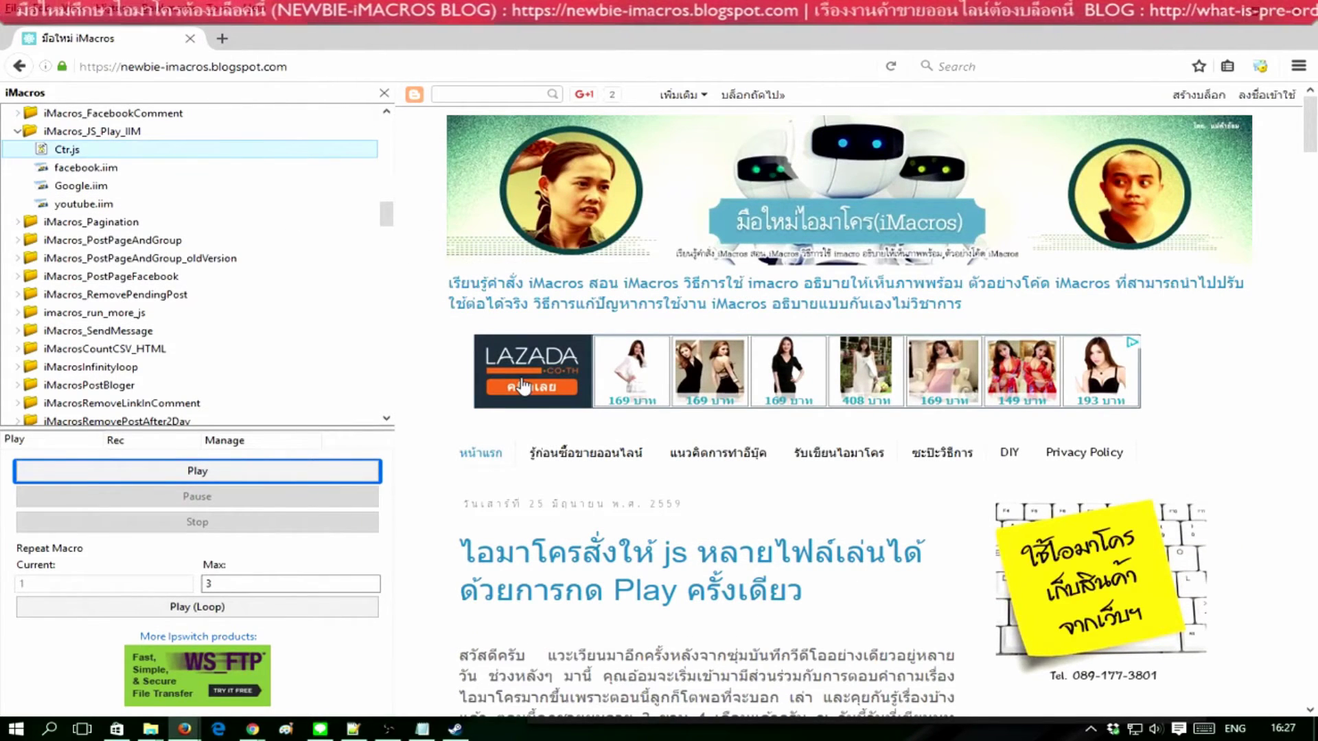
click(282, 476)
drag(72, 635, 157, 637)
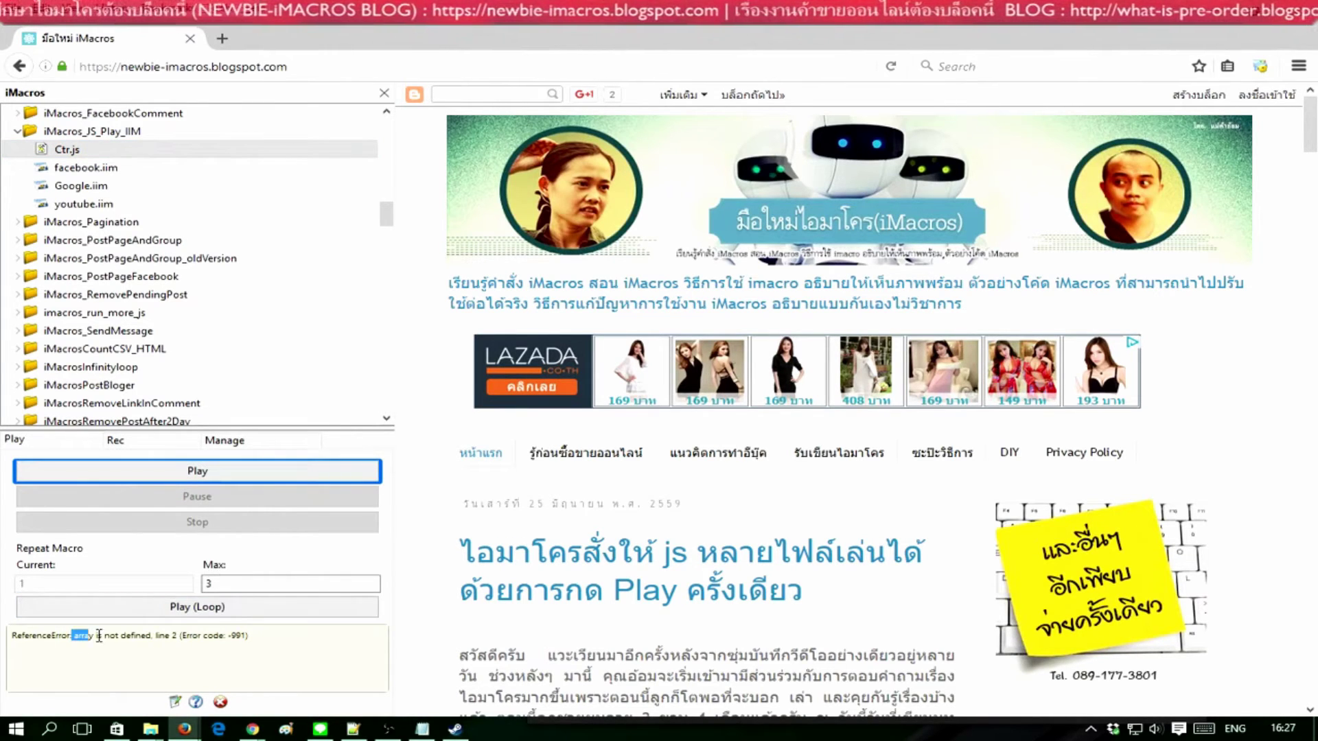
Reopen Ctr.js, change 'array' to 'Array' on line 2, and save
right_click(79, 150)
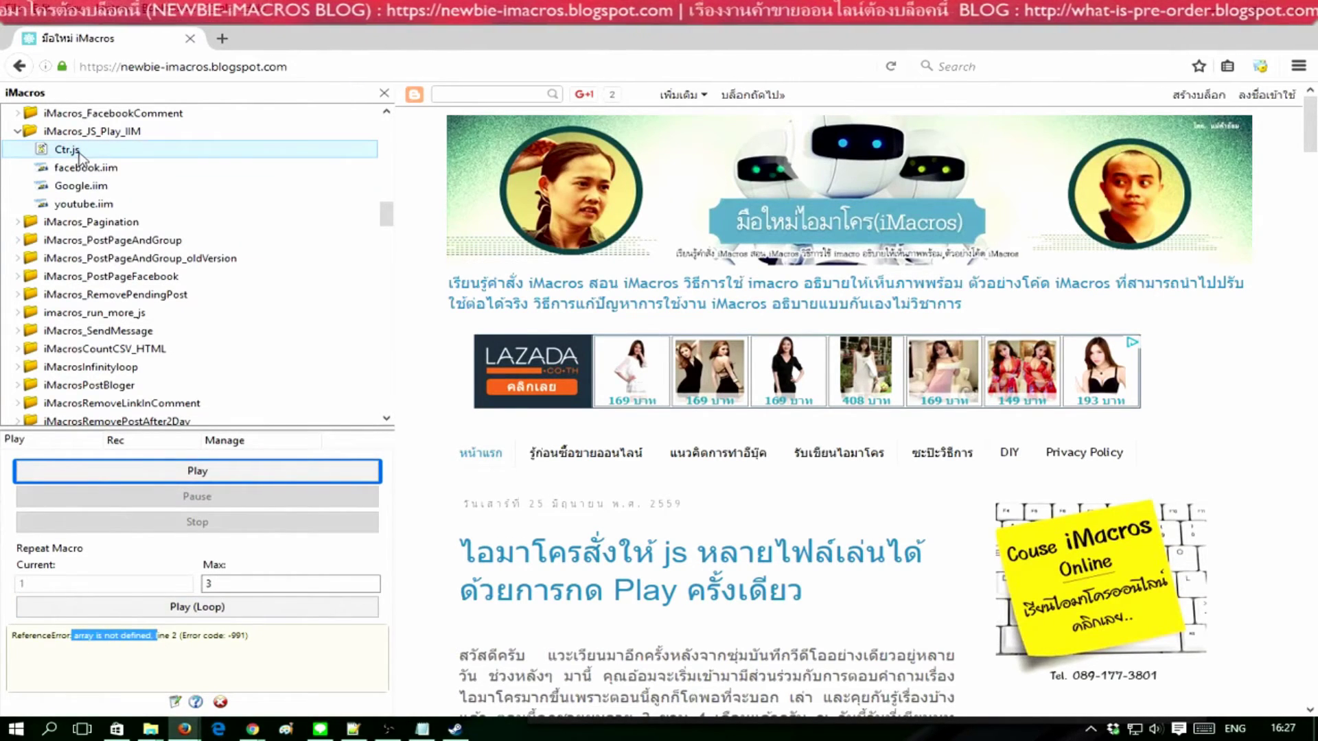
click(117, 180)
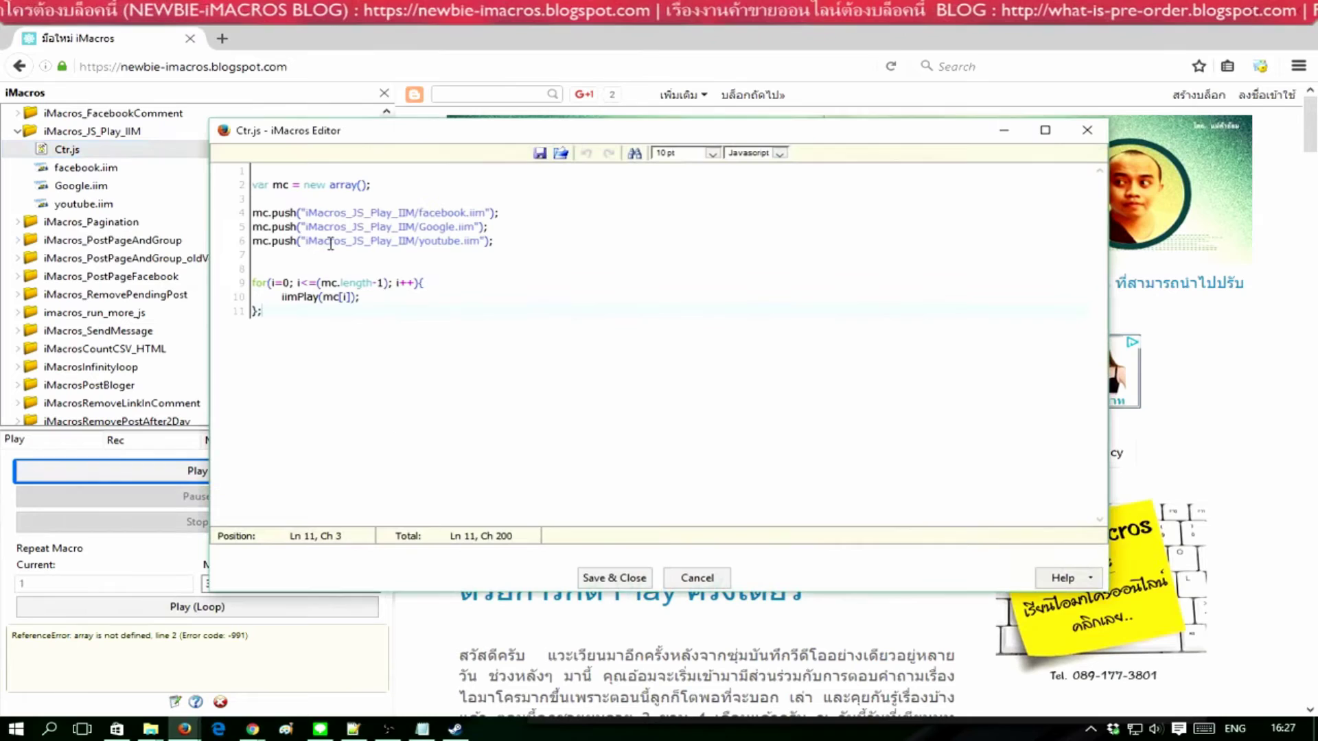
click(331, 185)
key(Delete)
text(A)
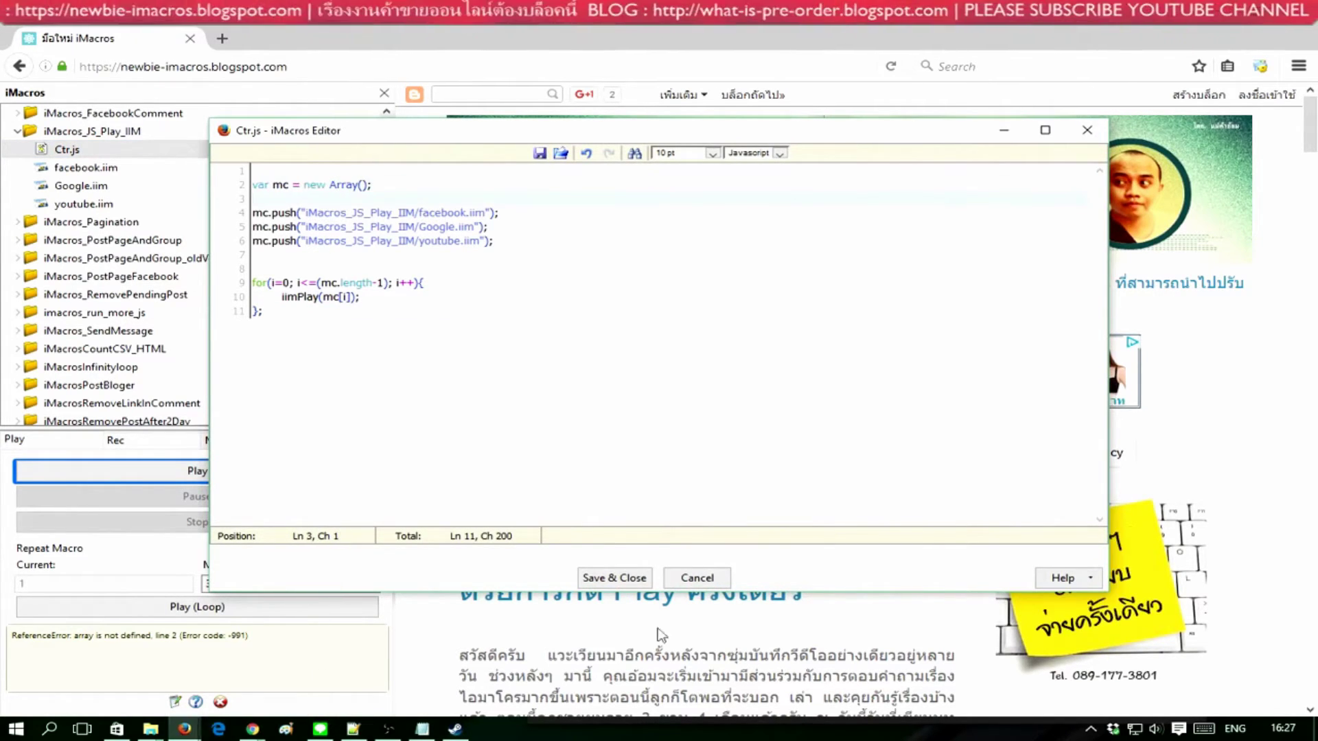
click(614, 578)
Play the corrected Ctr.js, running the Facebook, Google and YouTube macros
click(129, 482)
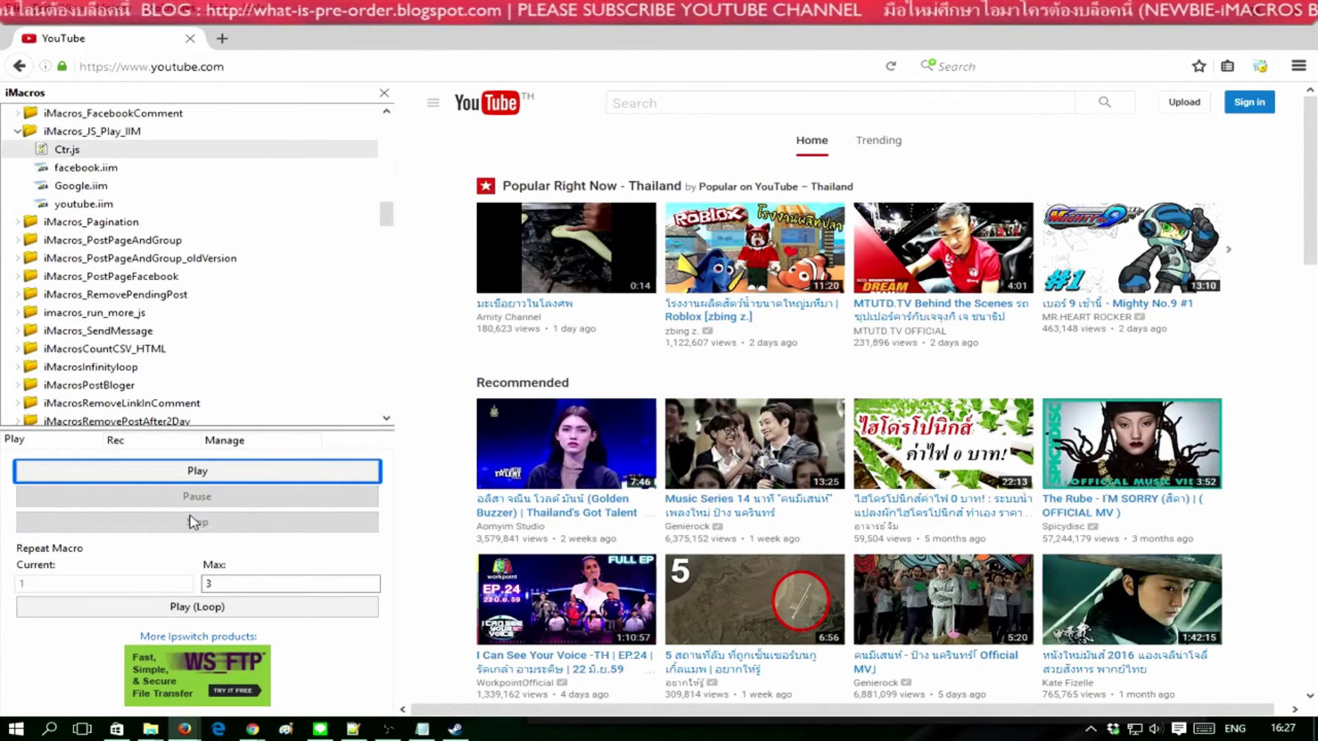
Reopen Ctr.js for editing and go to the end of the for statement
right_click(93, 151)
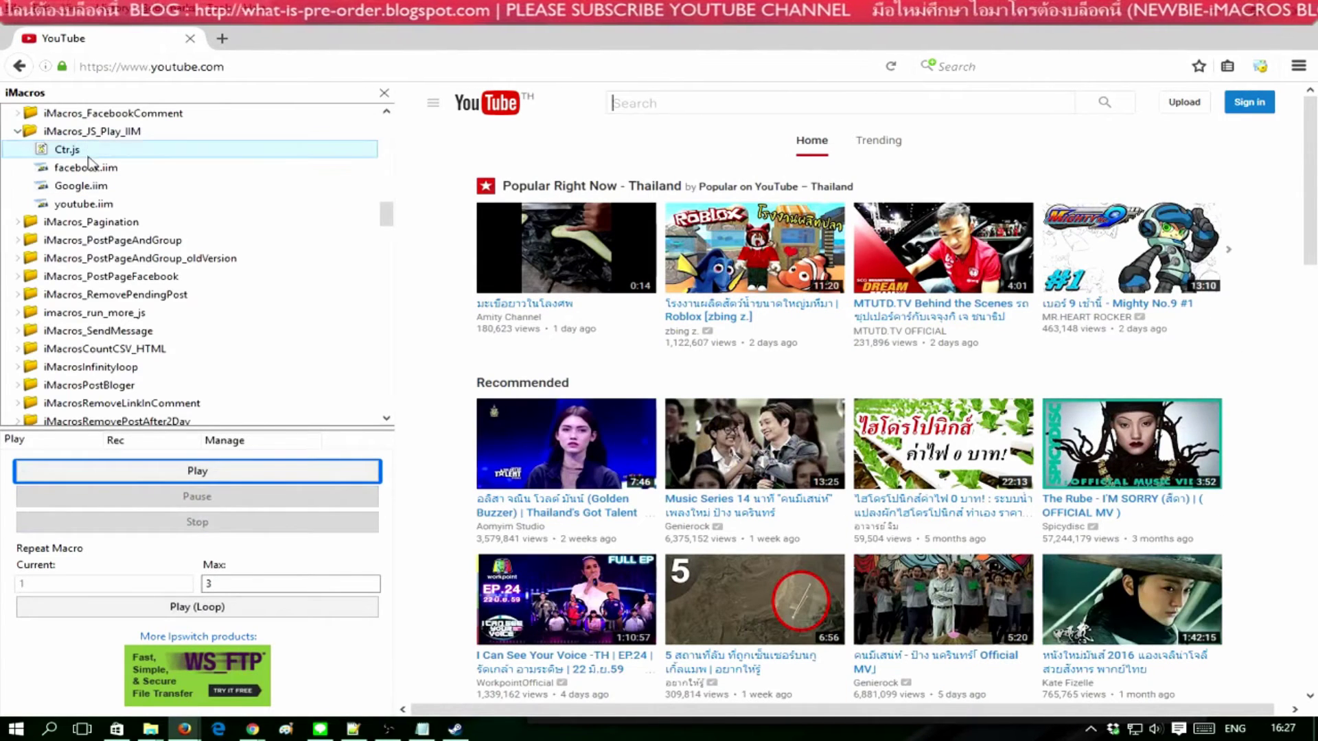
key(Escape)
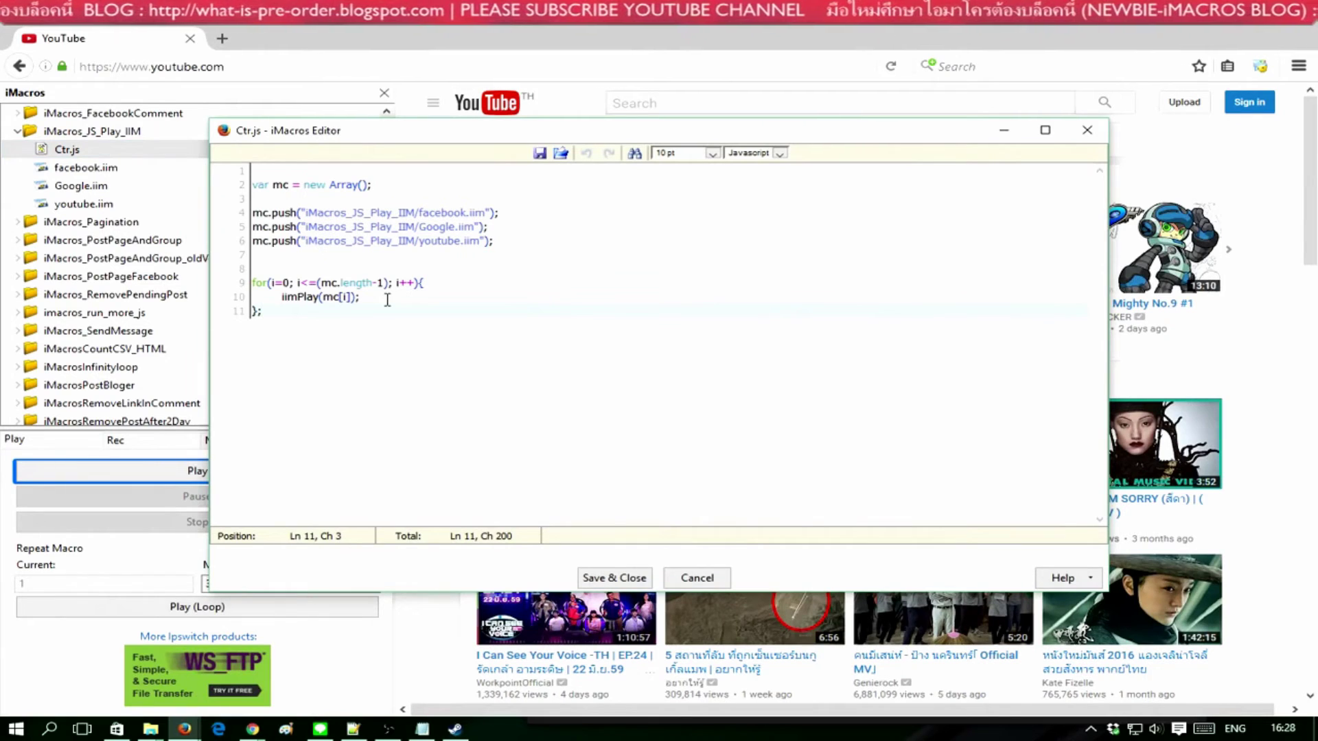
click(294, 283)
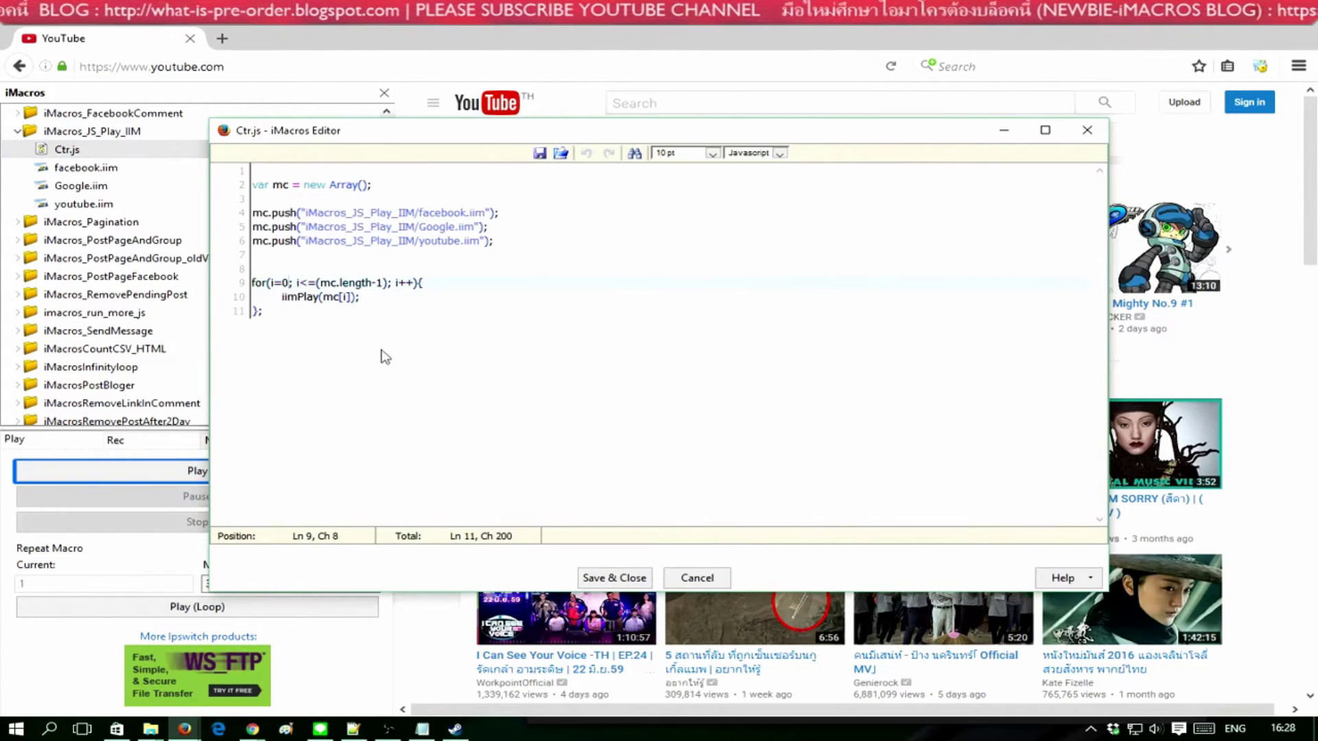
click(504, 212)
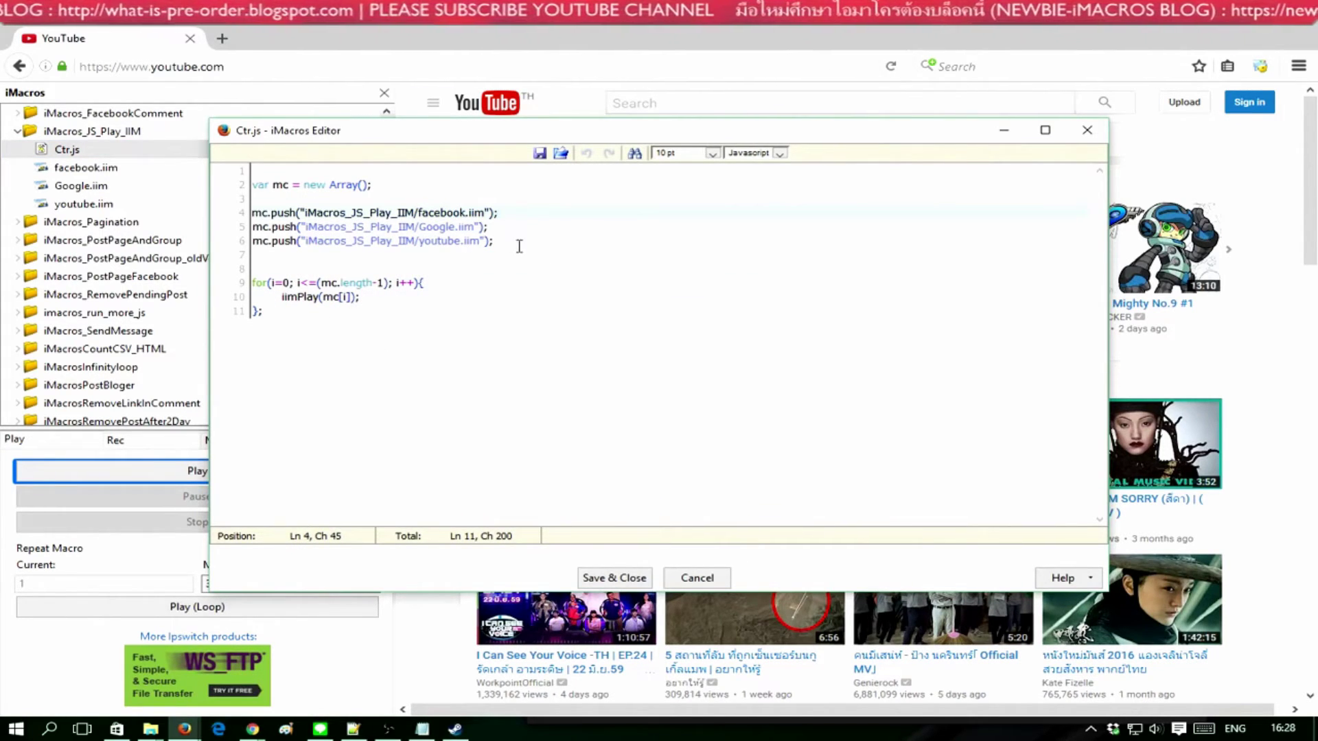
click(490, 227)
drag(505, 240, 421, 241)
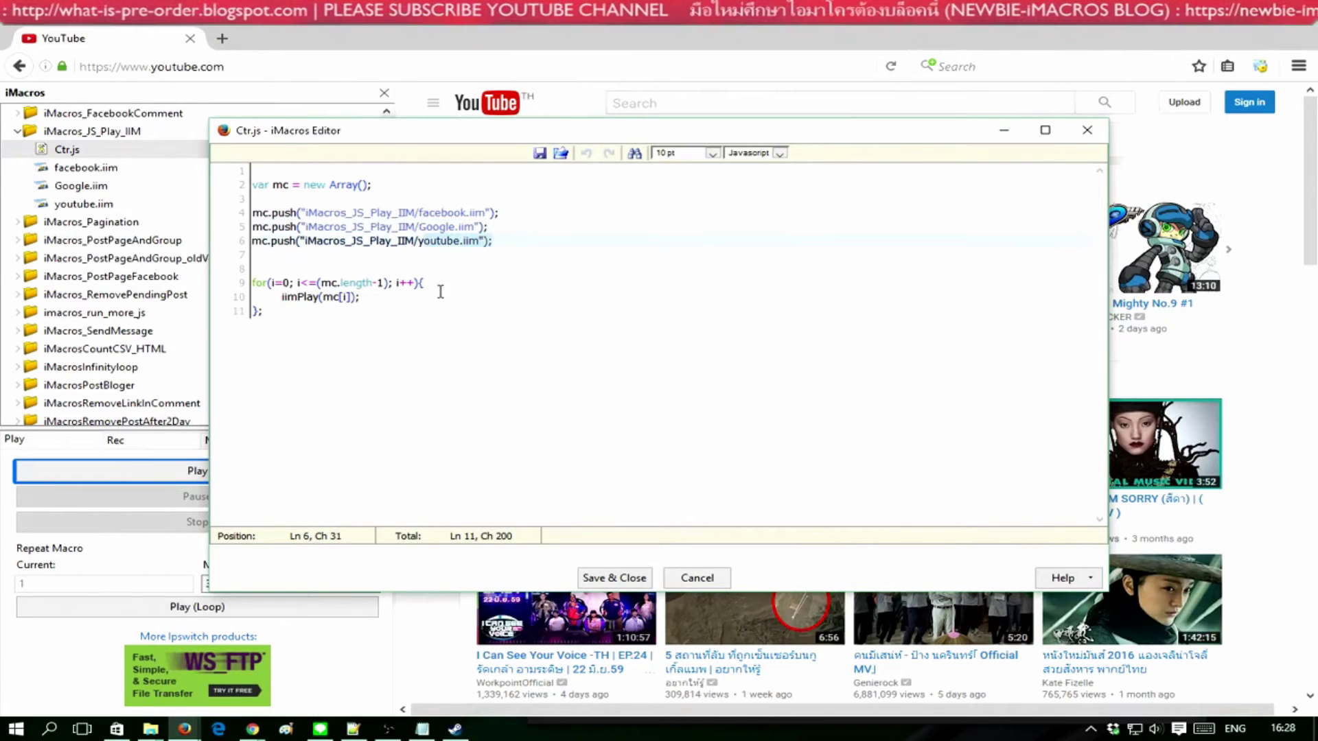
click(426, 297)
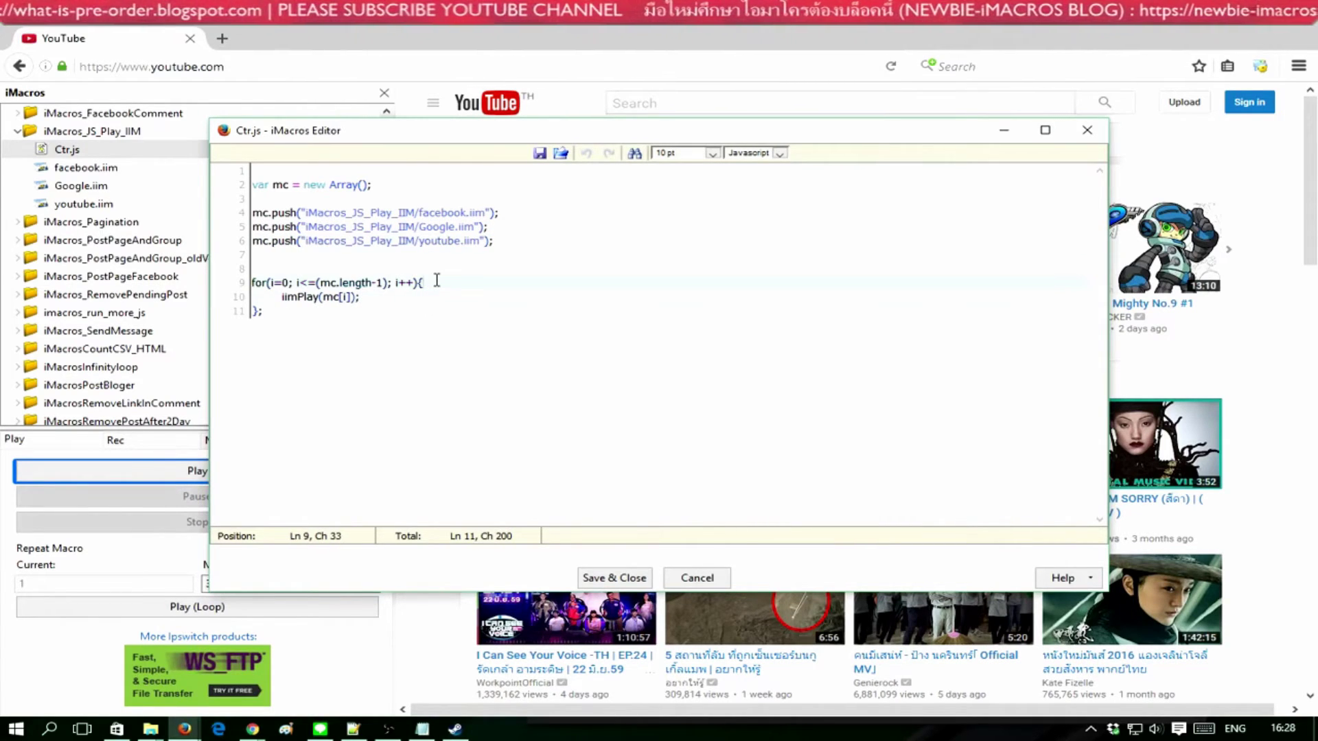
Insert an indented if( i == 0 ){} block as the loop body's first line
key(Return)
text(if)
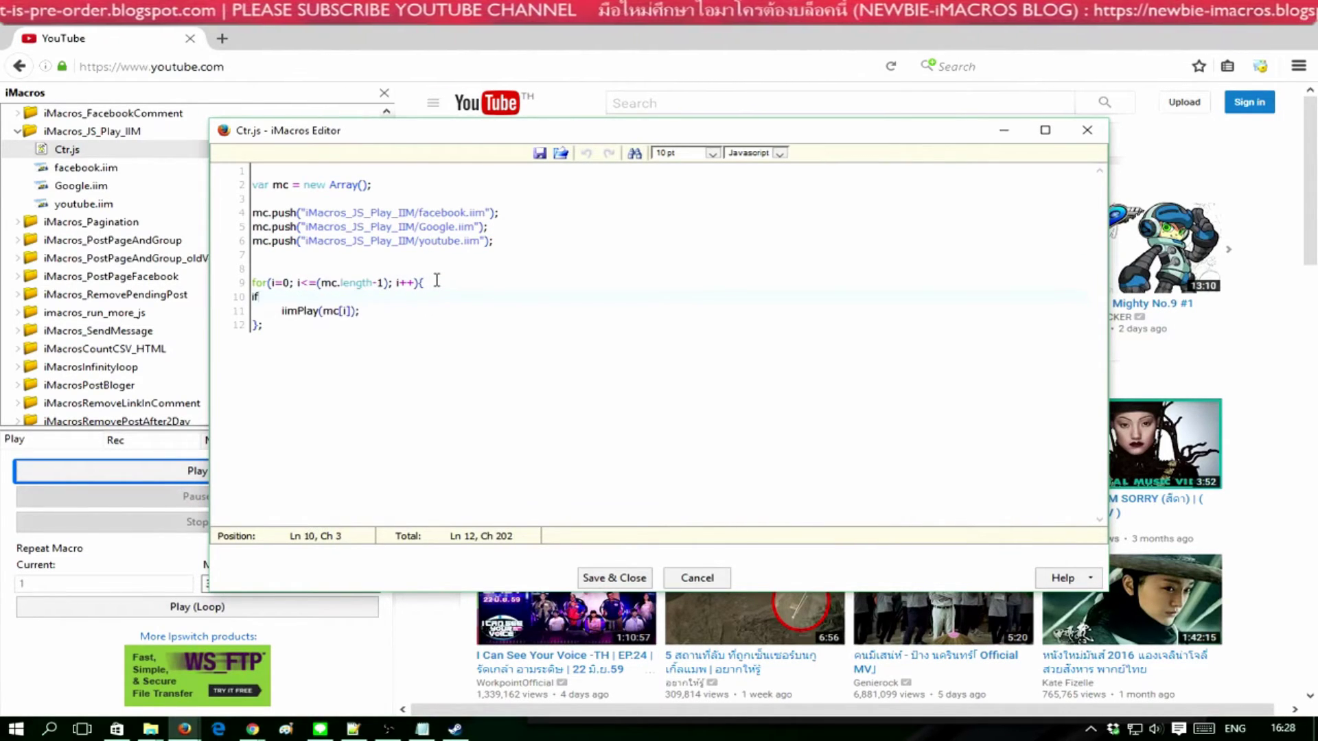
key(Home)
key(Tab)
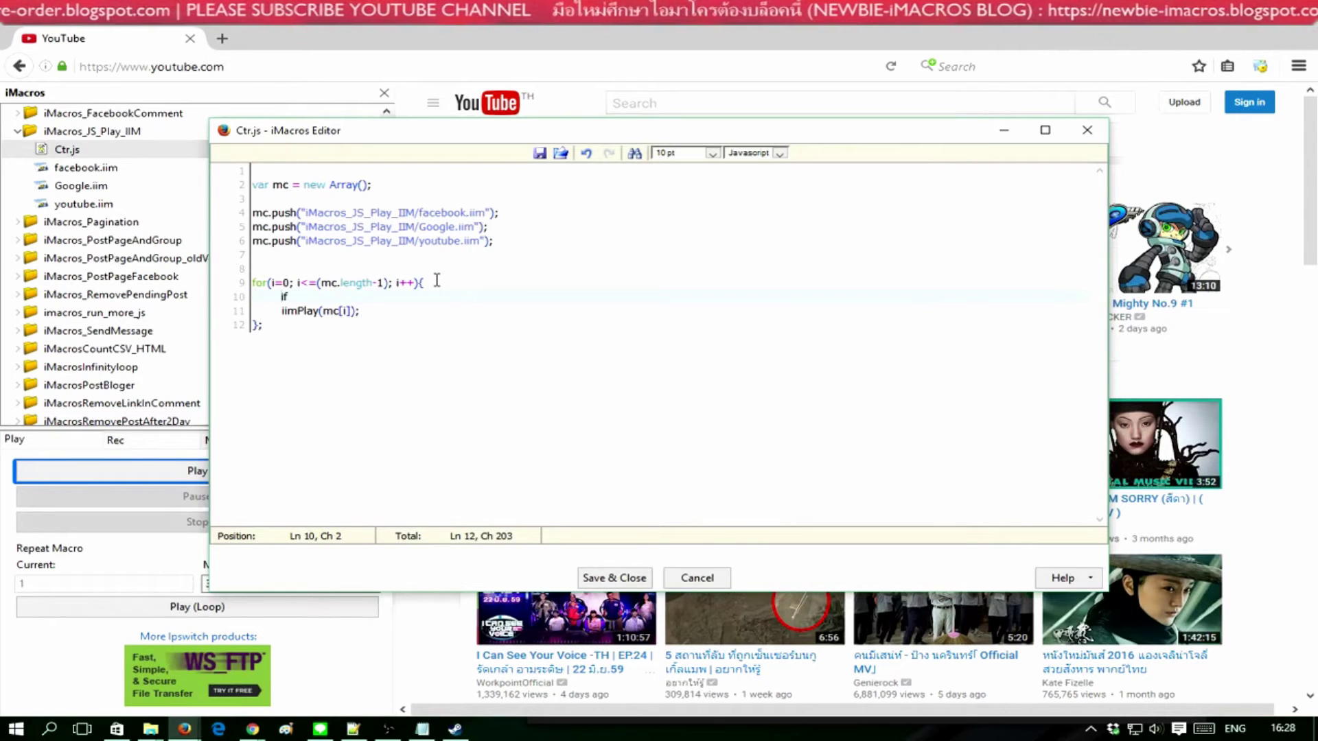
text(())
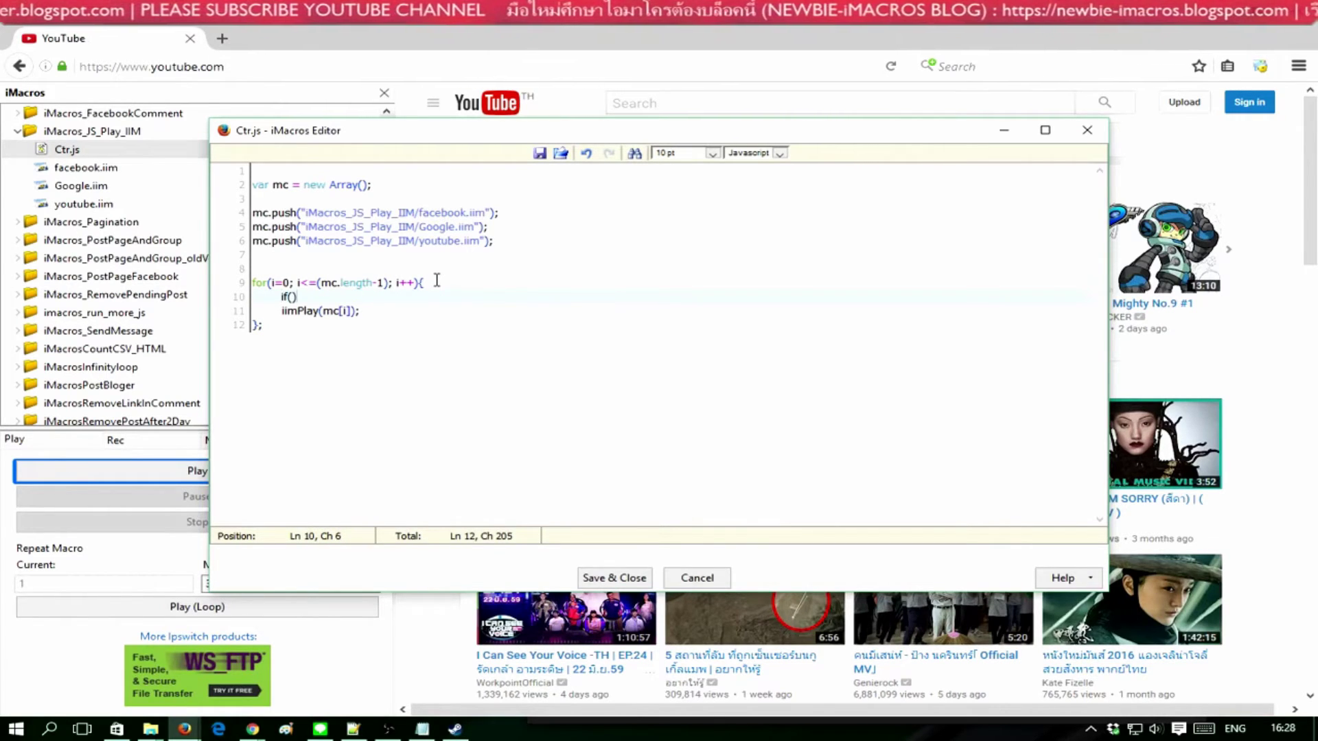
text({})
key(Left)
key(Left)
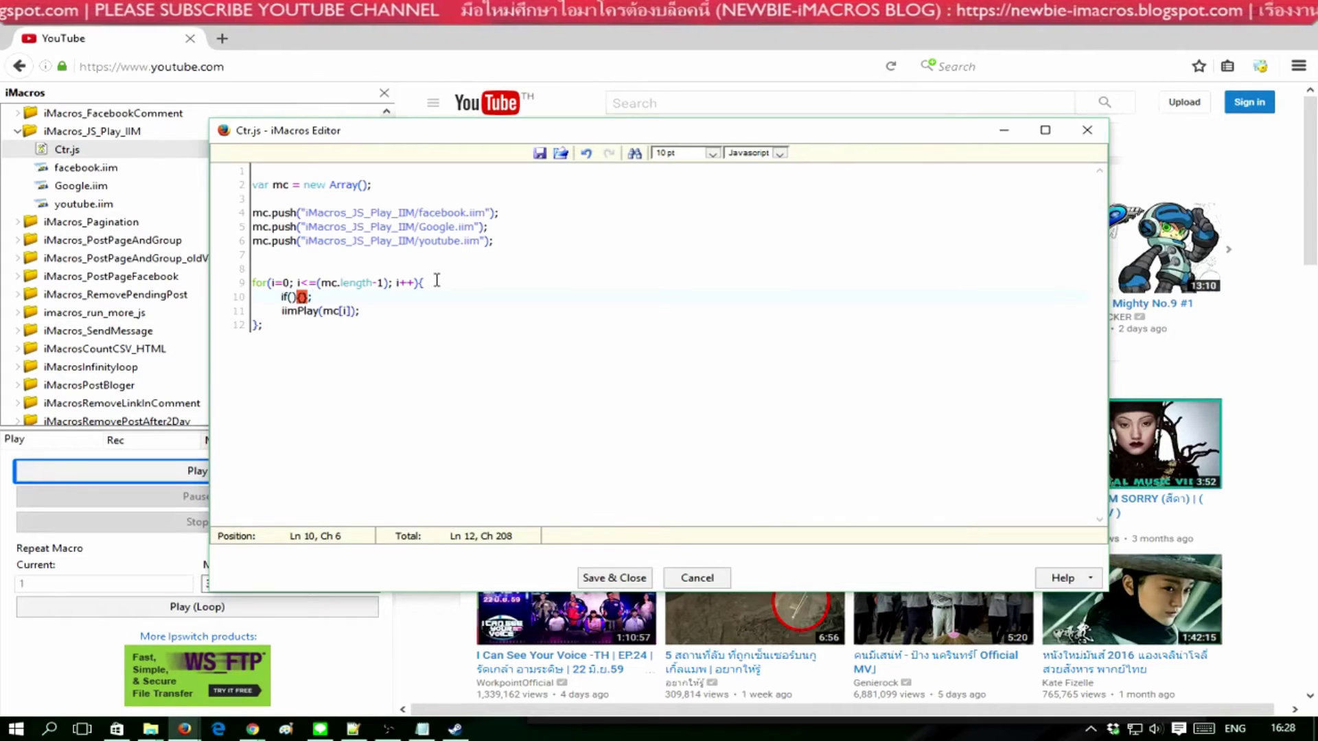
key(Left)
key(Left)
text(i)
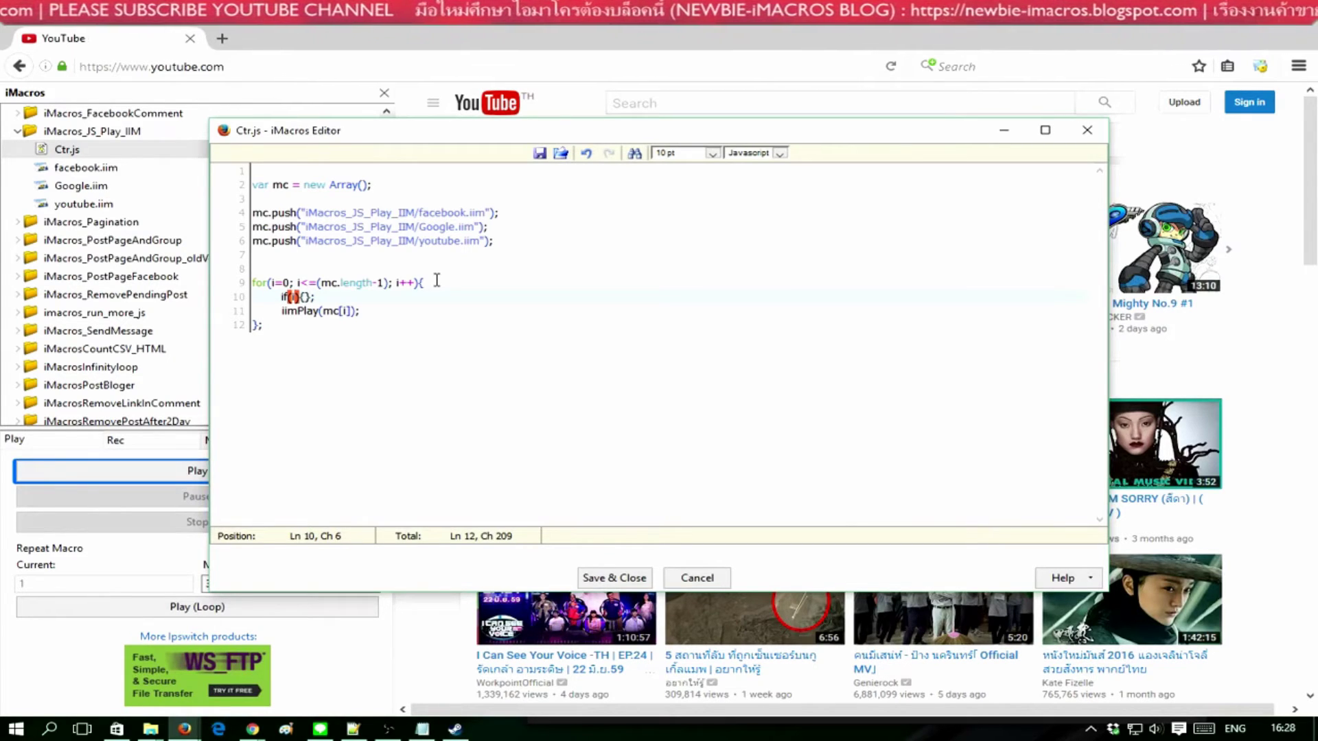
text( == 0)
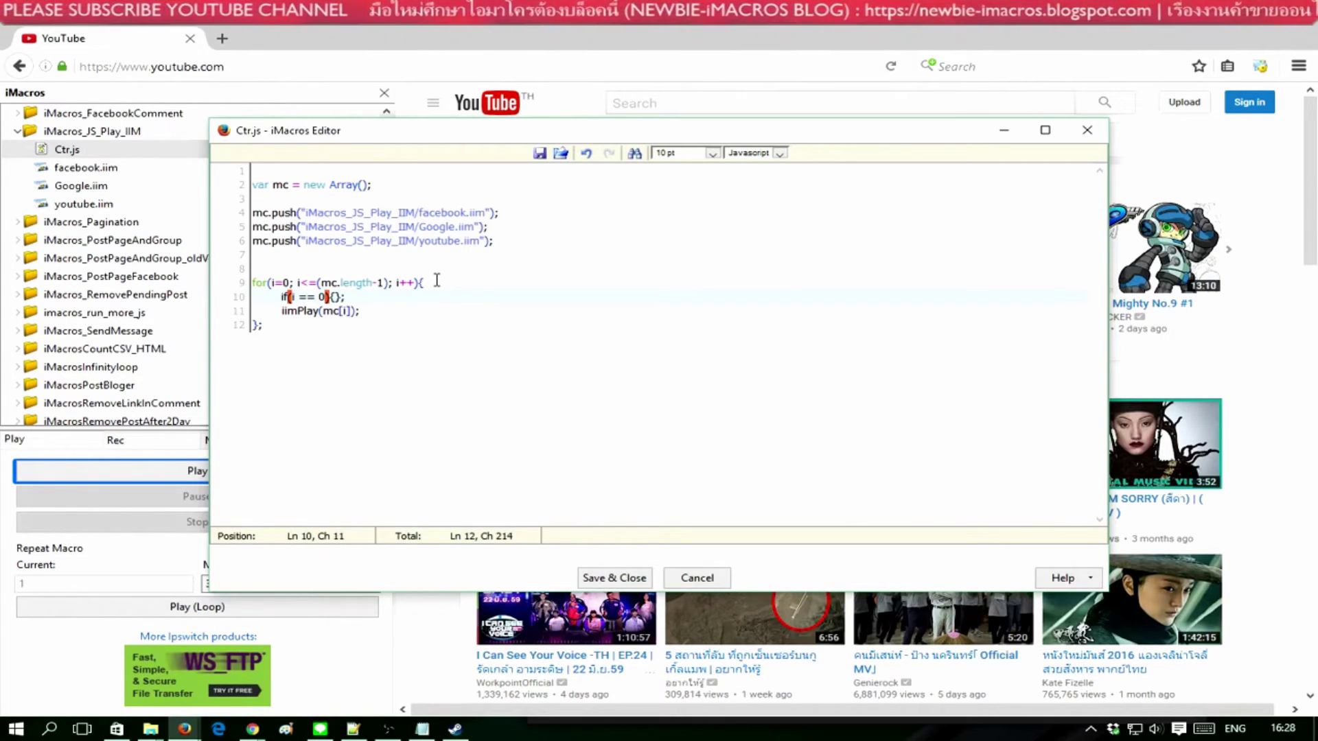
key(Left)
key(Left)
key(Left)
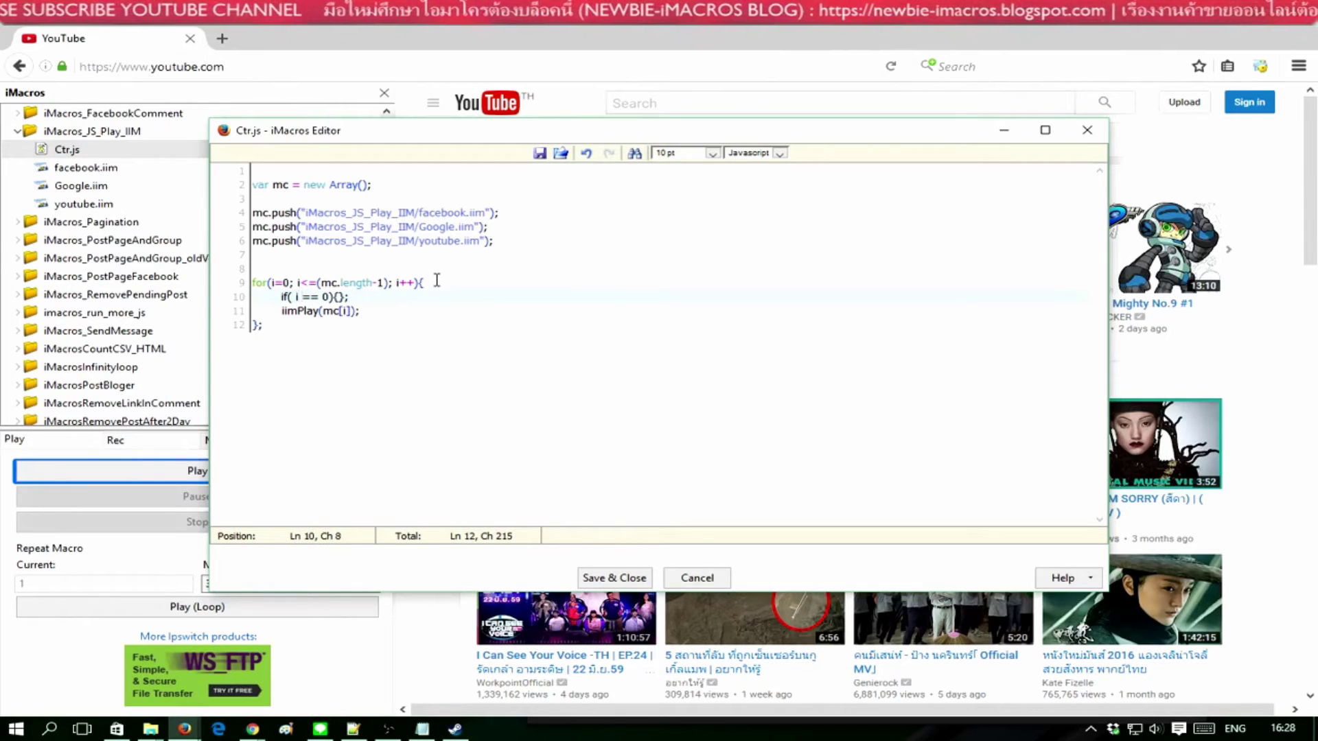
key(Right)
key(Right)
key(Right)
key(Right)
key(Right)
Add an empty else if (i == 1) branch after the i == 0 if block
key(Return)
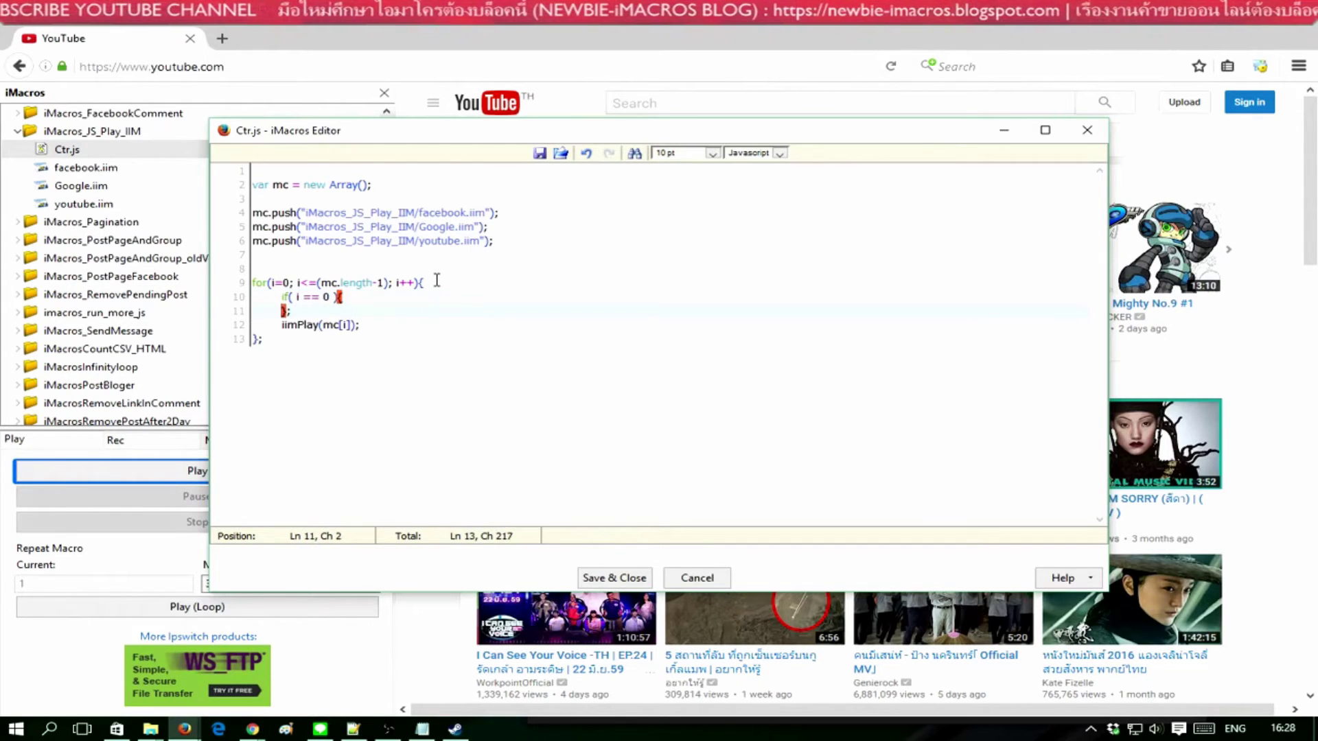
key(Return)
text(els)
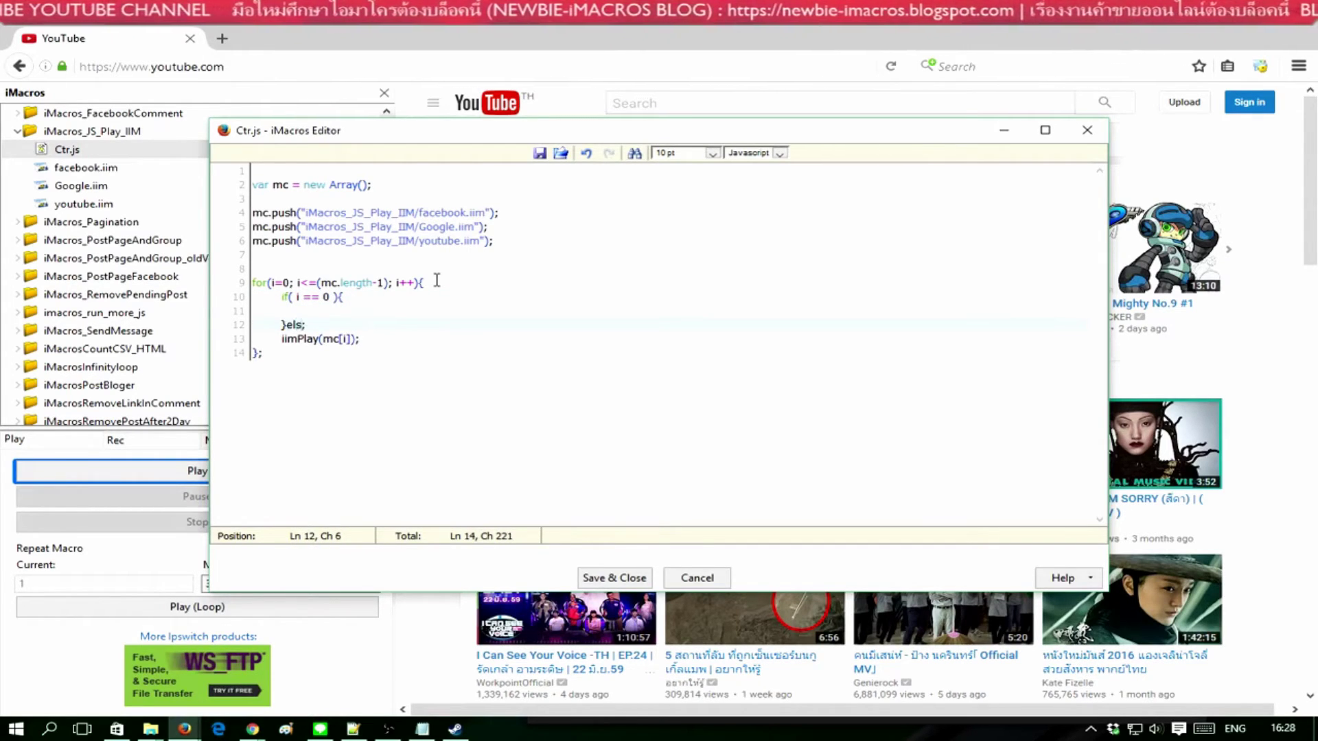
text(e if())
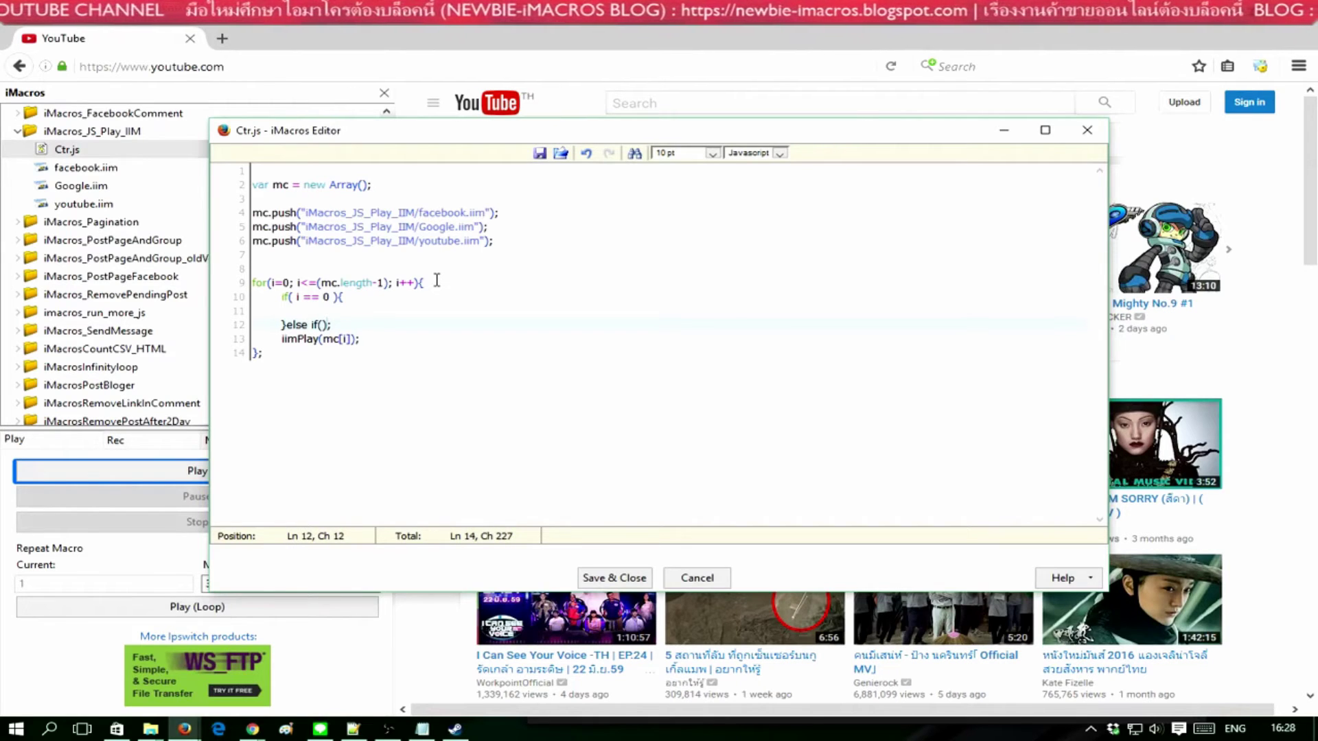
text({)
key(Return)
key(Return)
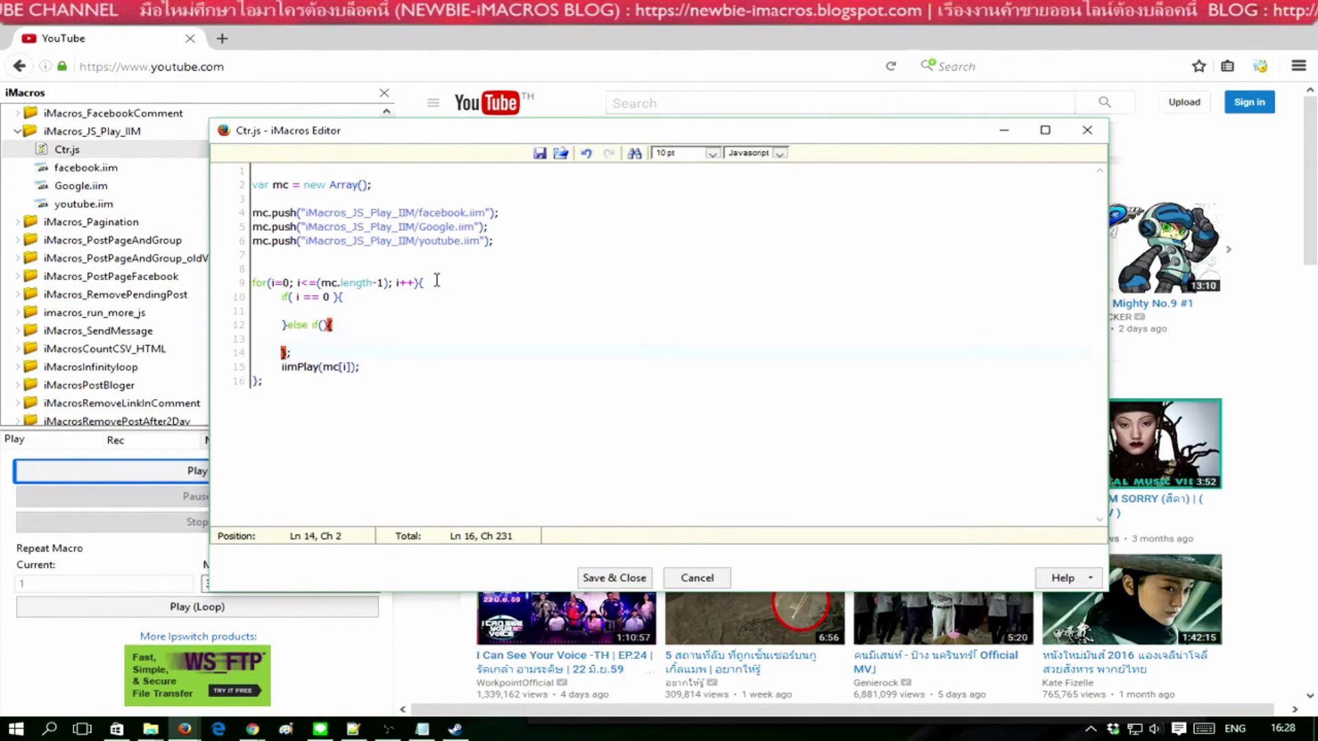
text(})
key(Right)
key(Right)
key(Right)
key(Right)
key(Right)
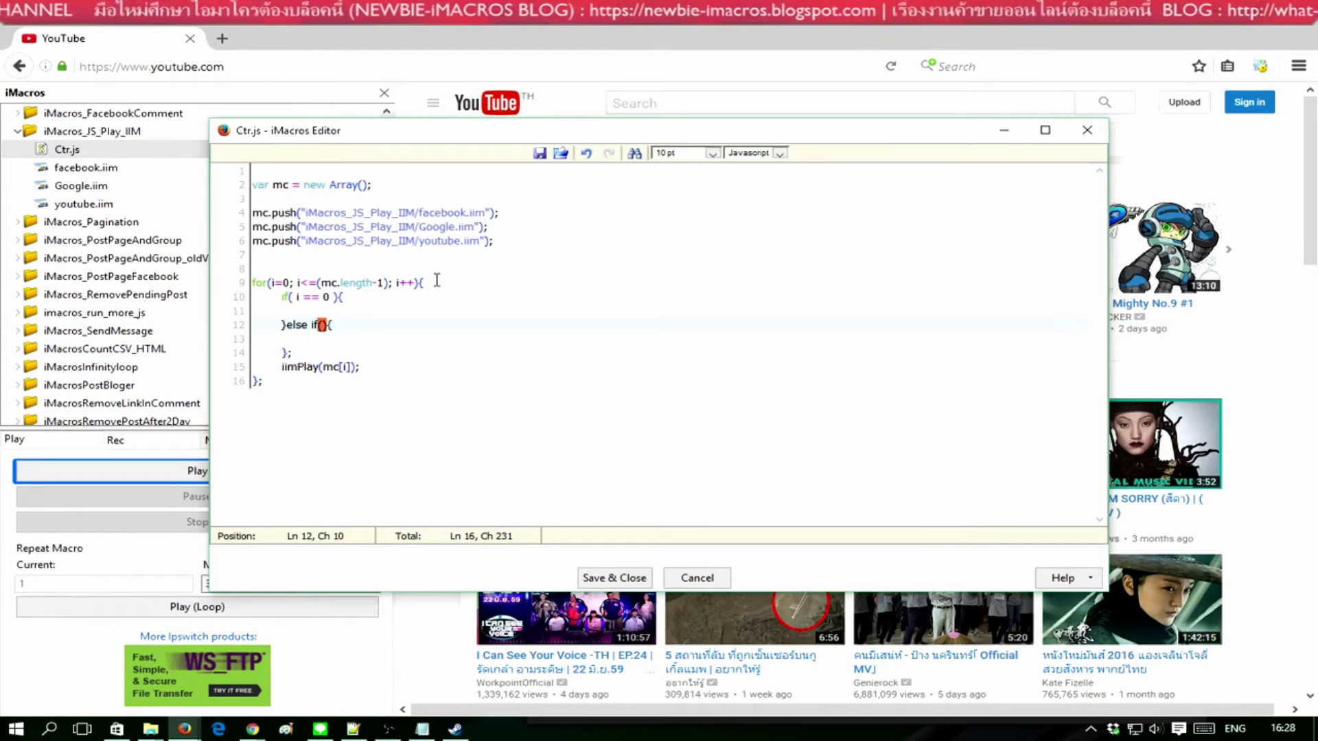
text(i)
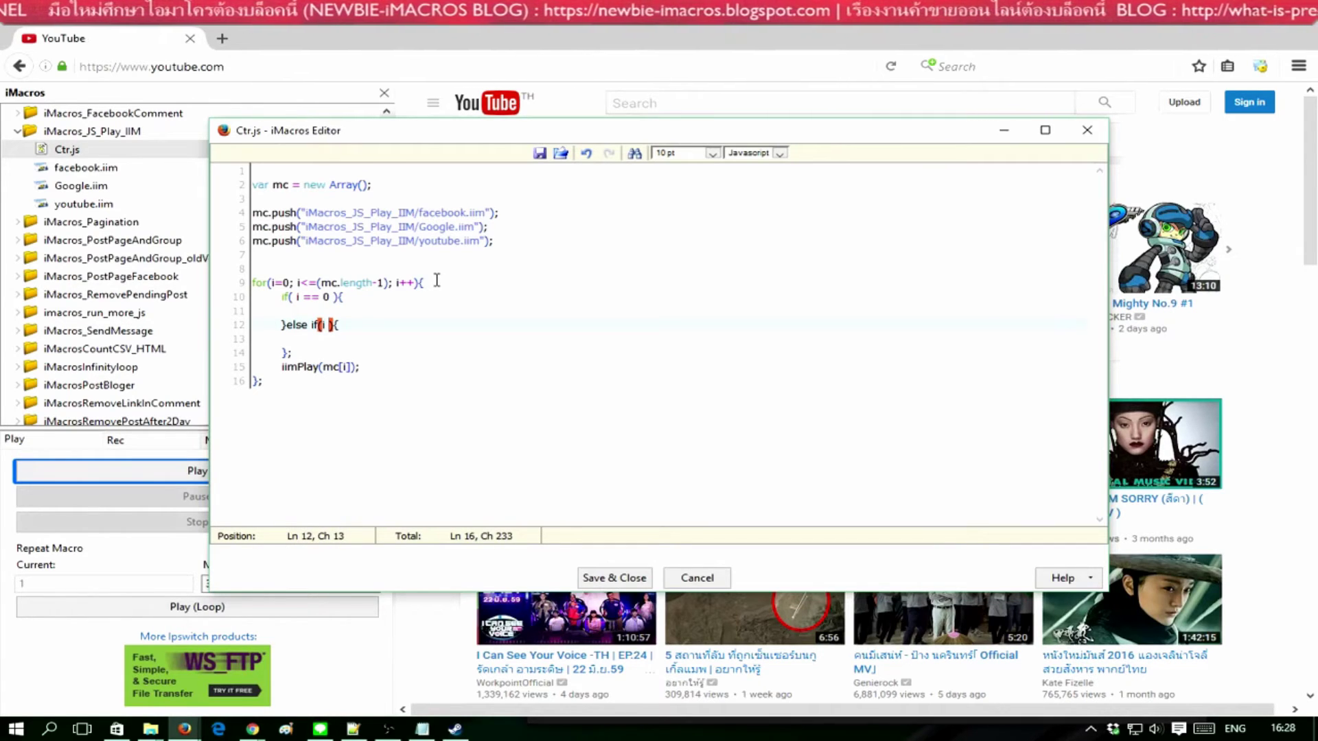
text( == 1)
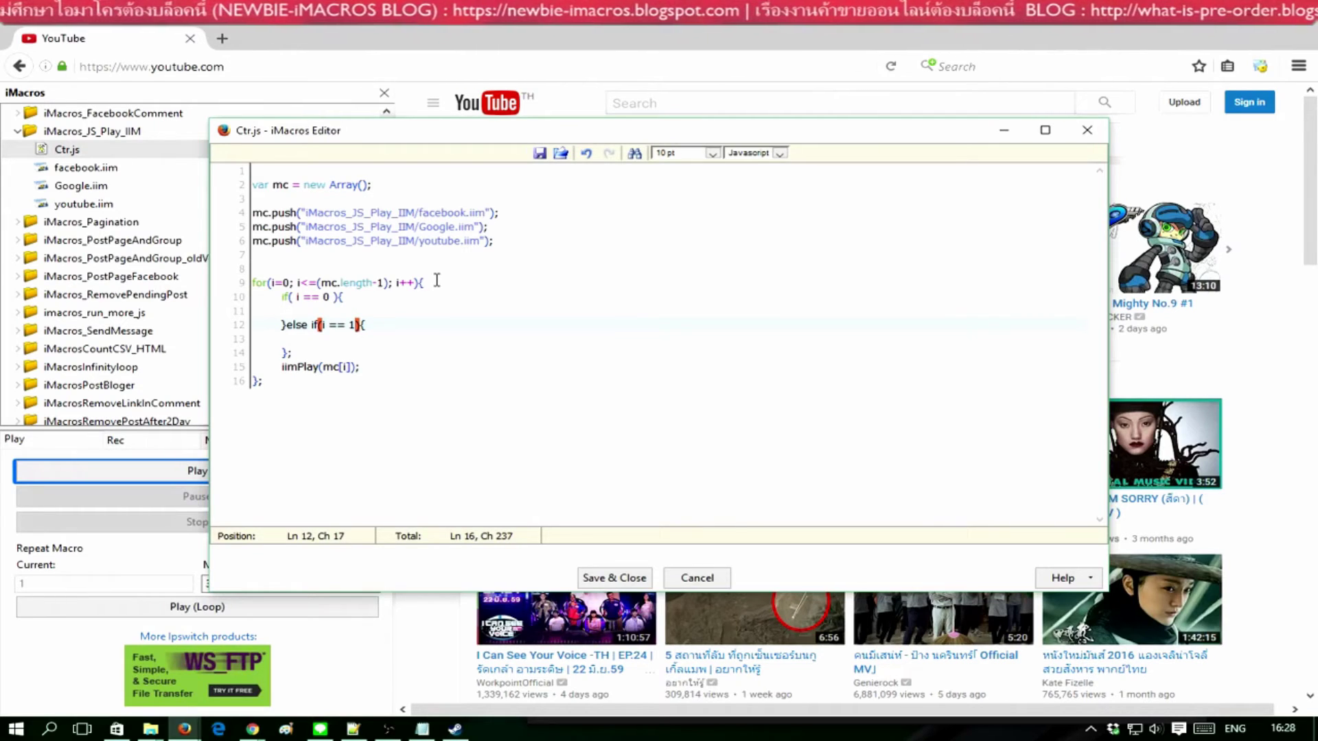
Add an empty final else branch with its braces on separate lines
key(Down)
key(Down)
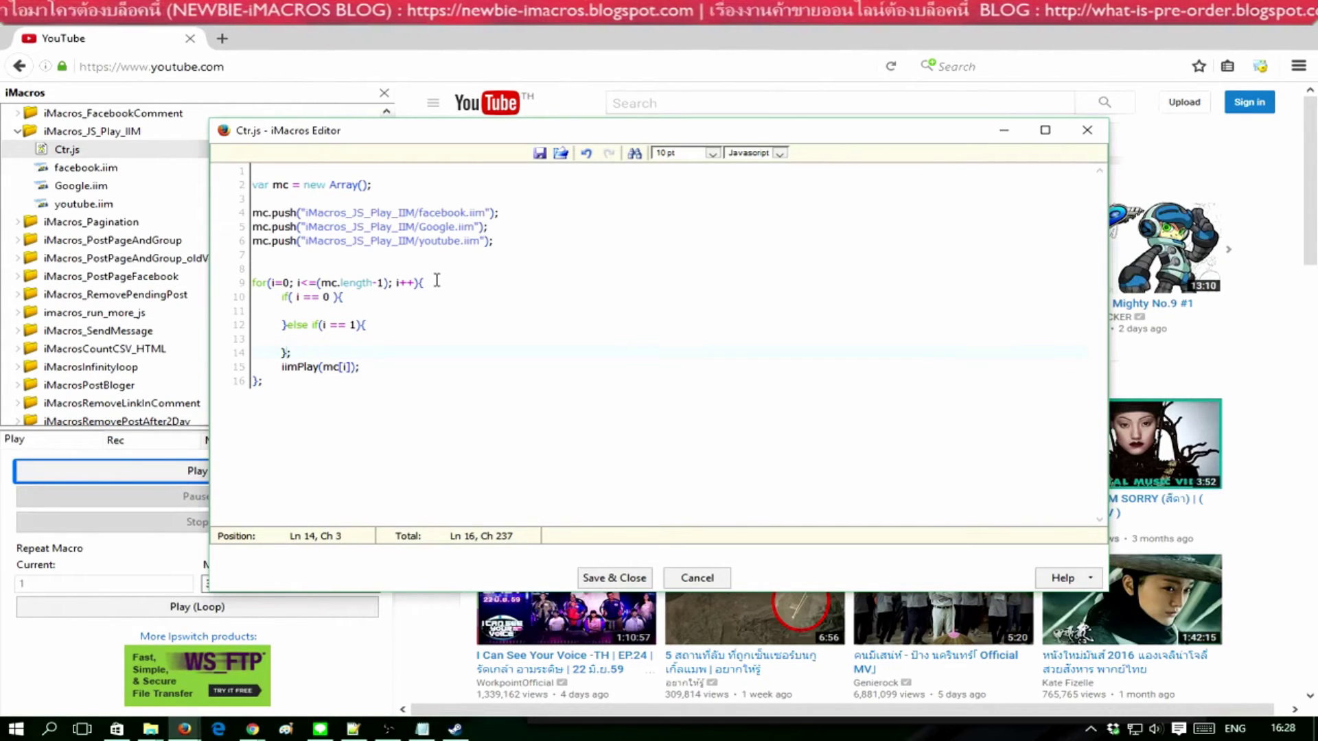
text(else)
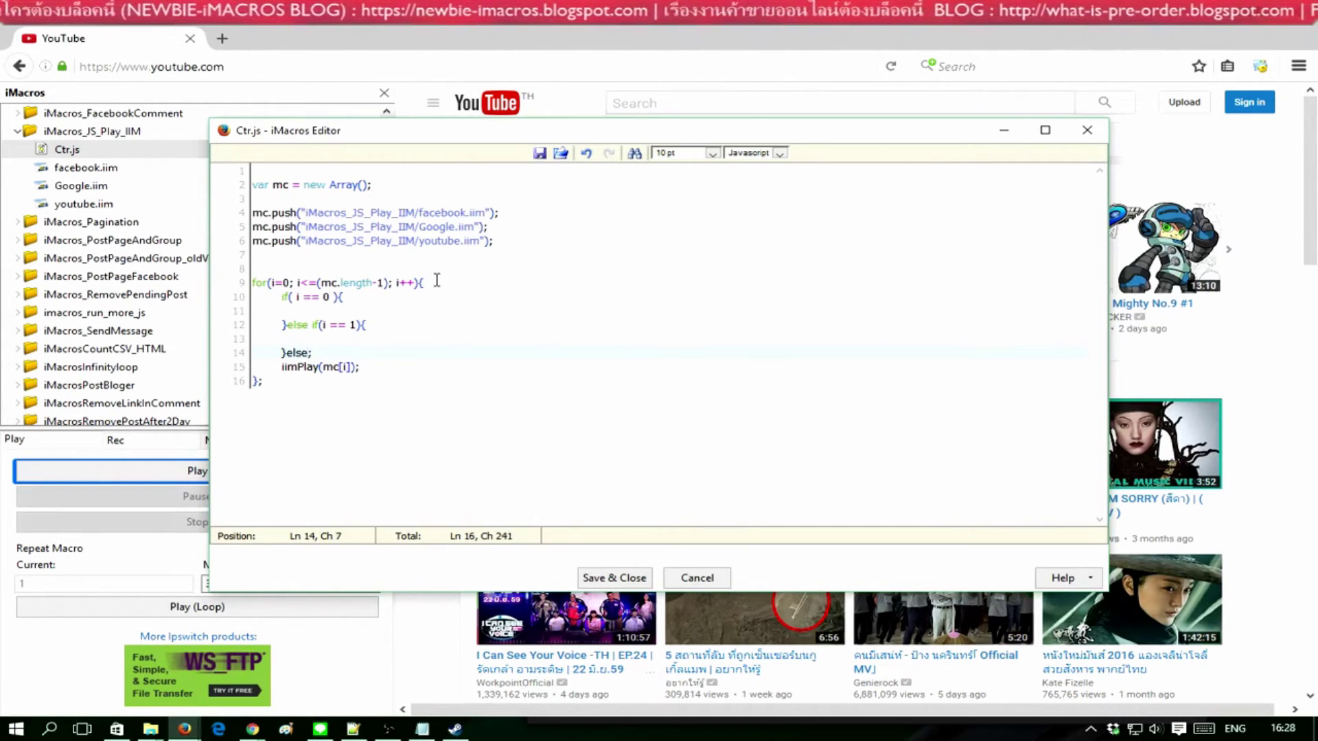
text({})
key(Left)
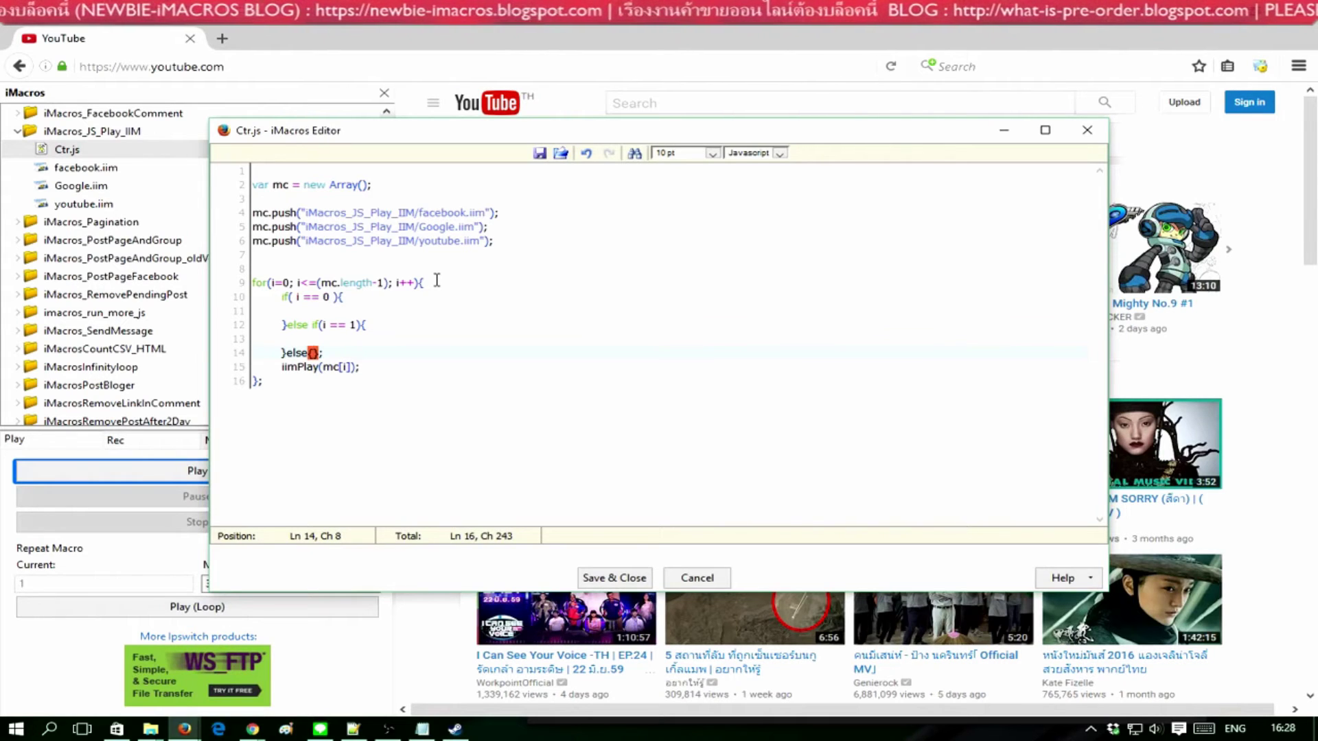
key(Return)
key(Return)
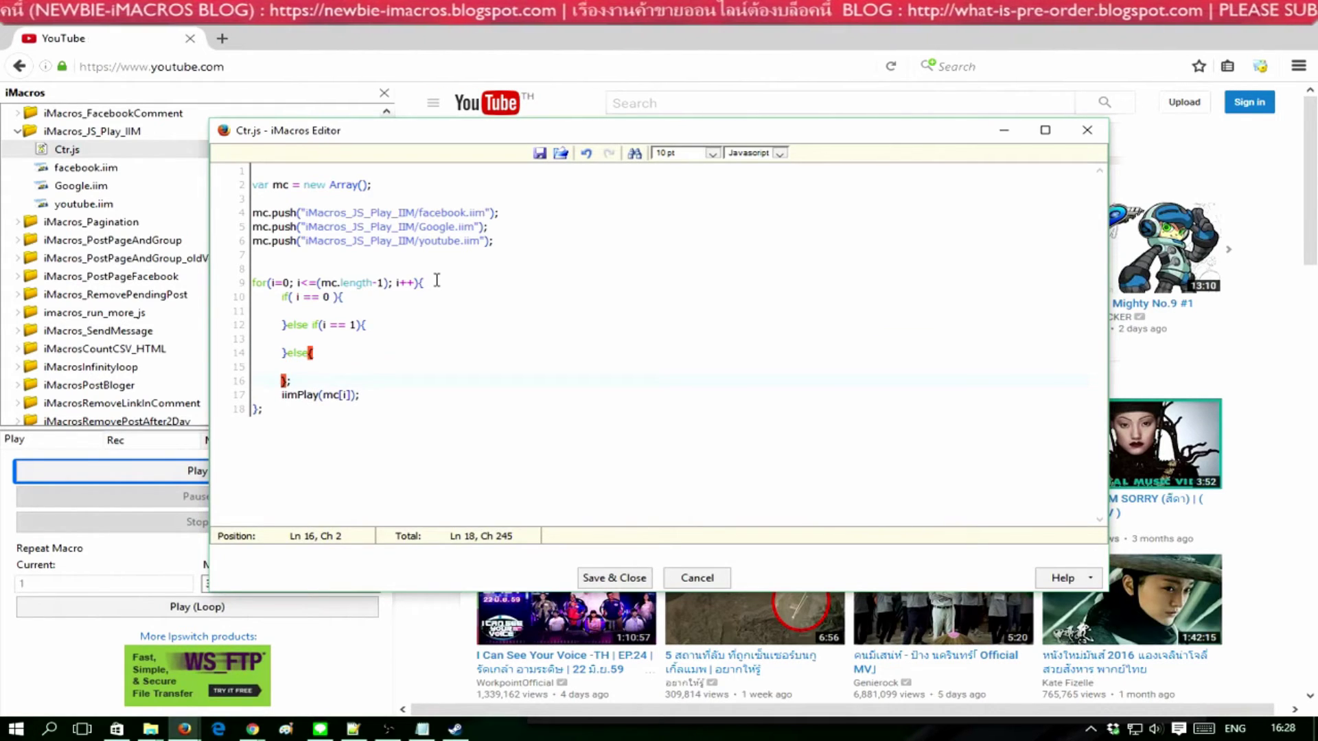
key(Up)
key(Up)
key(Up)
key(Up)
key(Up)
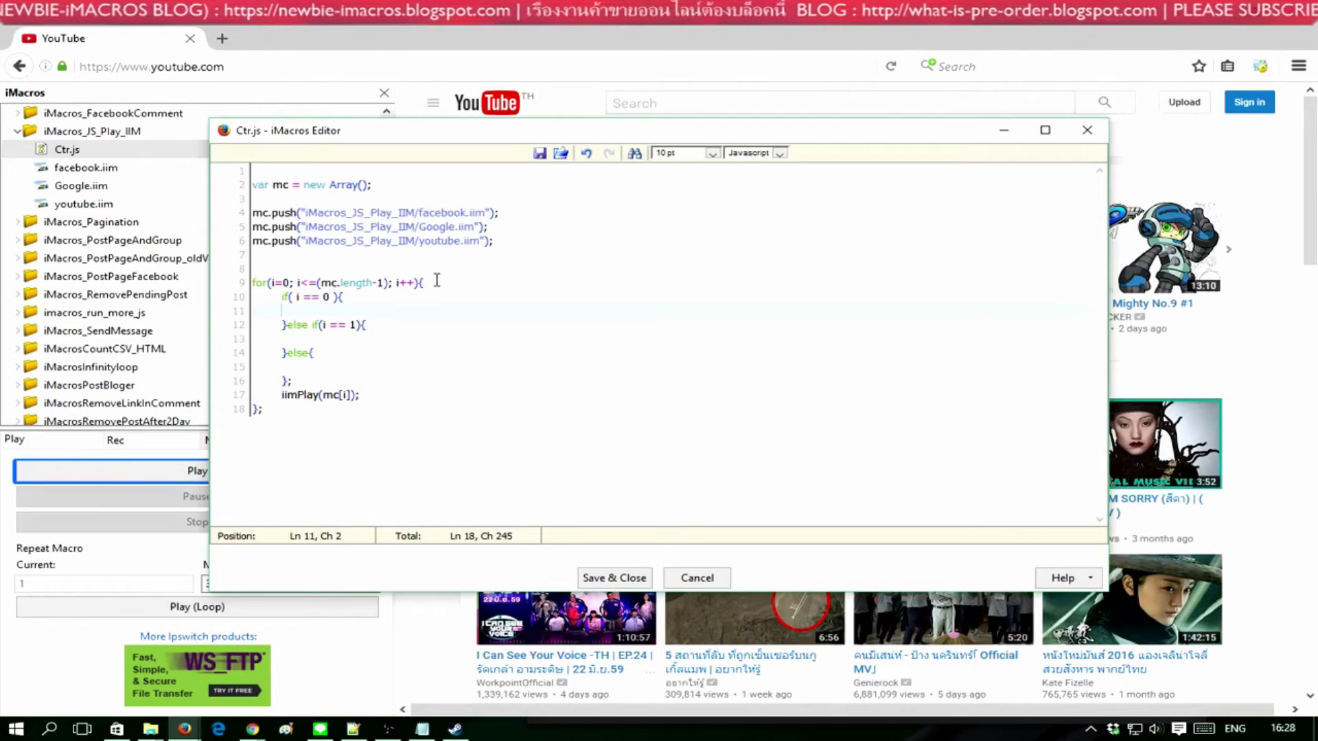